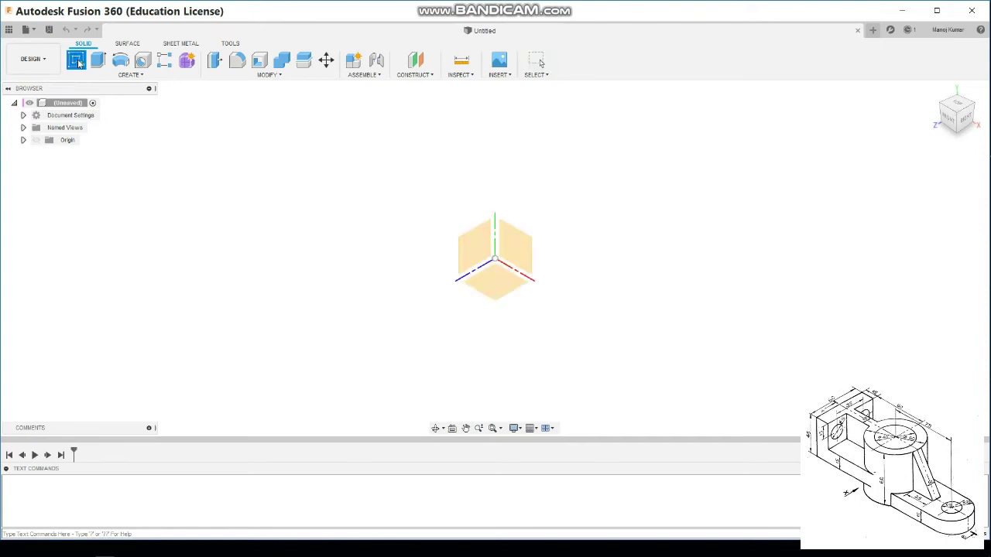
Sketch concentric Ø60 and Ø40 circles at the origin on the ground plane.
click(494, 284)
mouse_move(958, 115)
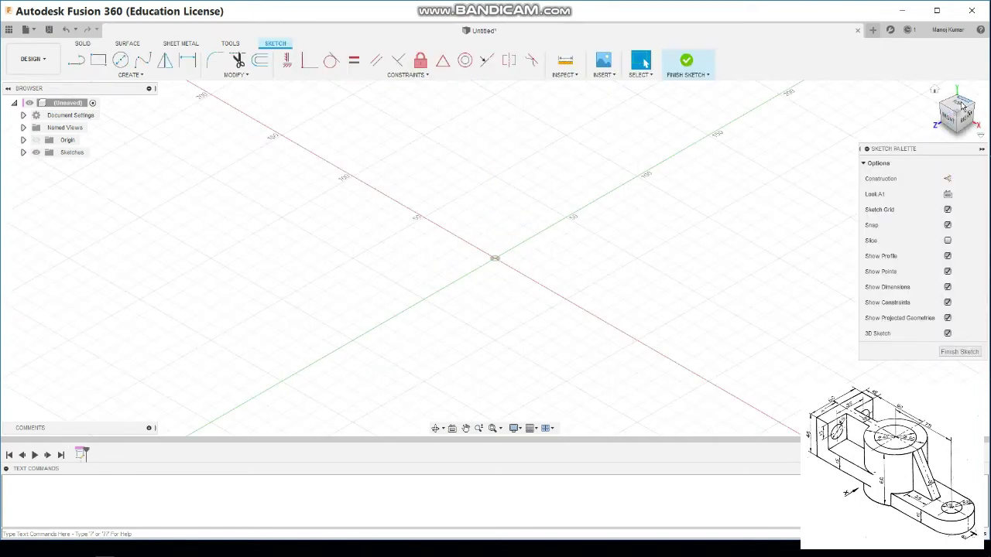
click(960, 106)
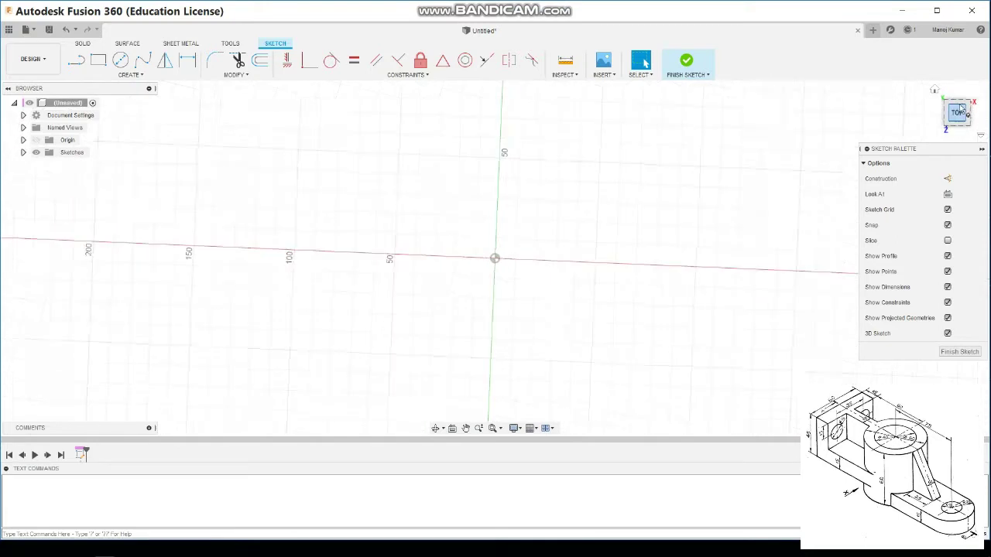
click(121, 62)
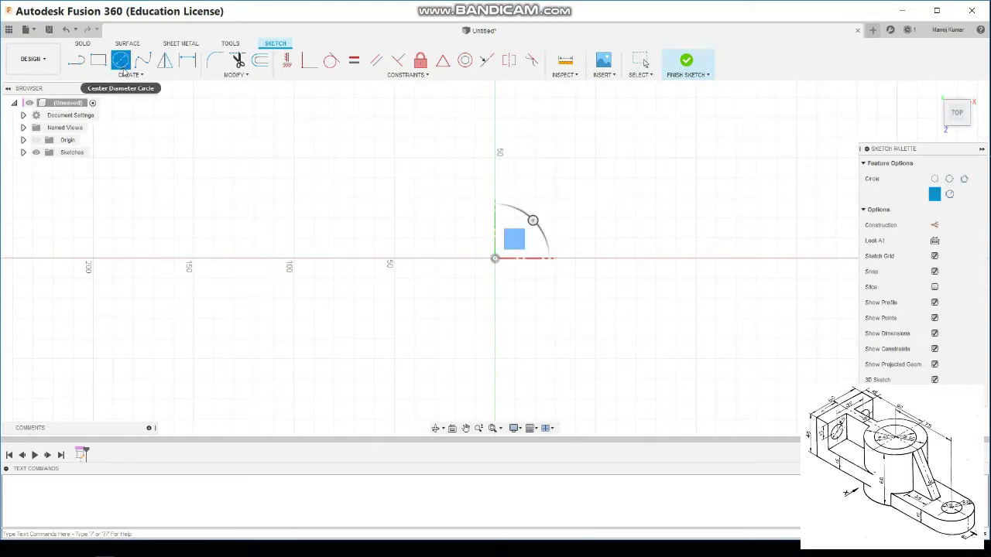
click(495, 259)
text(60)
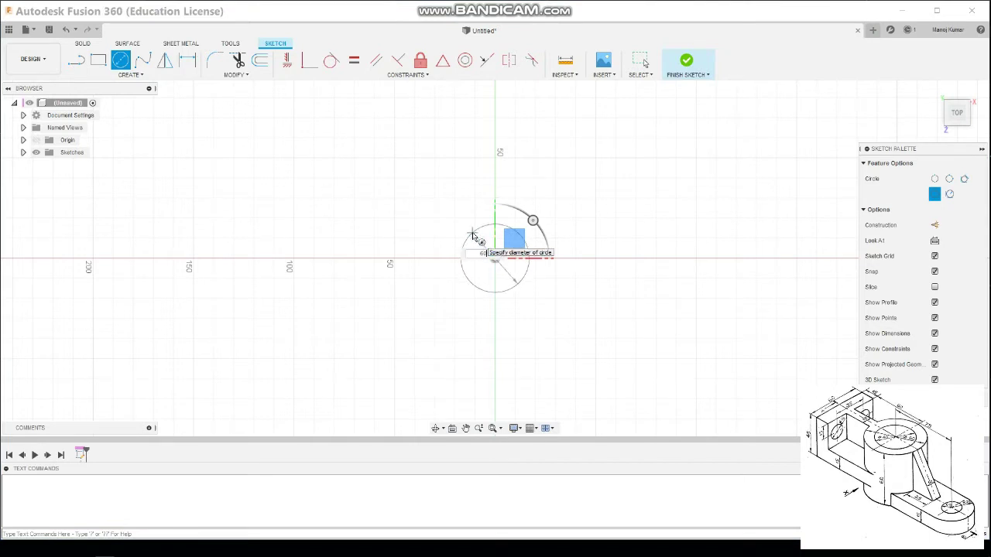
key(Return)
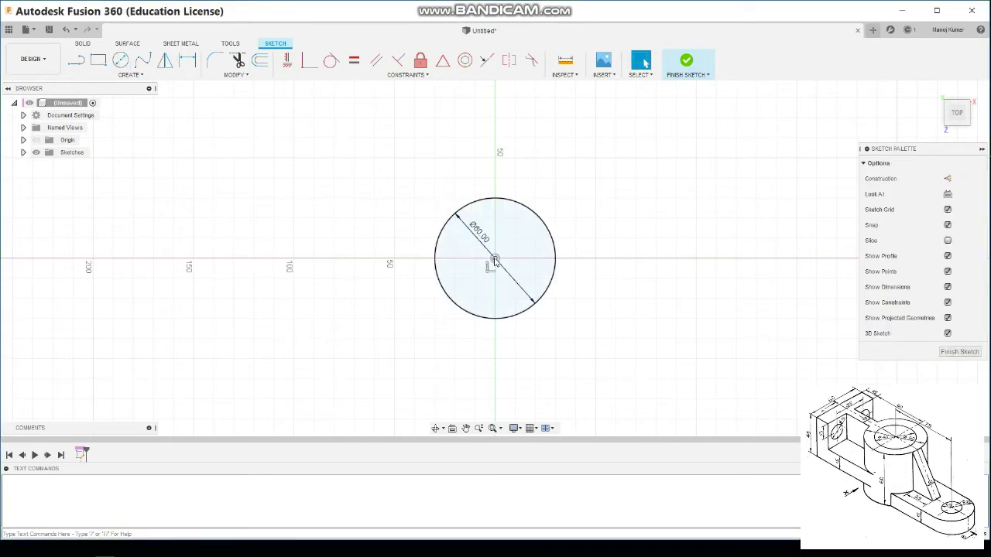
key(c)
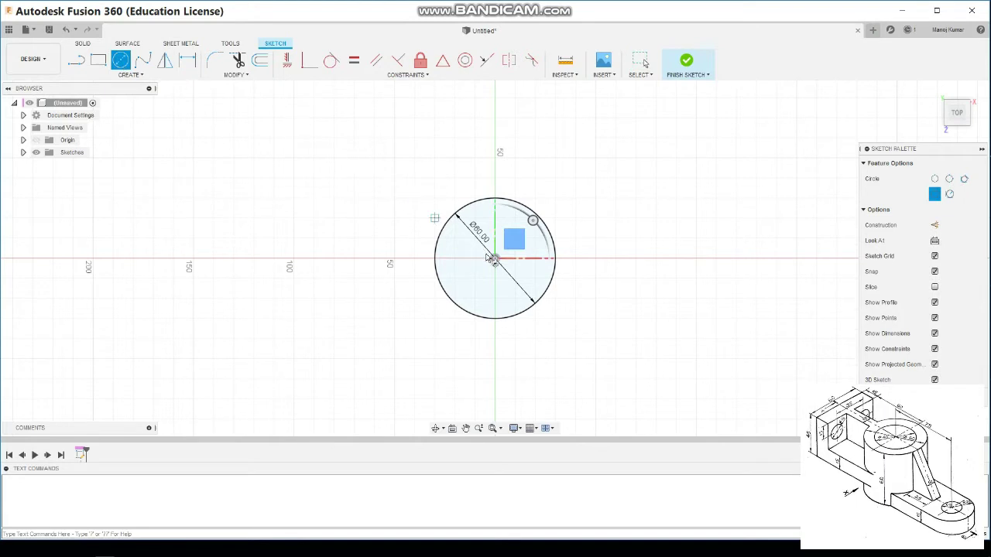
click(491, 239)
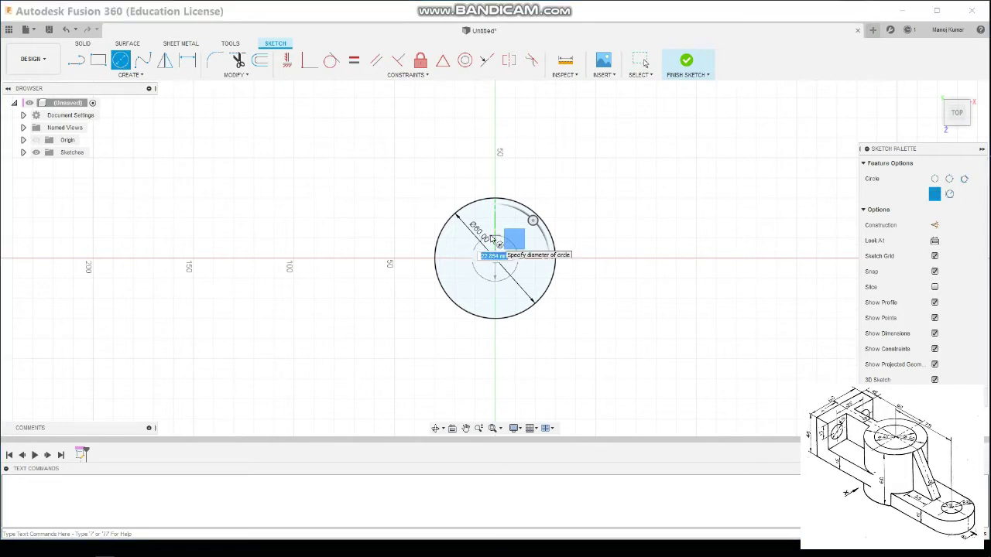
key(Return)
key(Return)
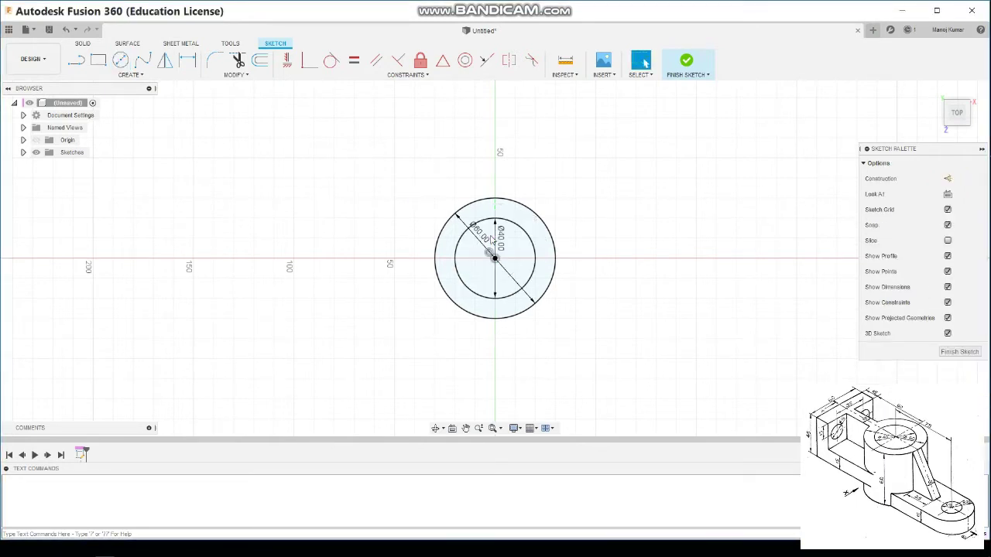
click(935, 94)
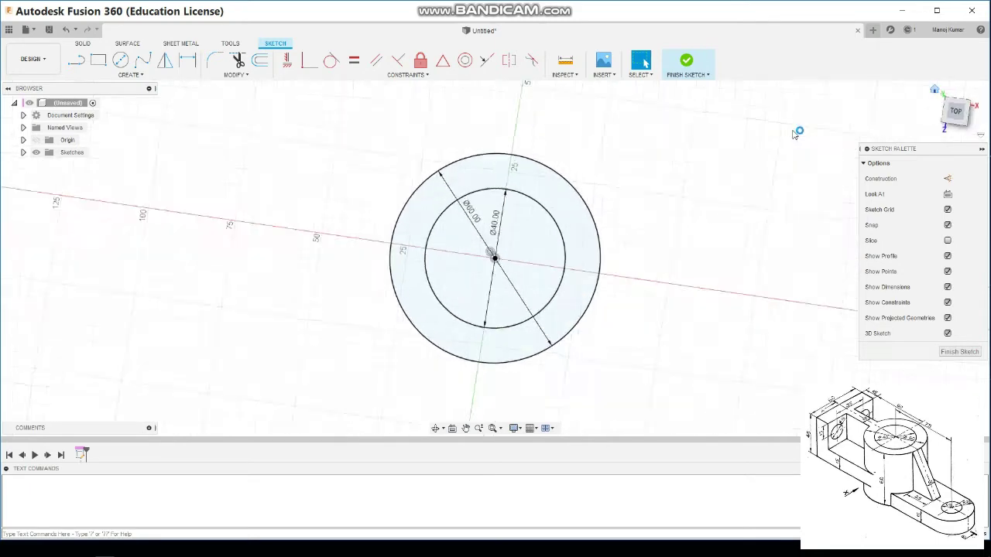
scroll(402, 203, down, 3)
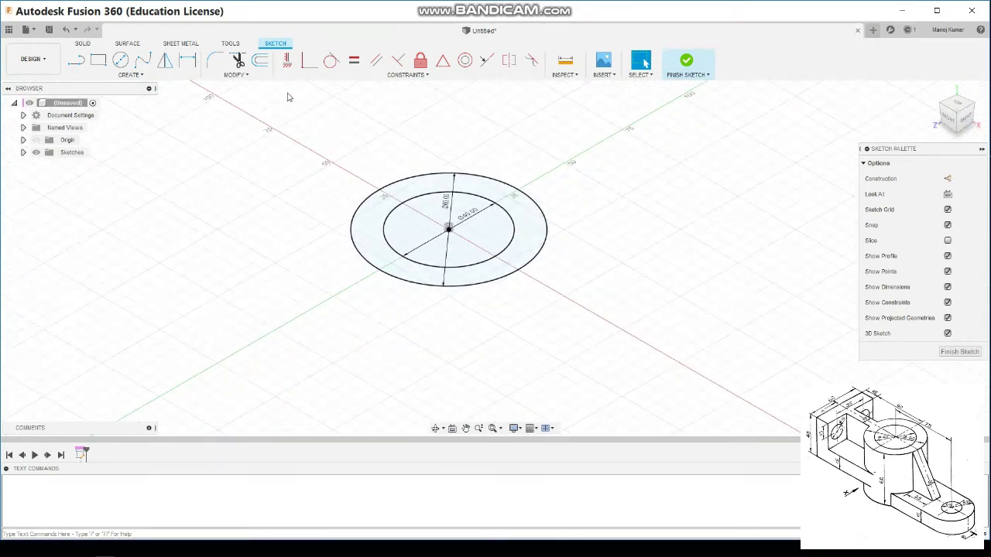
Finish the sketch and extrude the ring profile 60 mm into a hollow cylinder.
click(686, 61)
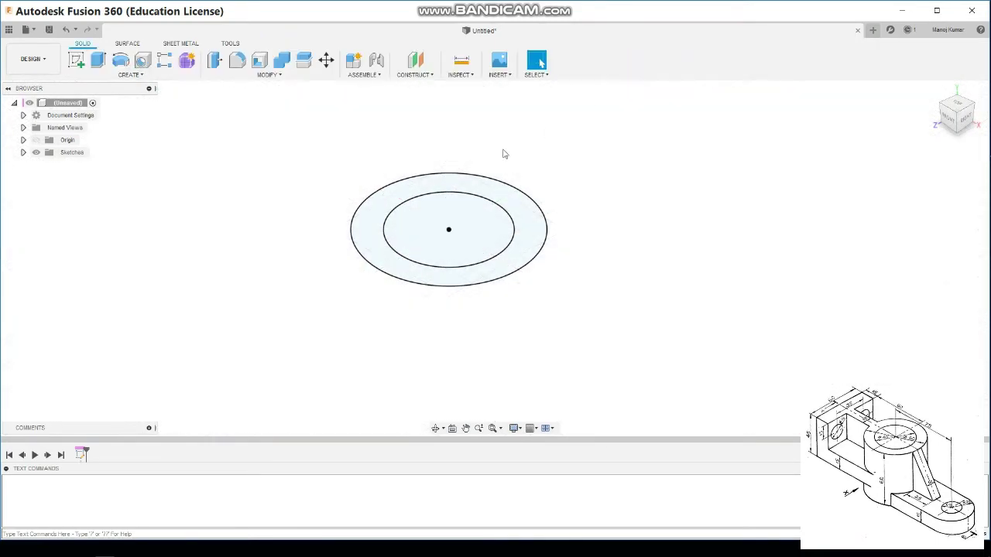
click(99, 62)
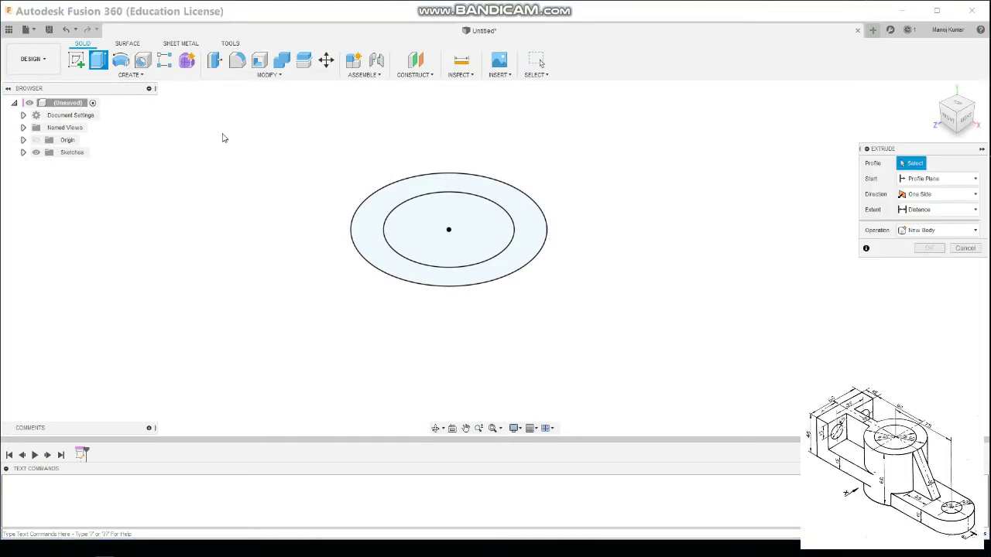
click(374, 224)
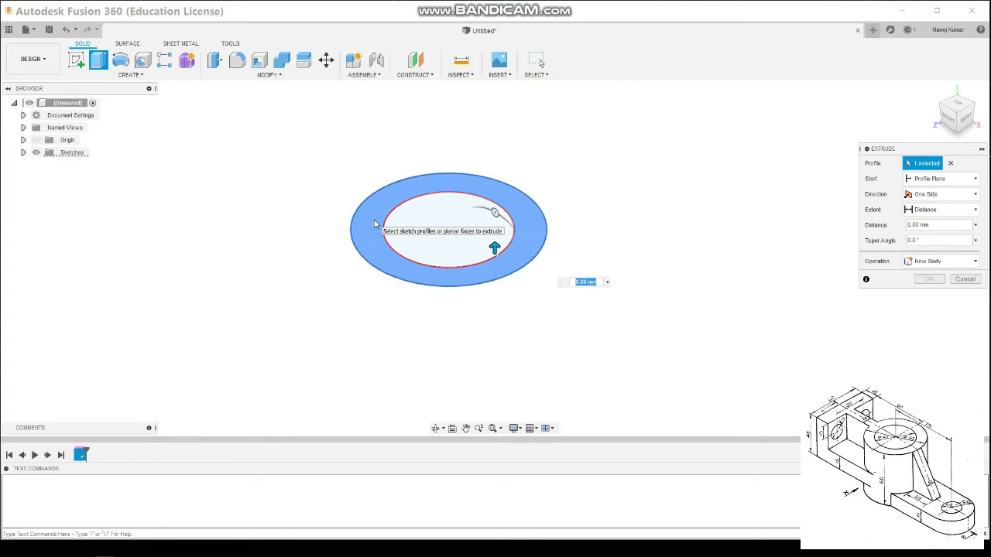
text(60)
key(Return)
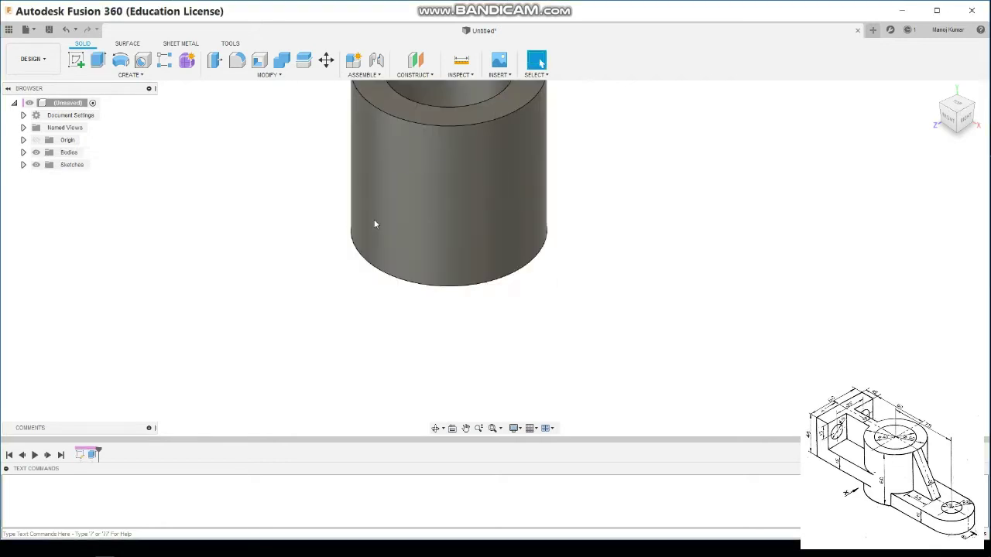
scroll(374, 224, down, 2)
scroll(378, 217, down, 2)
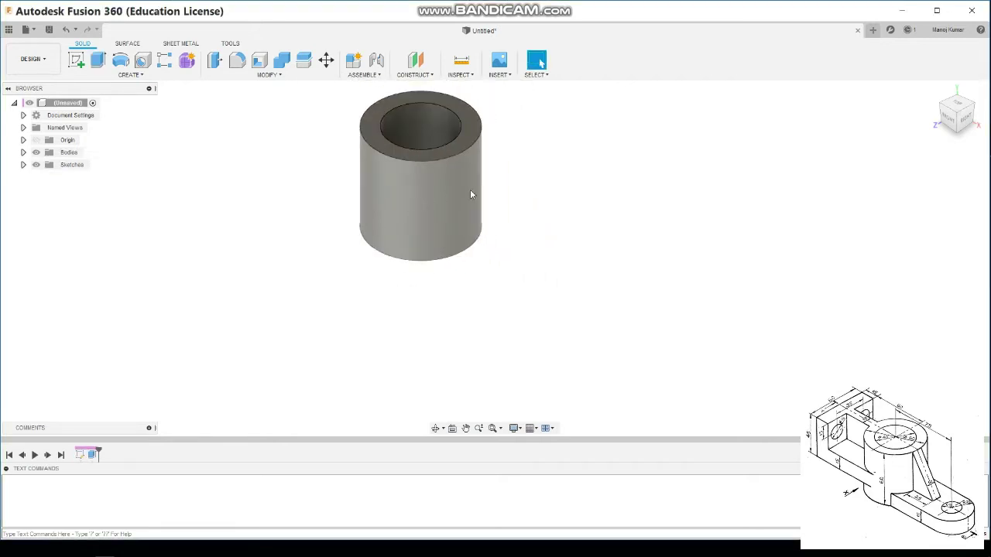
middle_drag(533, 197, 503, 224)
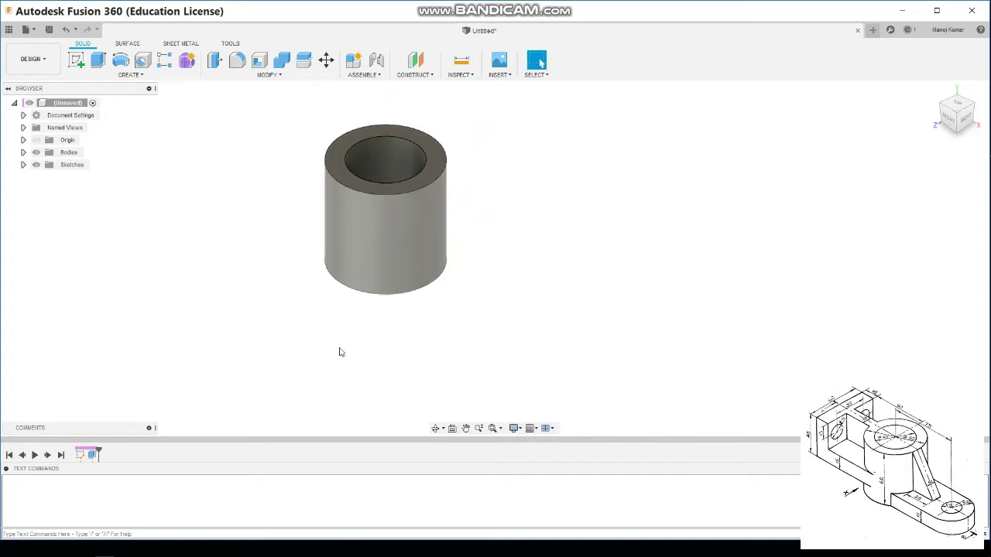
click(76, 61)
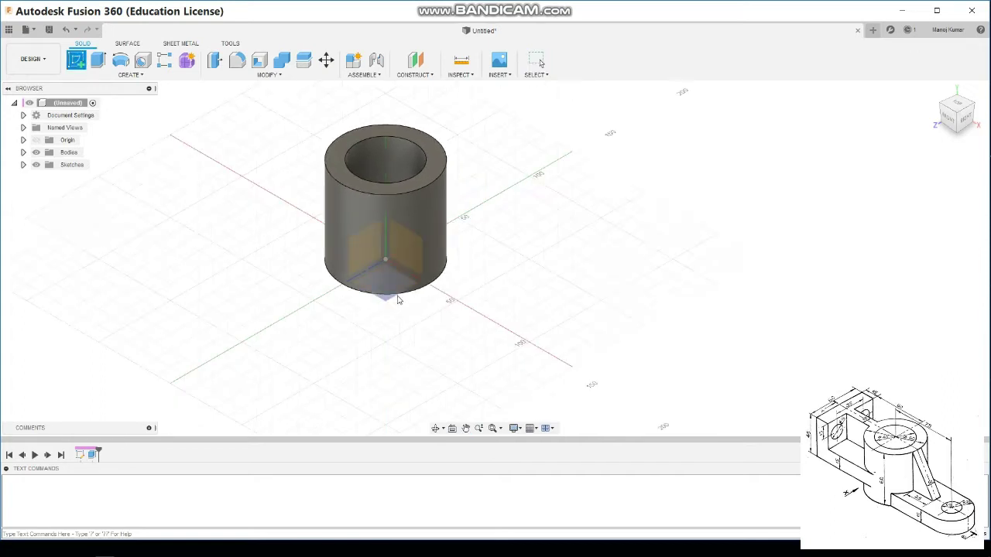
On the bottom plane, draw a 20 mm circle on the X axis.
click(395, 295)
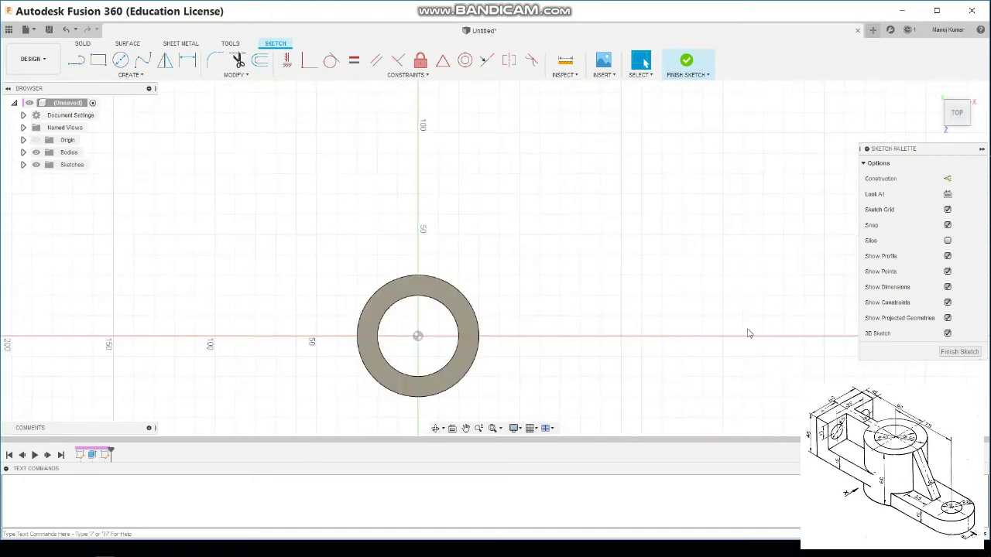
click(129, 75)
click(120, 61)
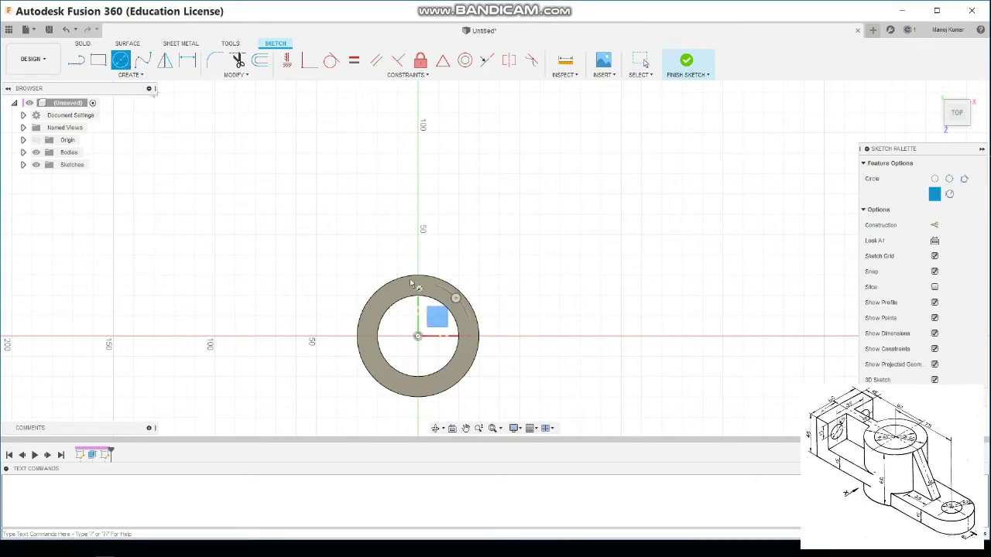
click(630, 338)
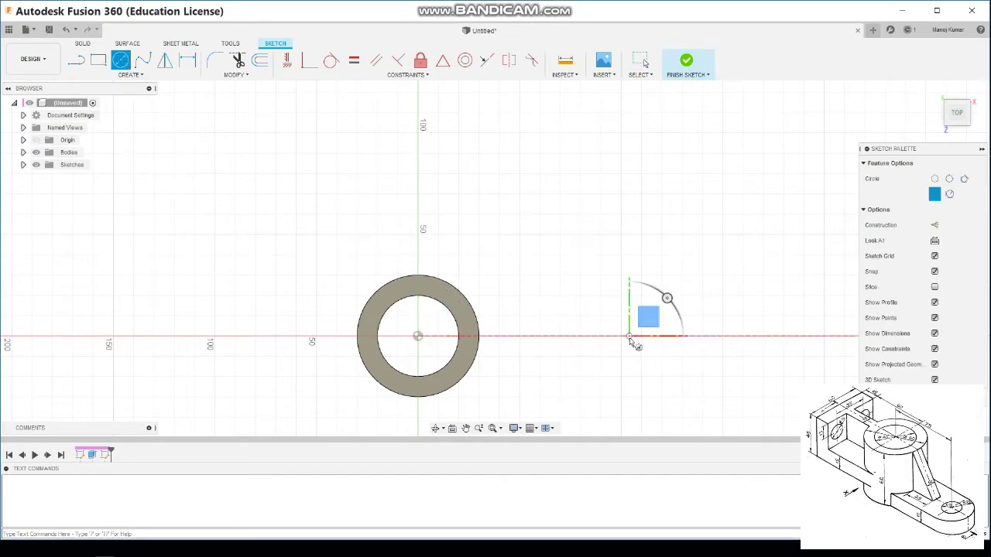
text(20)
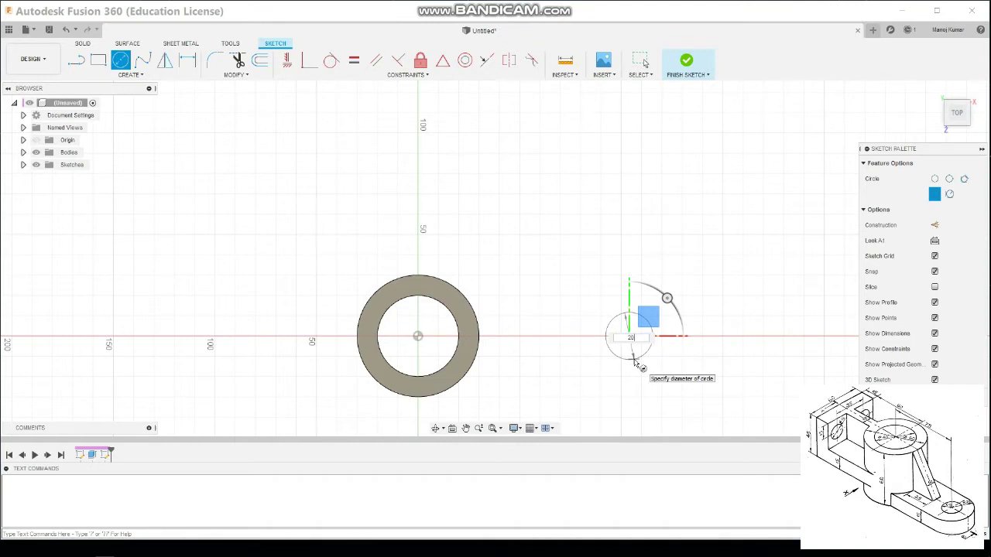
key(Return)
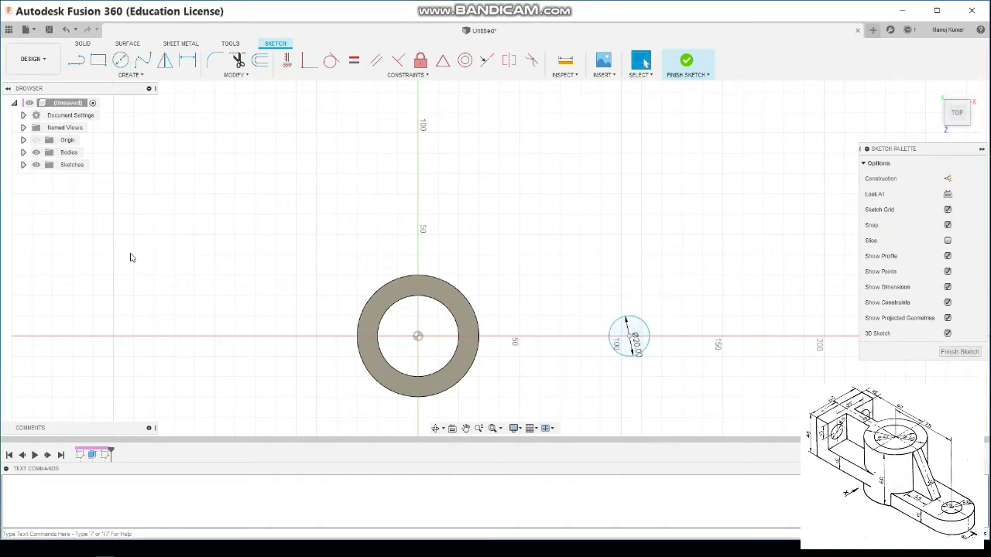
Dimension the small circle's centre 75 mm from the cylinder's centre.
click(130, 74)
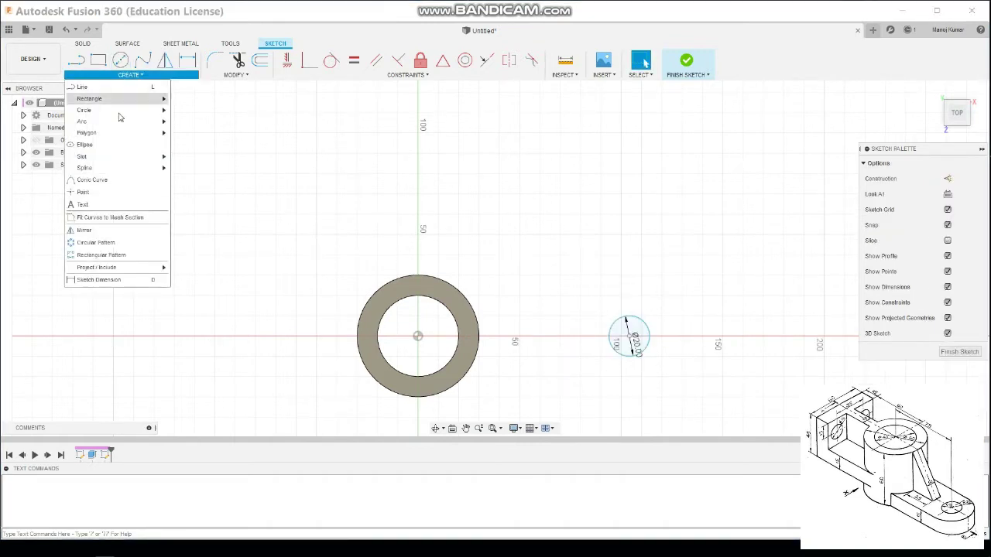
click(120, 279)
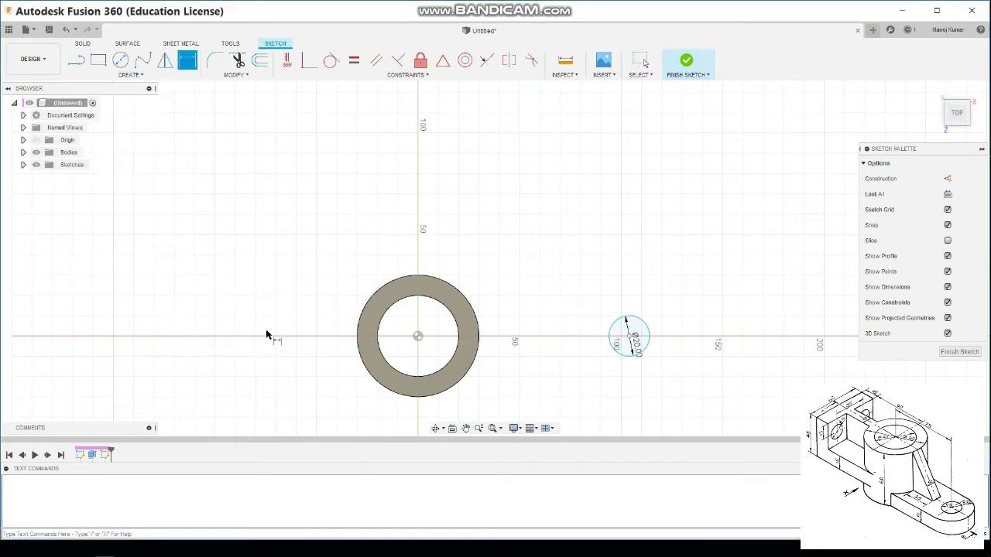
click(419, 337)
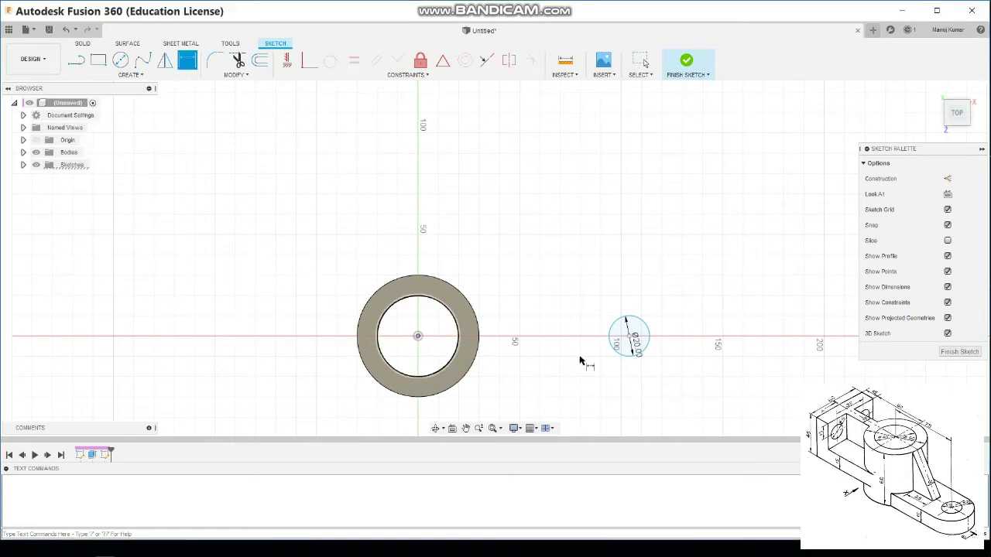
click(631, 337)
click(559, 227)
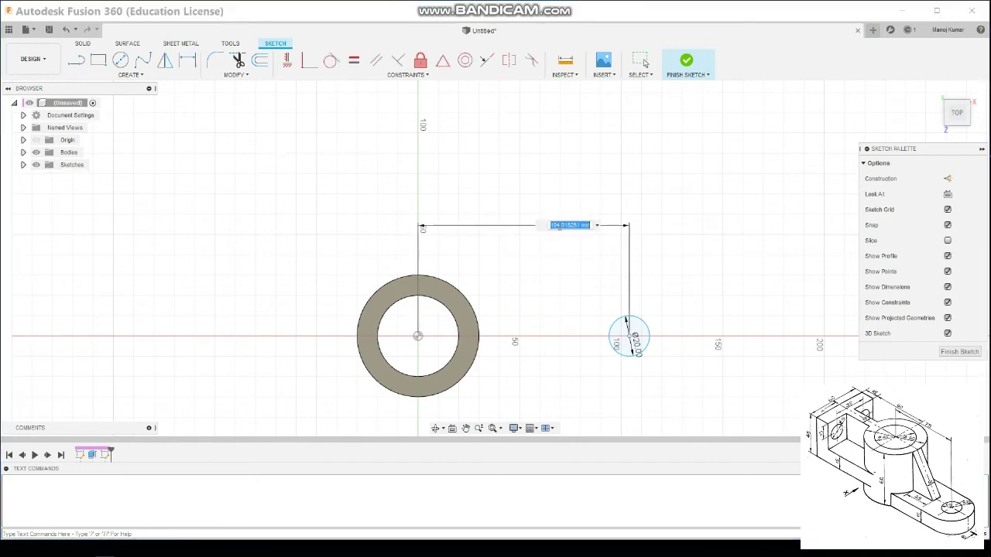
text(75)
key(Return)
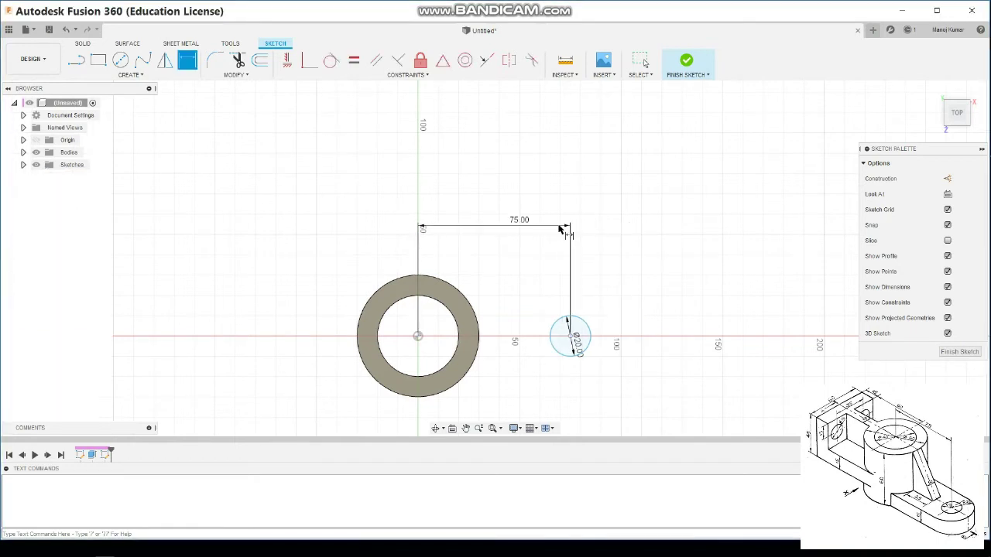
Draw a concentric 50 mm circle around the small circle.
click(120, 61)
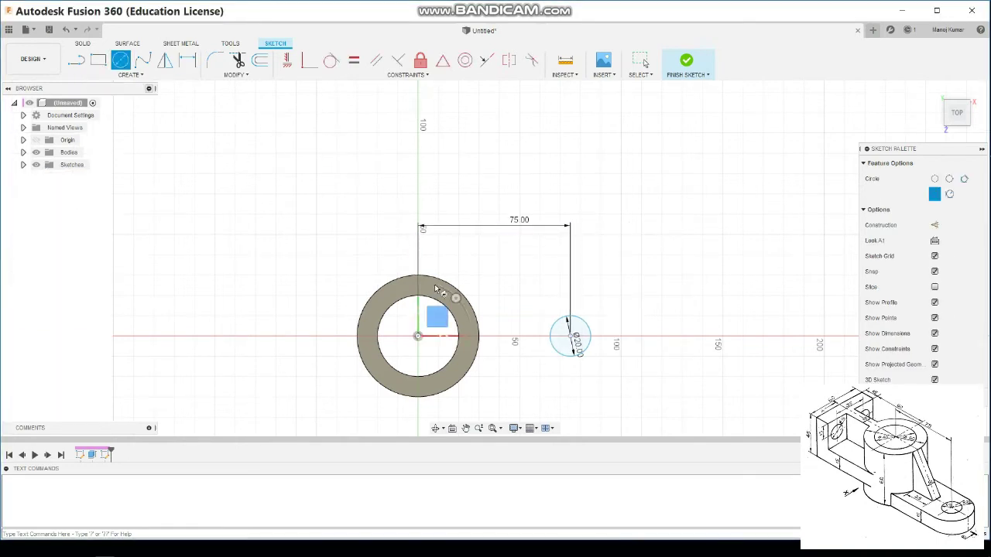
click(571, 336)
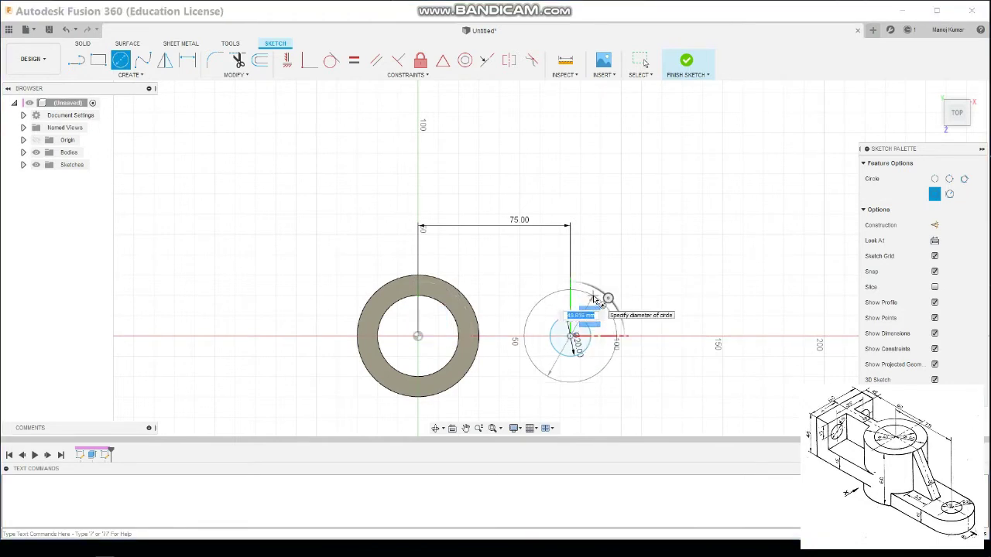
key(Return)
key(Escape)
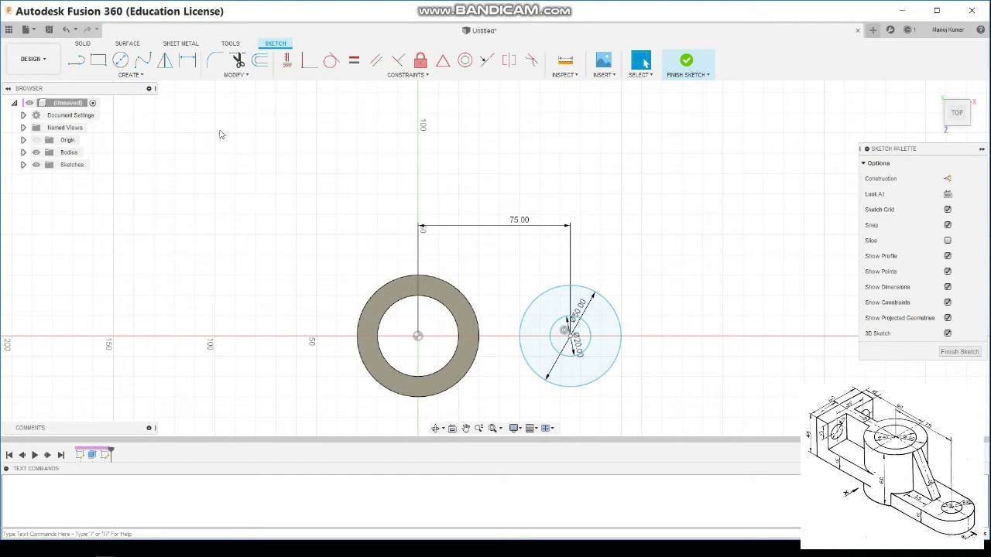
click(77, 61)
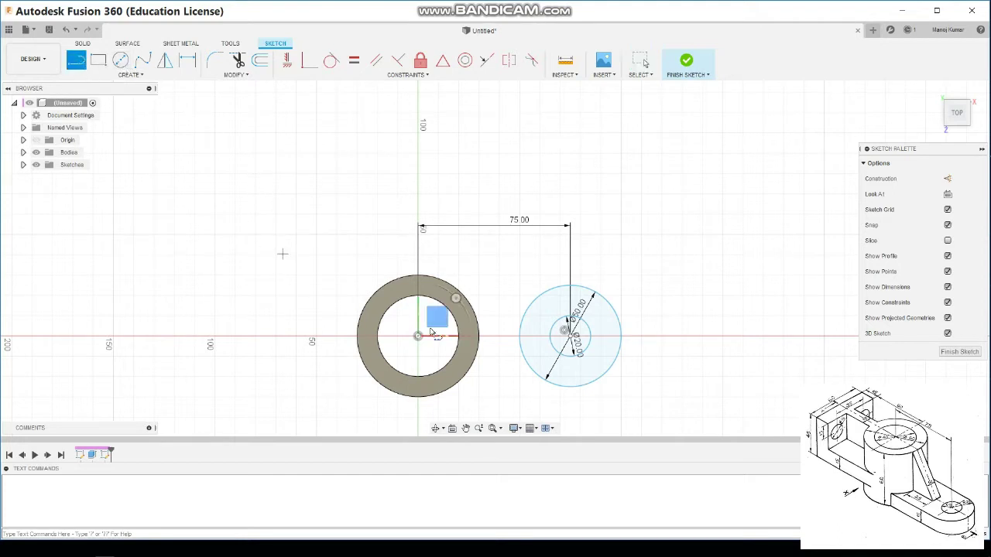
Draw a vertical construction line through the right circle's centre, extending above and below it.
click(570, 336)
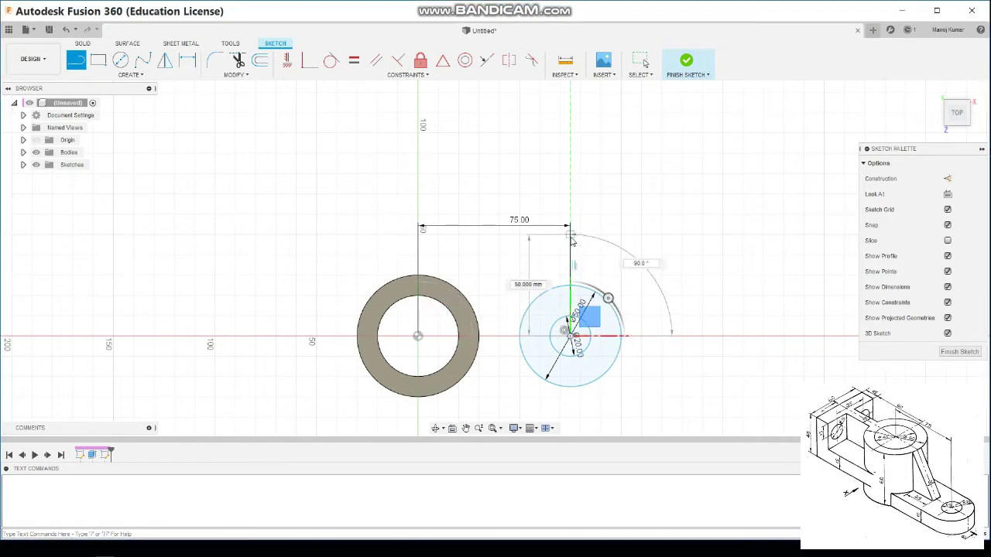
right_click(570, 234)
click(573, 318)
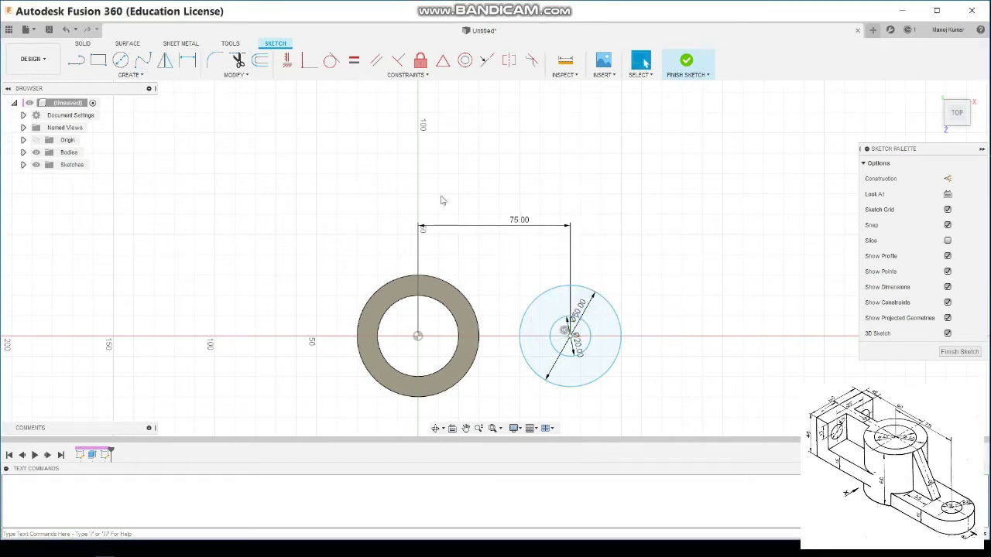
click(83, 60)
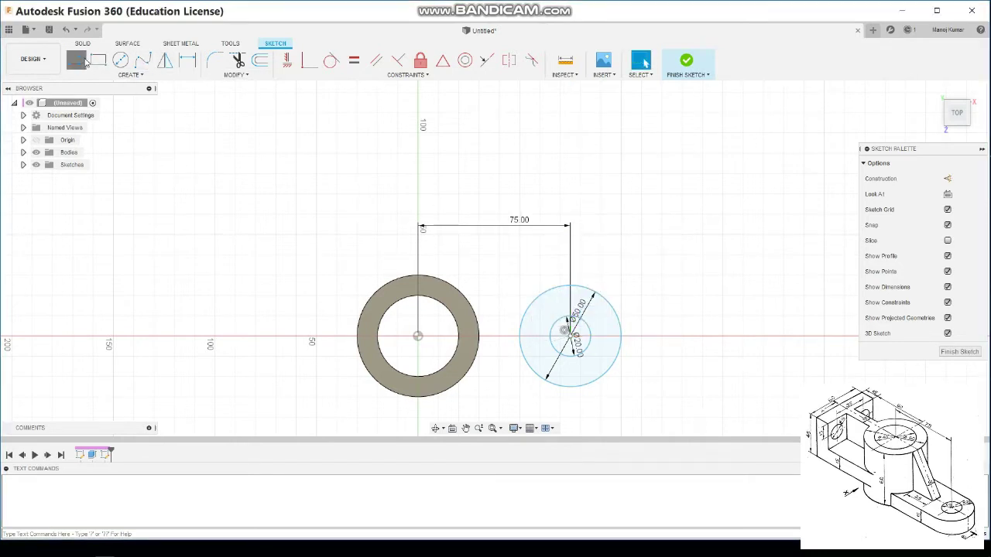
click(948, 179)
click(569, 335)
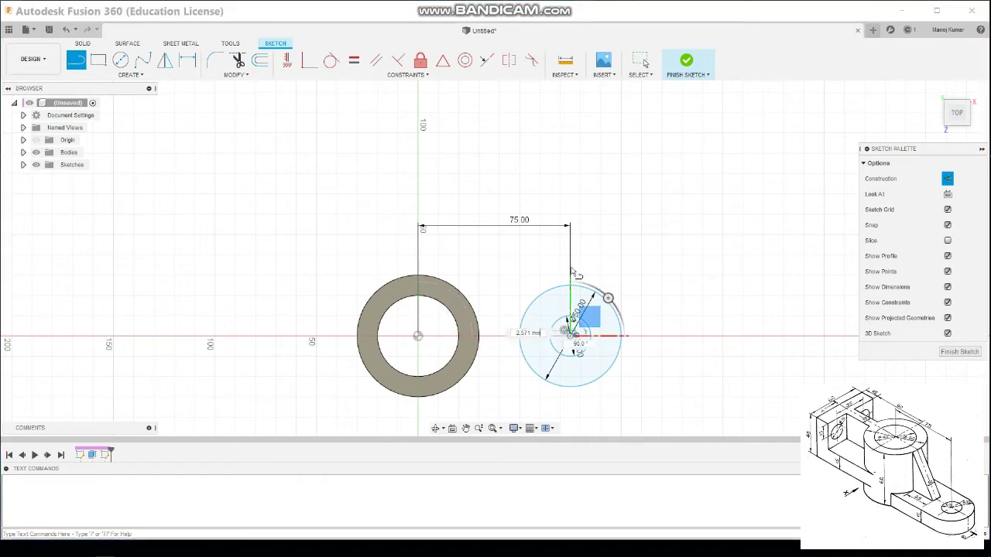
click(570, 254)
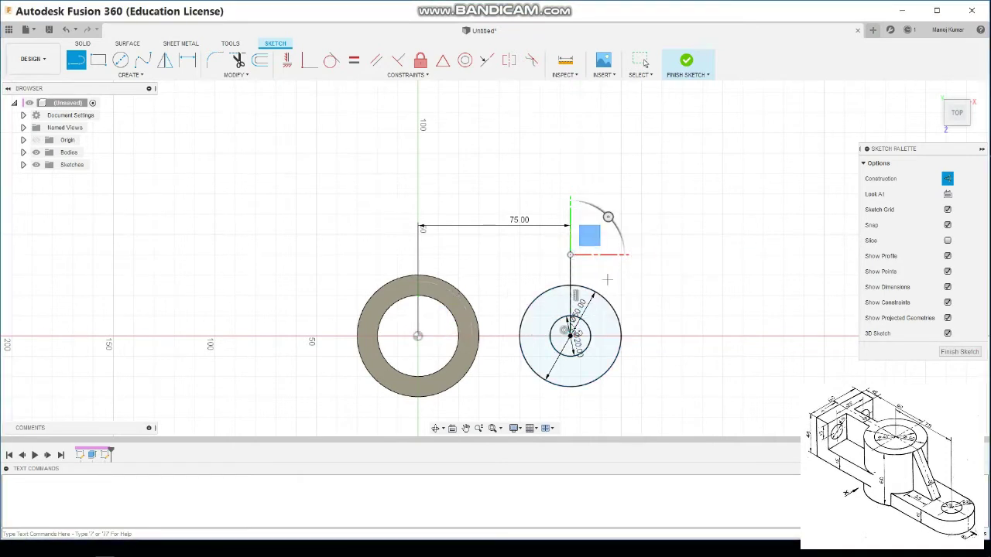
click(570, 335)
click(570, 417)
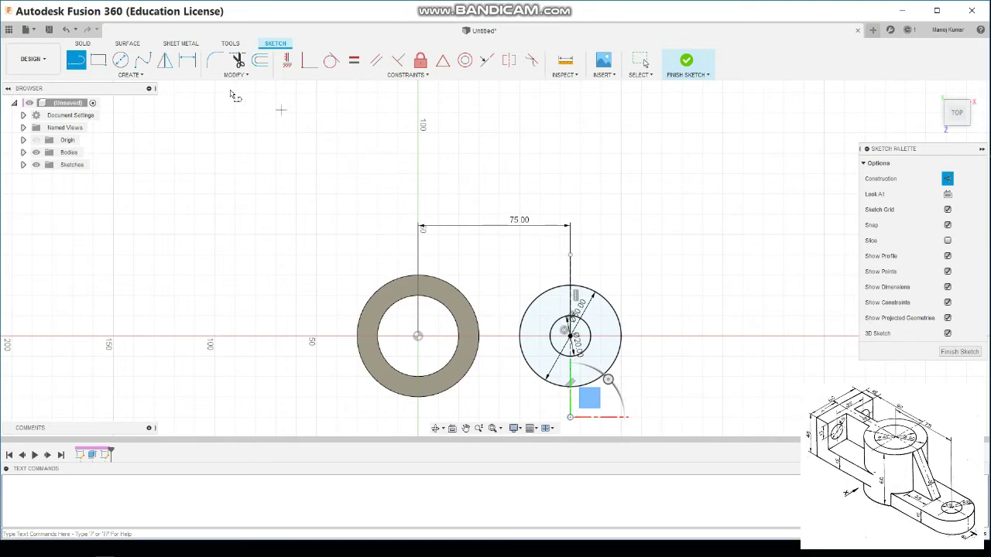
click(947, 180)
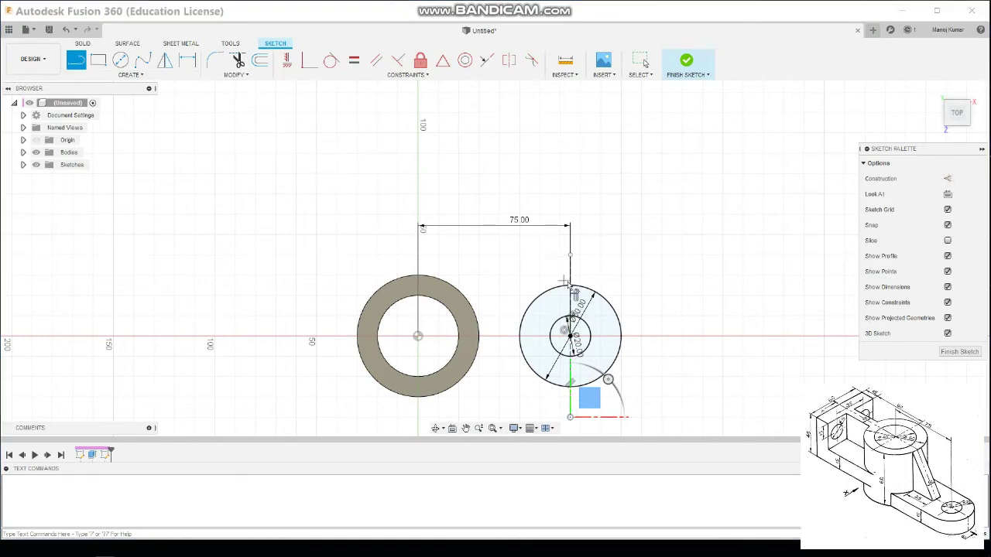
Draw top and bottom horizontal lines joining the larger circle to the ring.
click(438, 286)
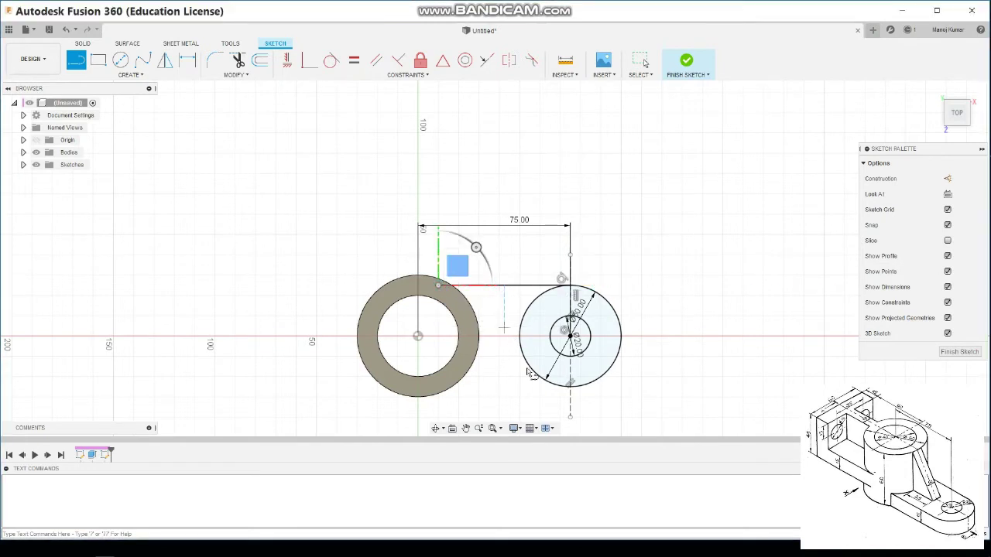
drag(571, 385, 441, 386)
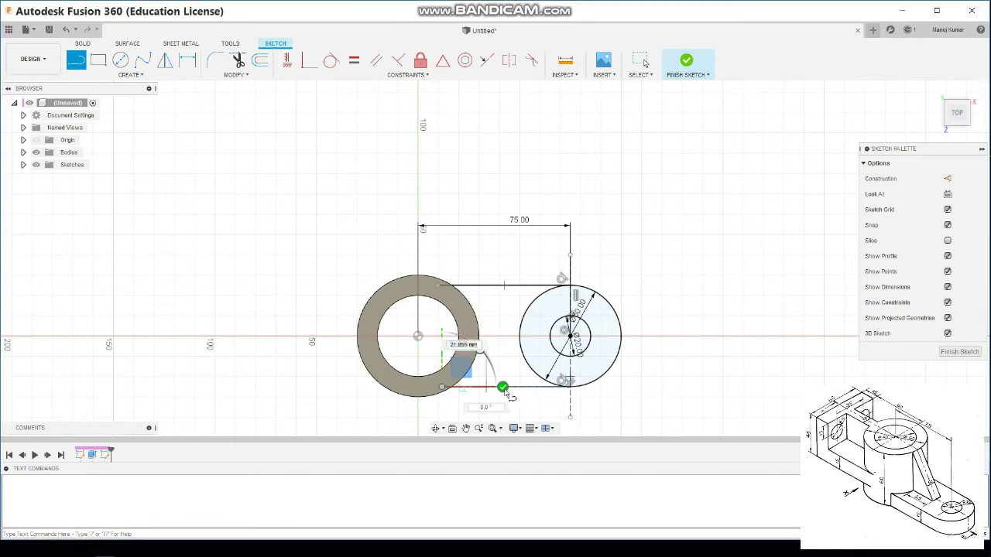
drag(571, 385, 575, 294)
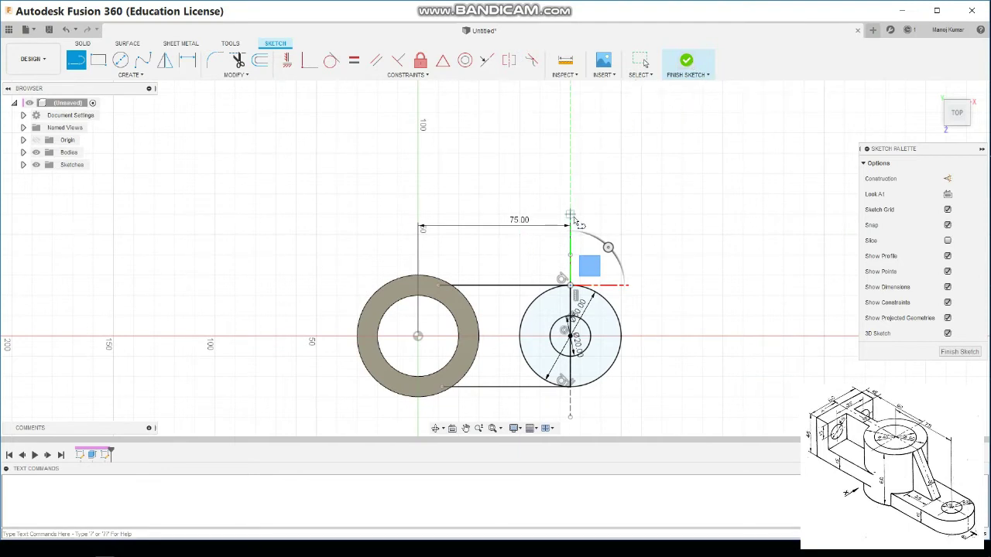
Trim away the extra vertical line segment and finish the arm sketch.
click(120, 60)
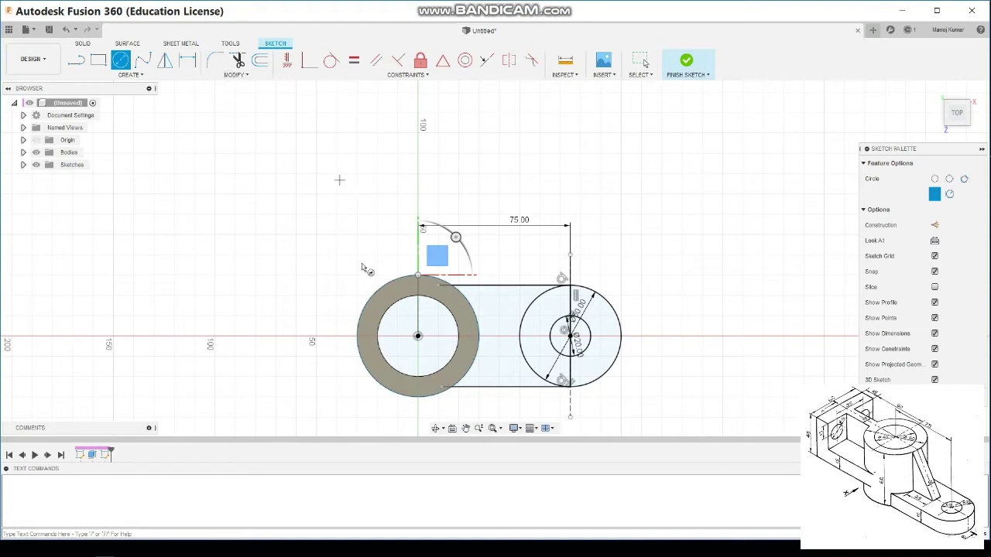
click(238, 60)
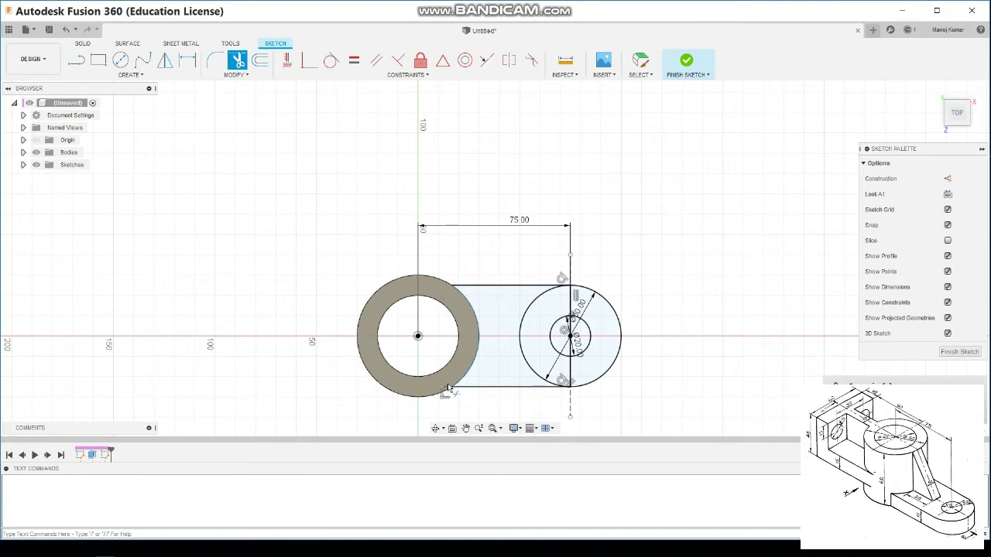
click(573, 275)
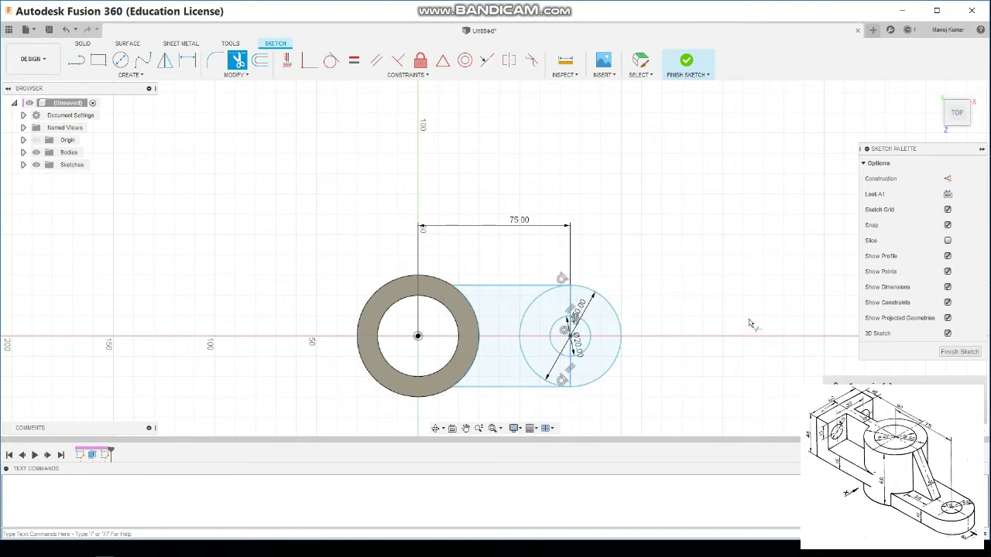
click(691, 65)
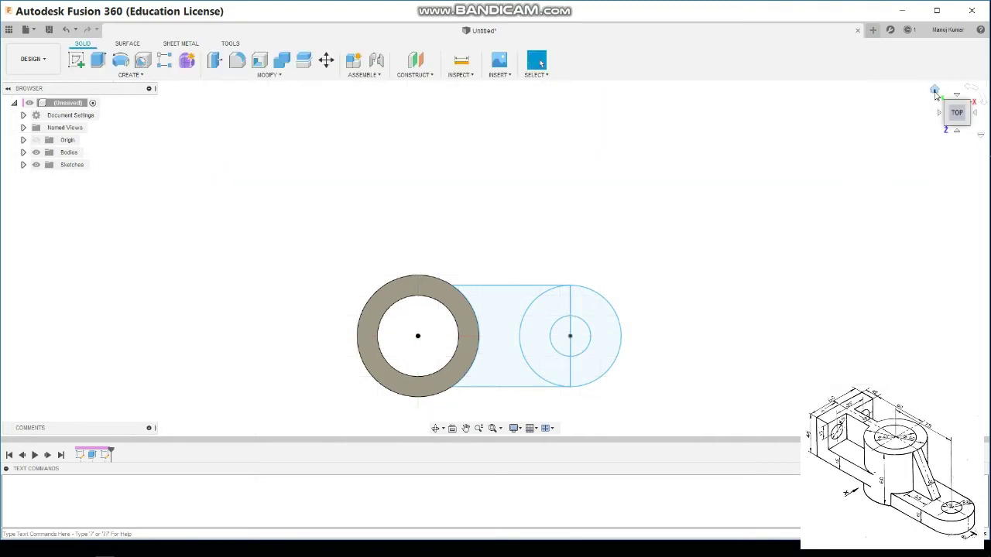
click(935, 91)
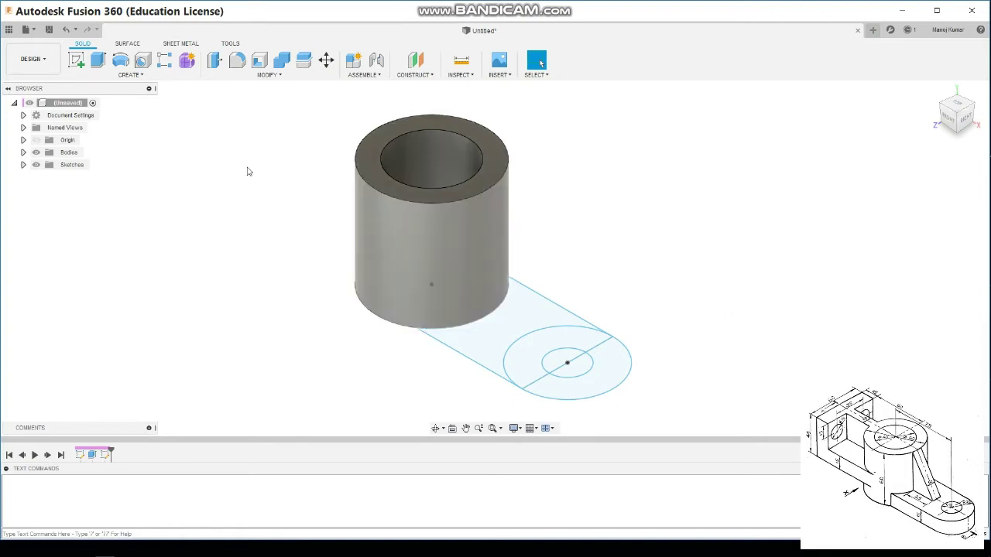
click(99, 60)
Extrude the three arm profiles 15 mm, joined to the cylinder.
click(482, 341)
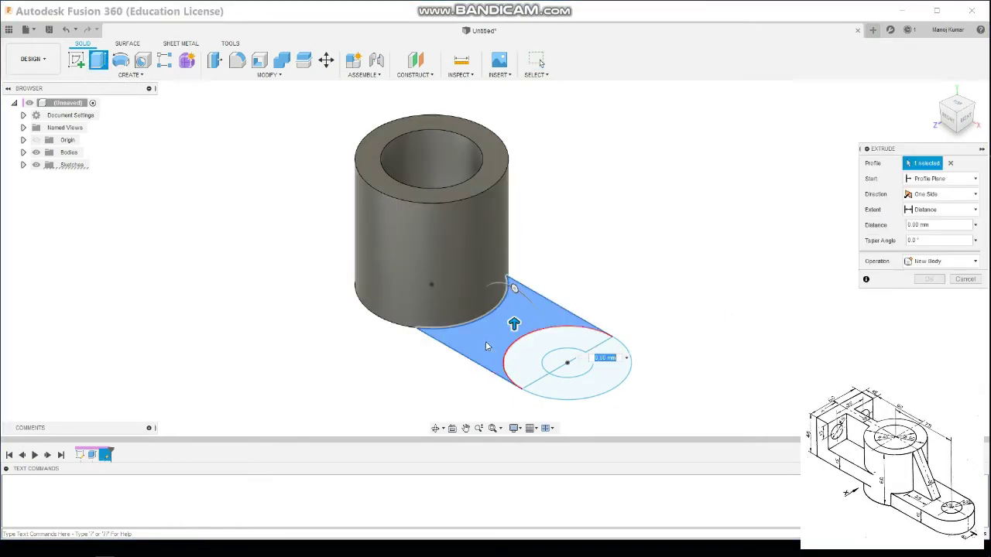
click(528, 363)
click(552, 393)
text(15)
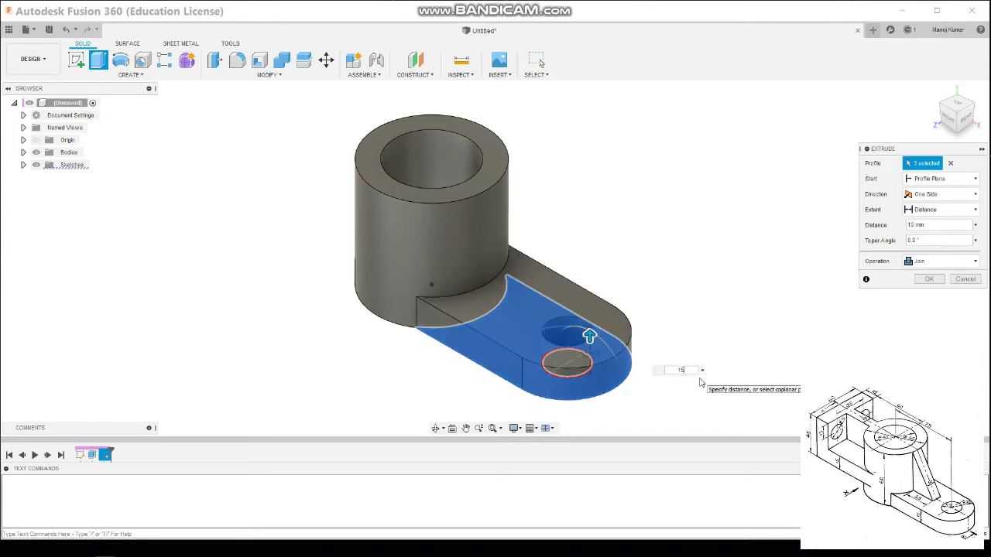
key(Return)
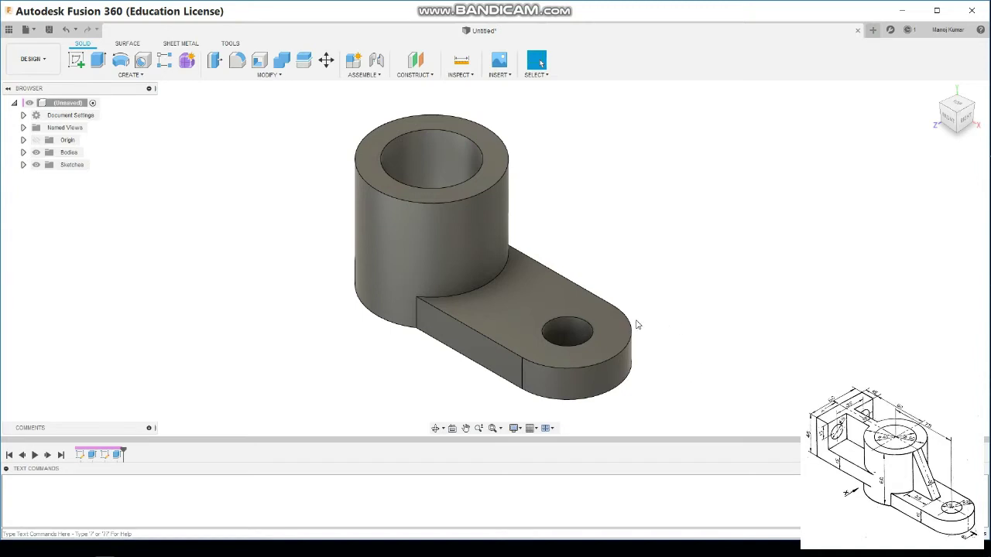
middle_drag(635, 317, 671, 332)
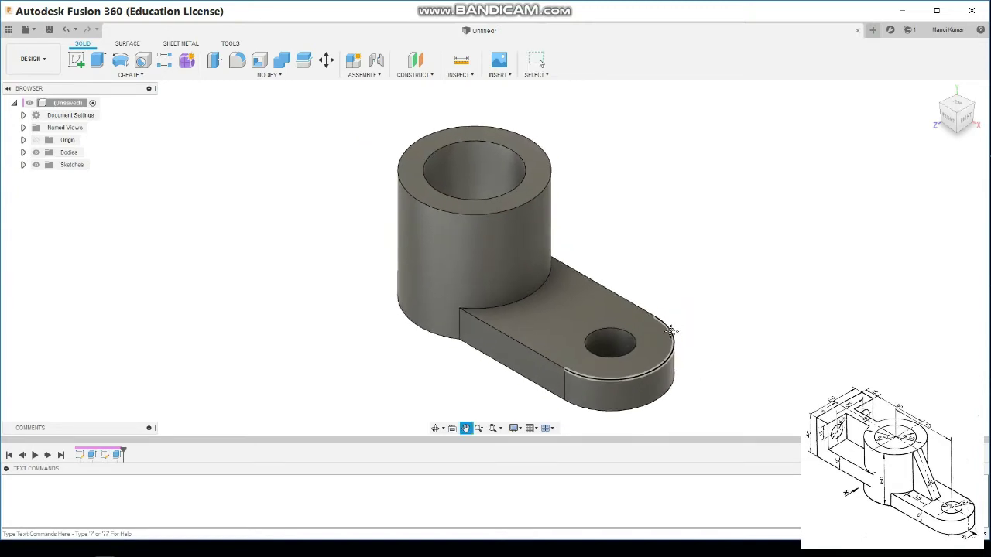
On the front plane, draw a slanted line from the cylinder's top corner to the arm's top.
click(76, 60)
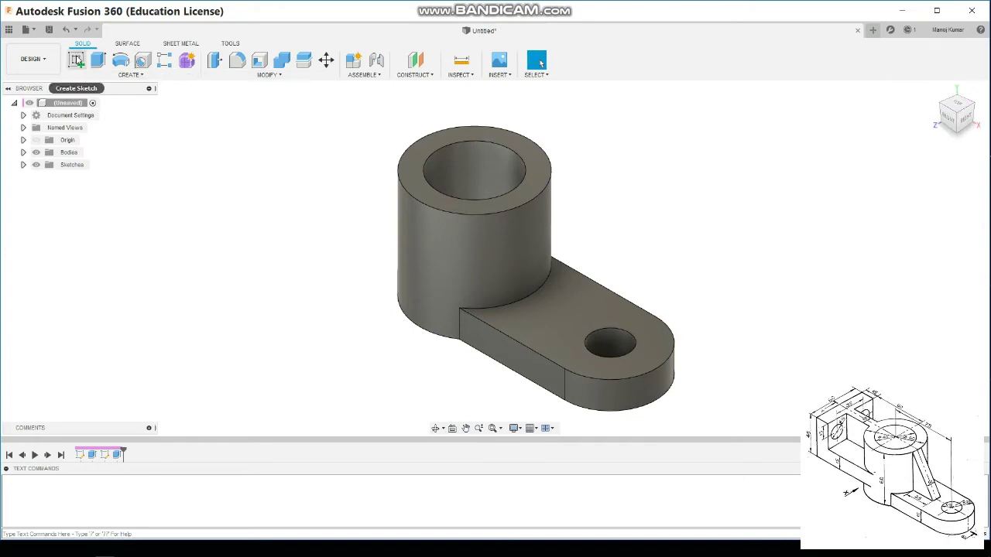
click(495, 294)
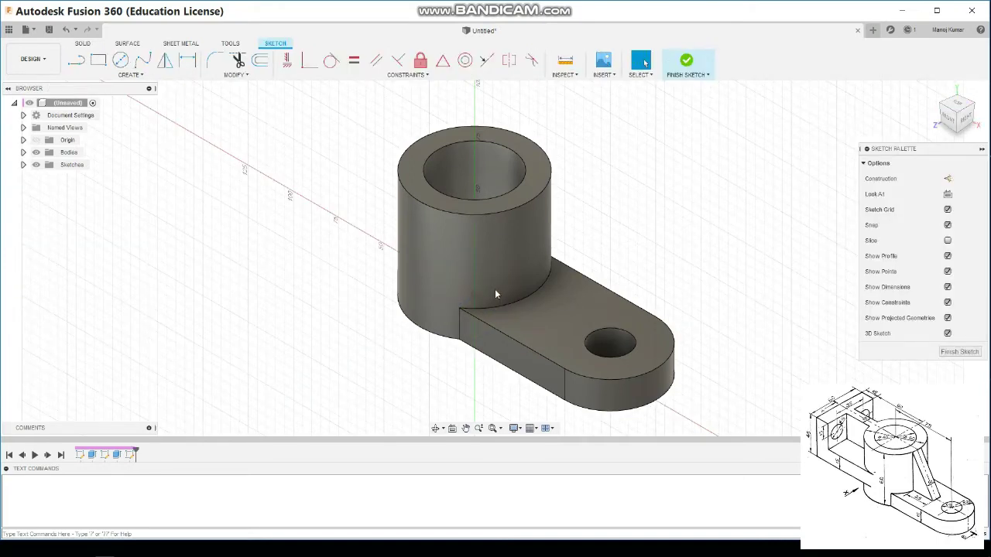
click(954, 124)
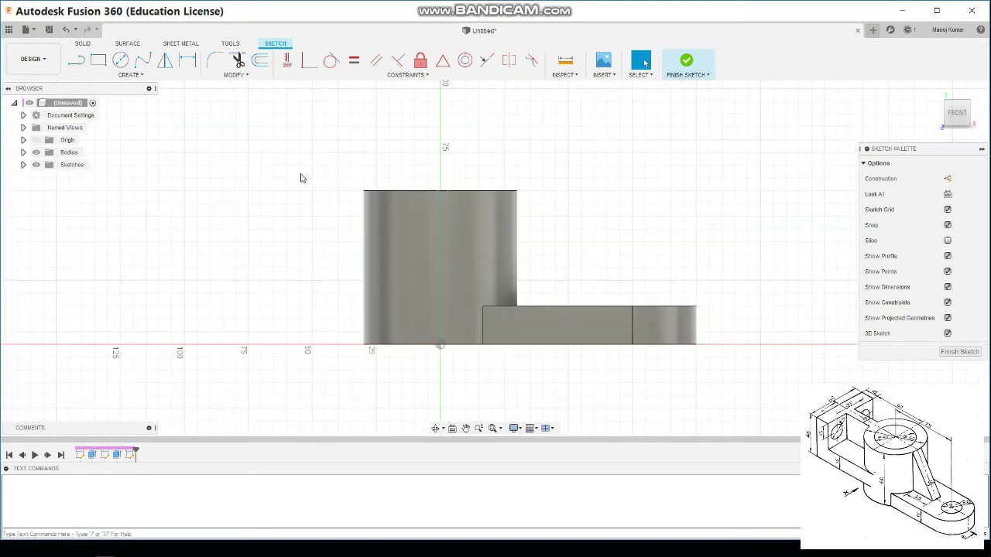
click(77, 63)
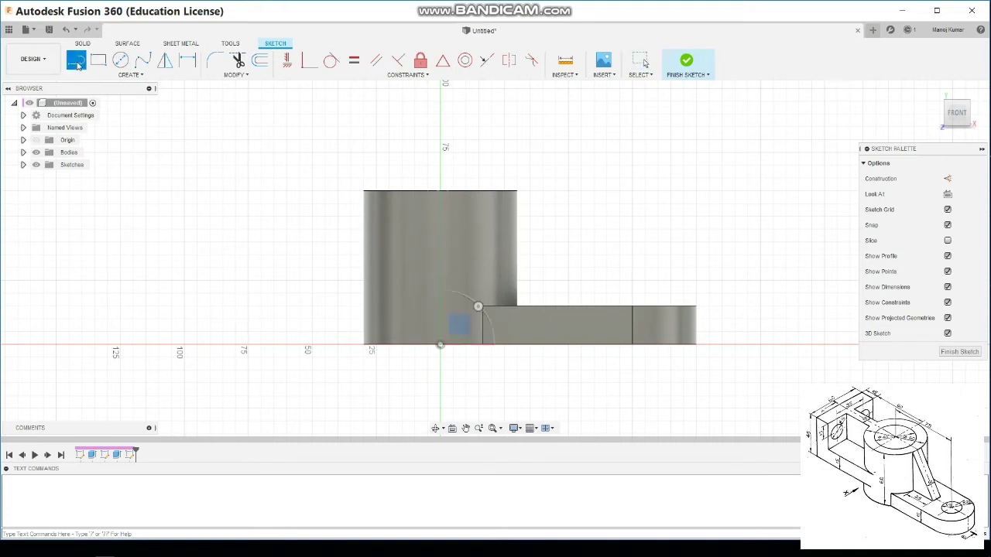
click(517, 191)
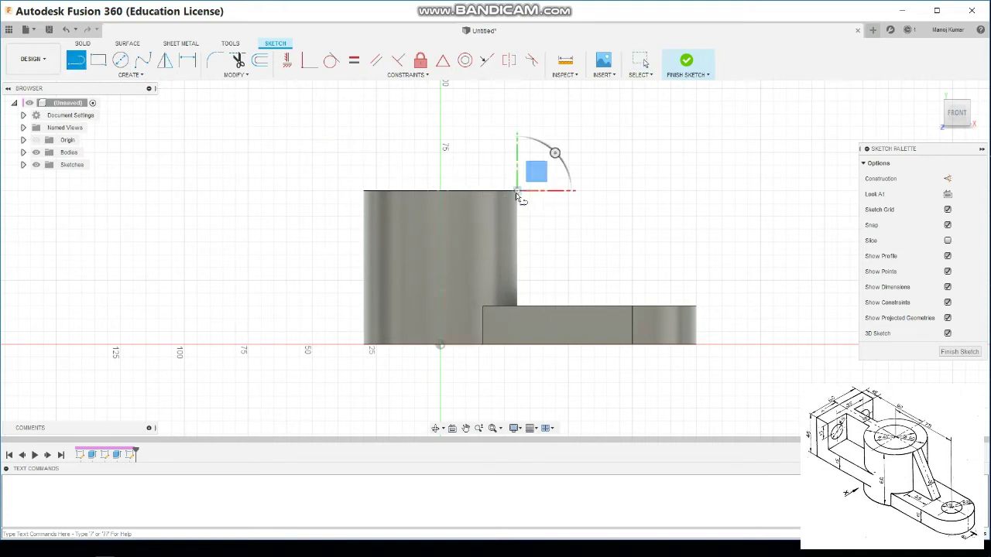
click(595, 307)
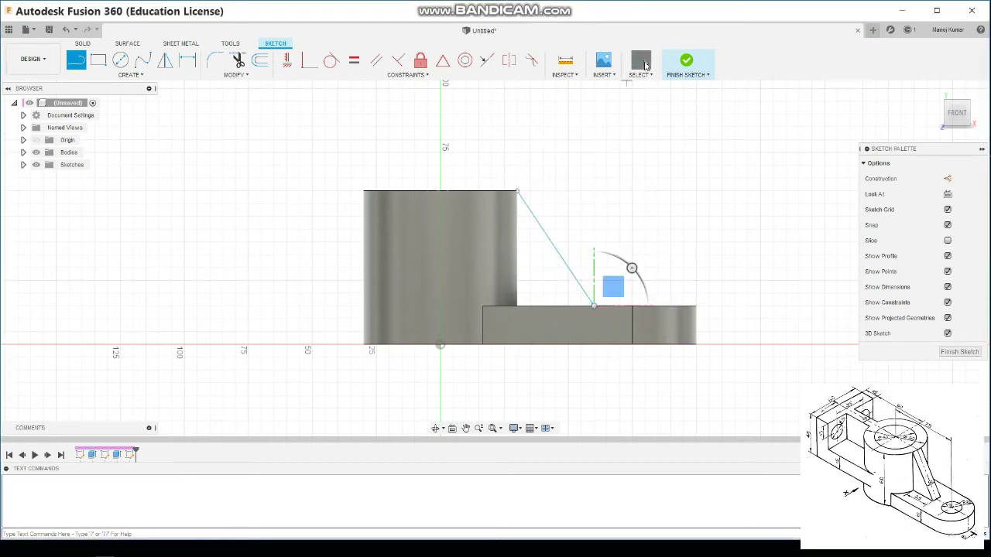
click(643, 62)
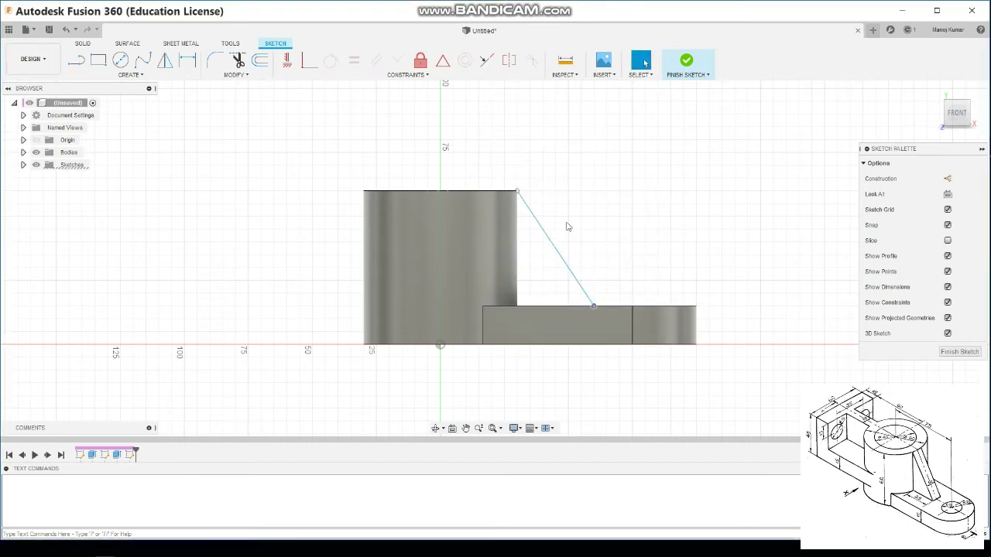
click(143, 75)
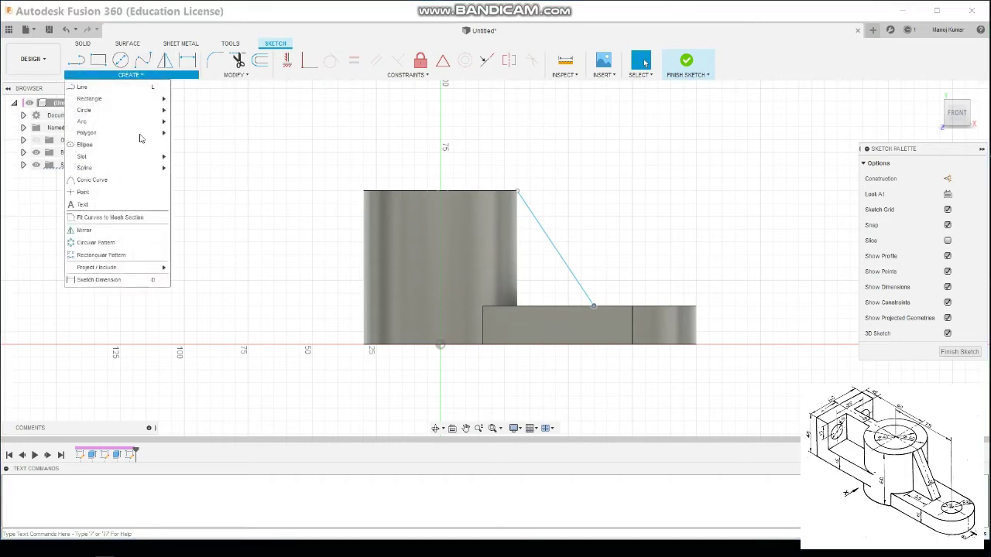
Project the cylinder's body outline into the rib sketch.
click(129, 281)
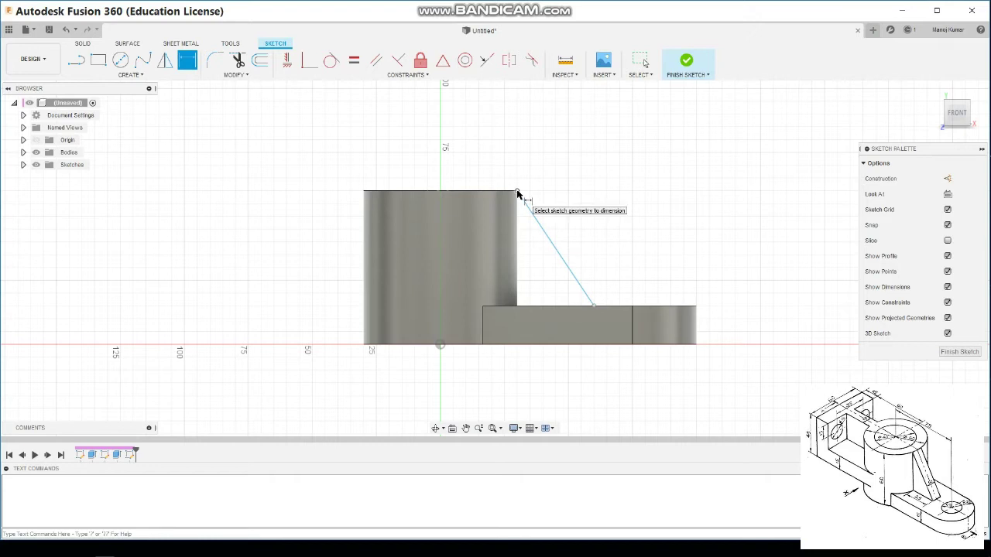
click(113, 75)
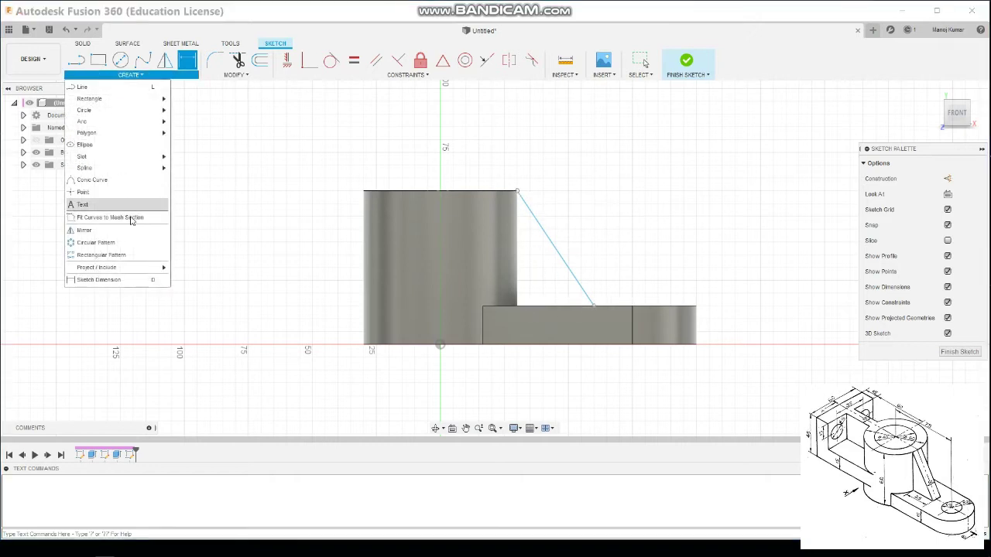
mouse_move(97, 267)
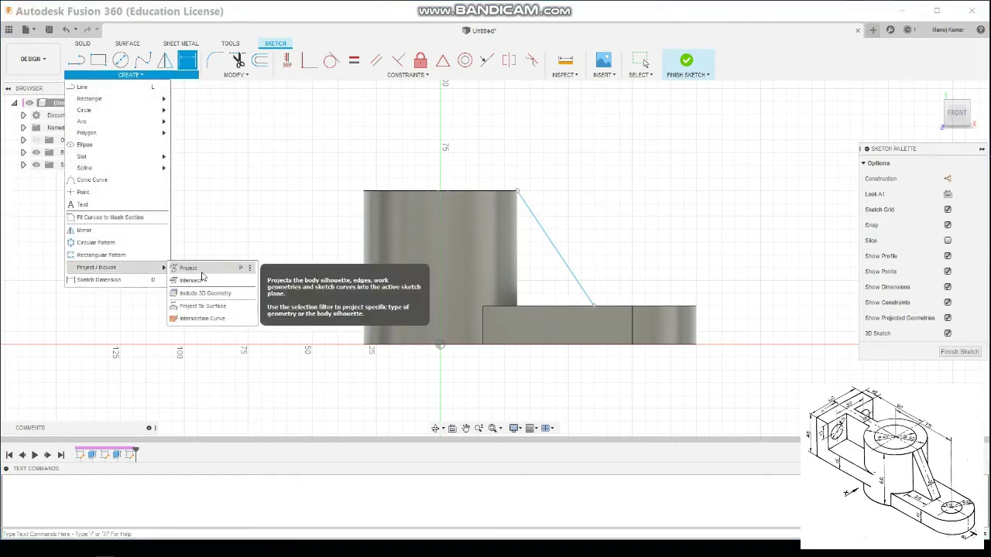
click(194, 268)
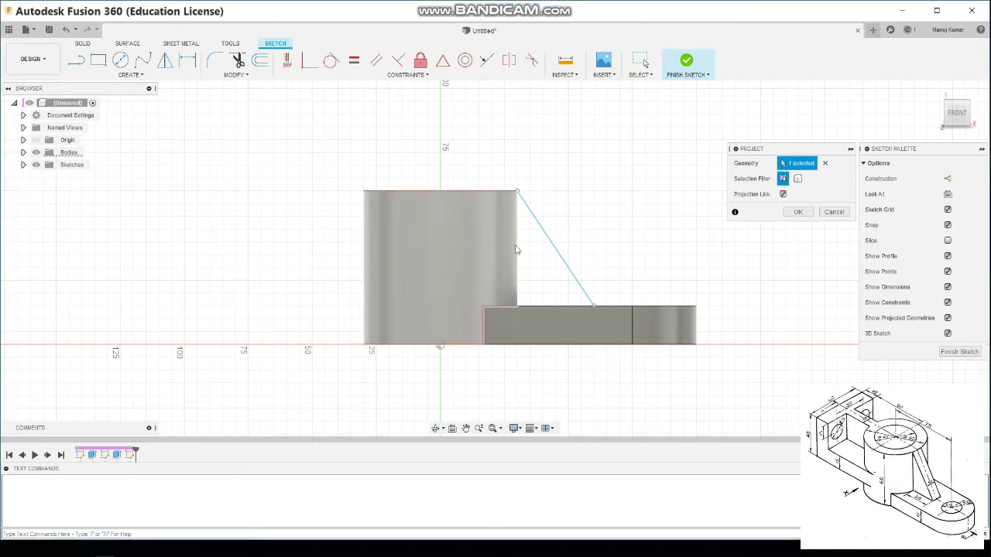
click(524, 296)
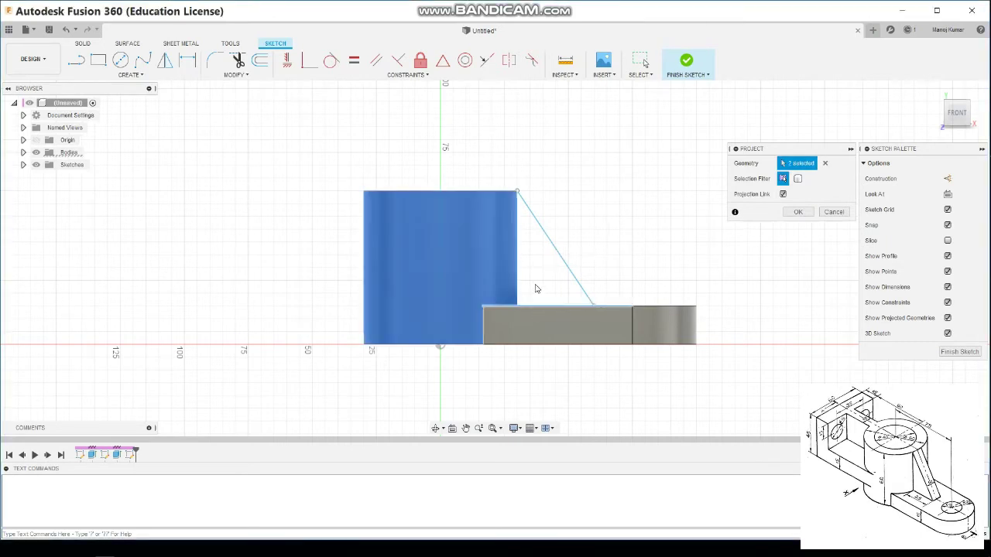
click(795, 212)
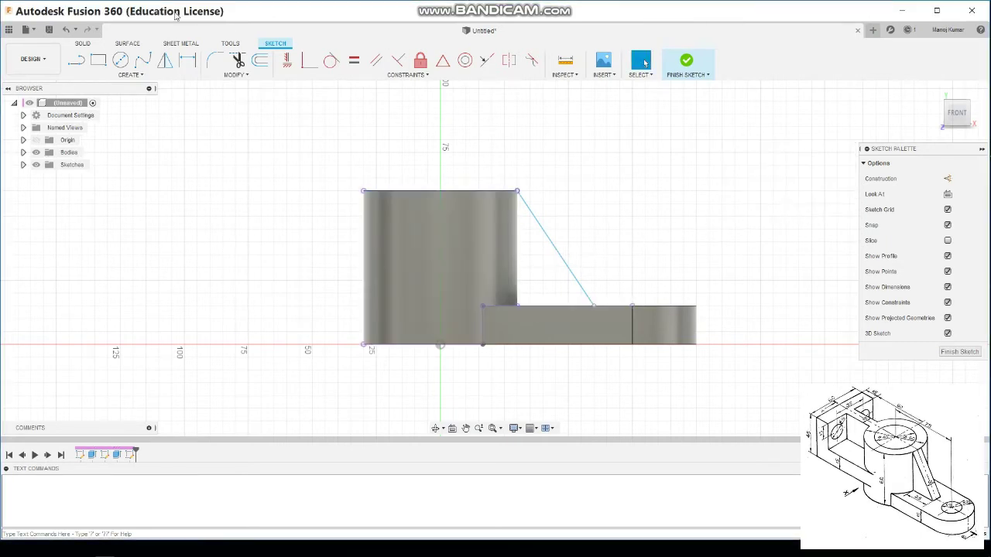
Dimension the rib line's lower end 25 mm out, snap its top to the boss corner, and finish.
click(118, 78)
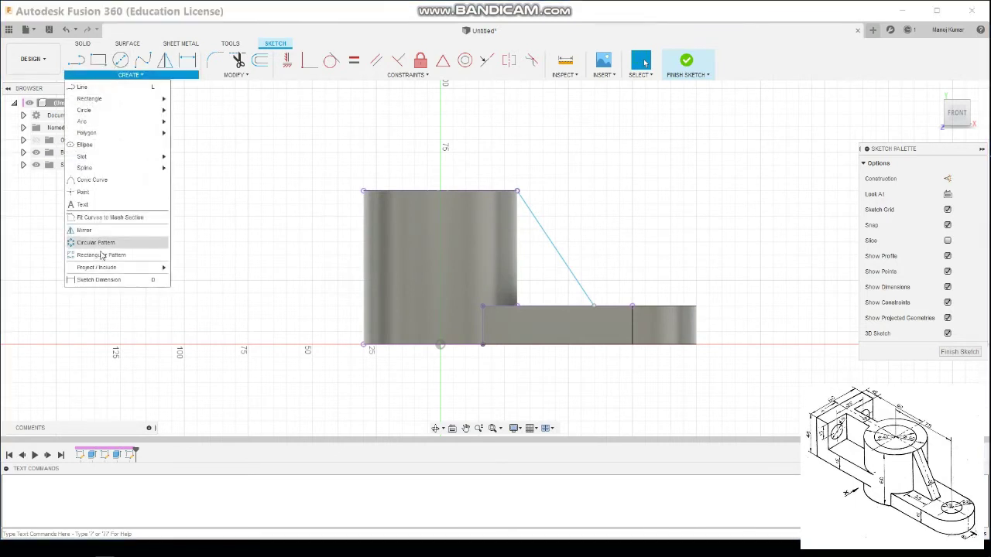
click(158, 280)
click(593, 307)
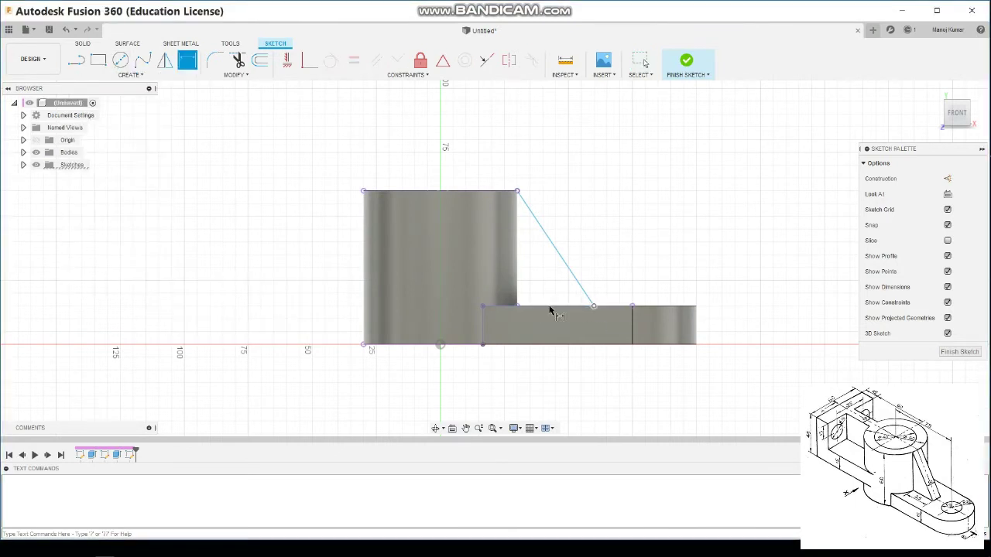
click(518, 306)
click(542, 289)
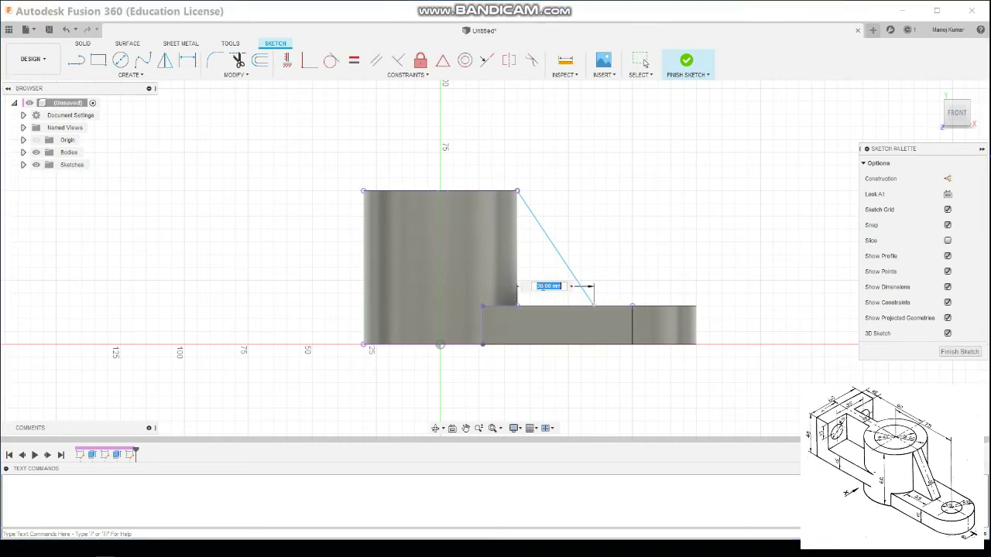
text(25)
key(Return)
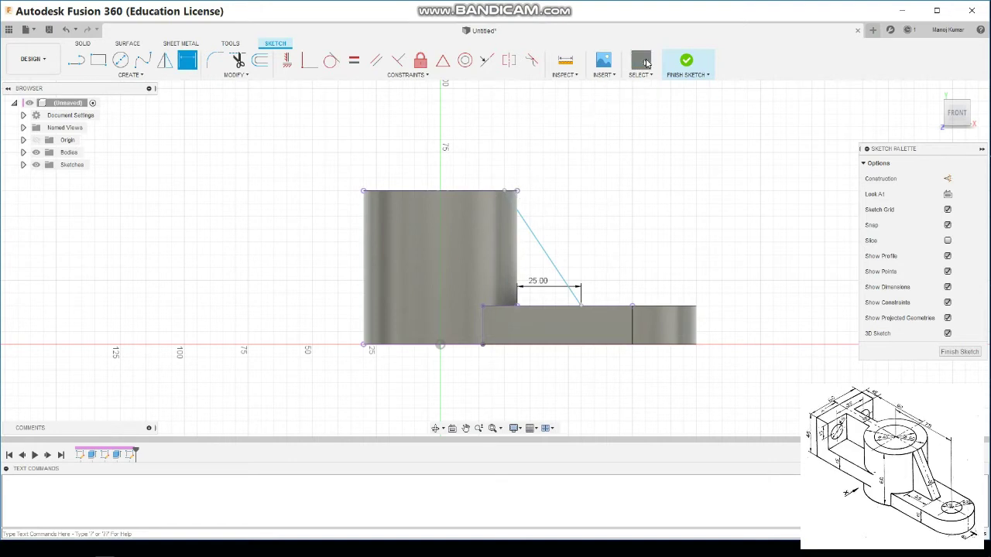
click(641, 60)
drag(506, 194, 518, 195)
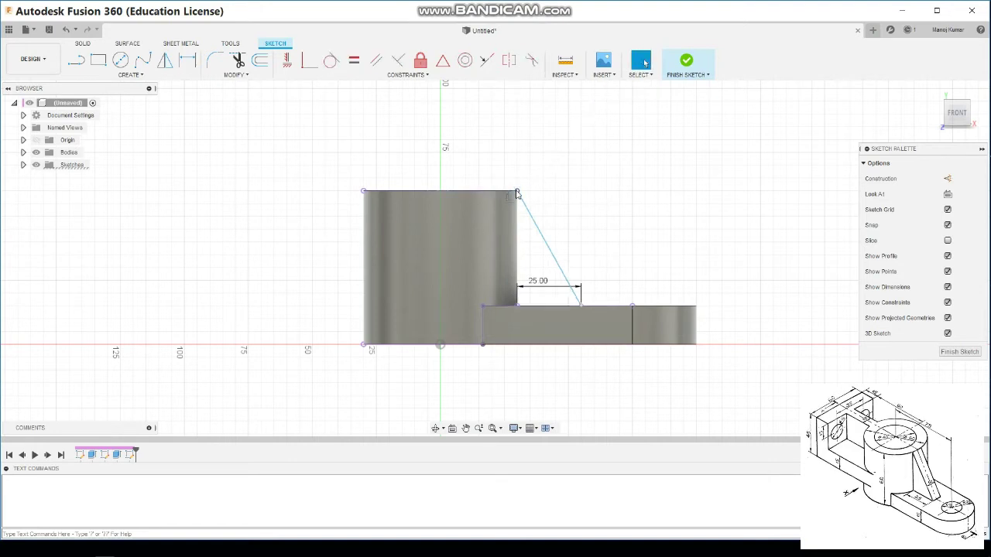
click(689, 62)
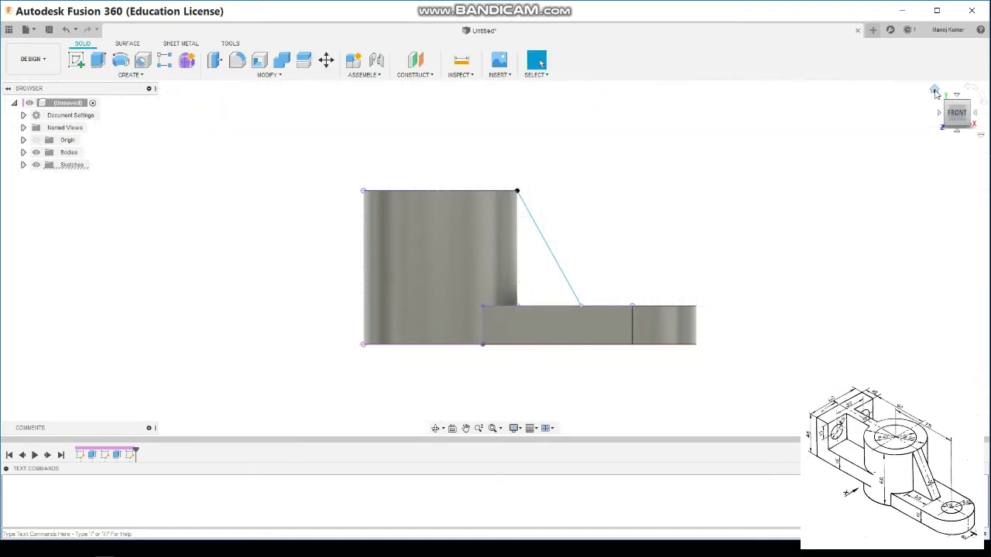
Return to the home view and cancel an extrusion of the still-open rib sketch.
click(936, 91)
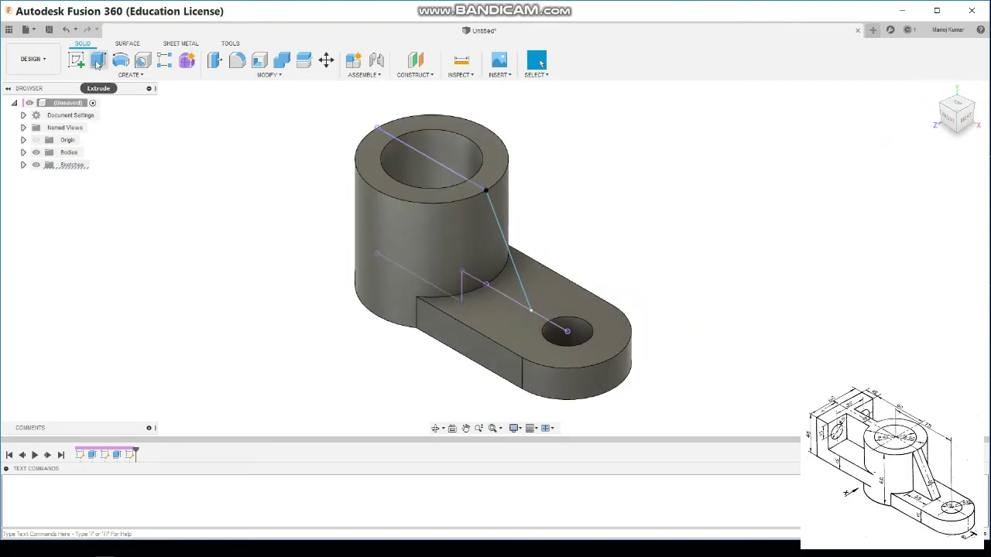
click(98, 59)
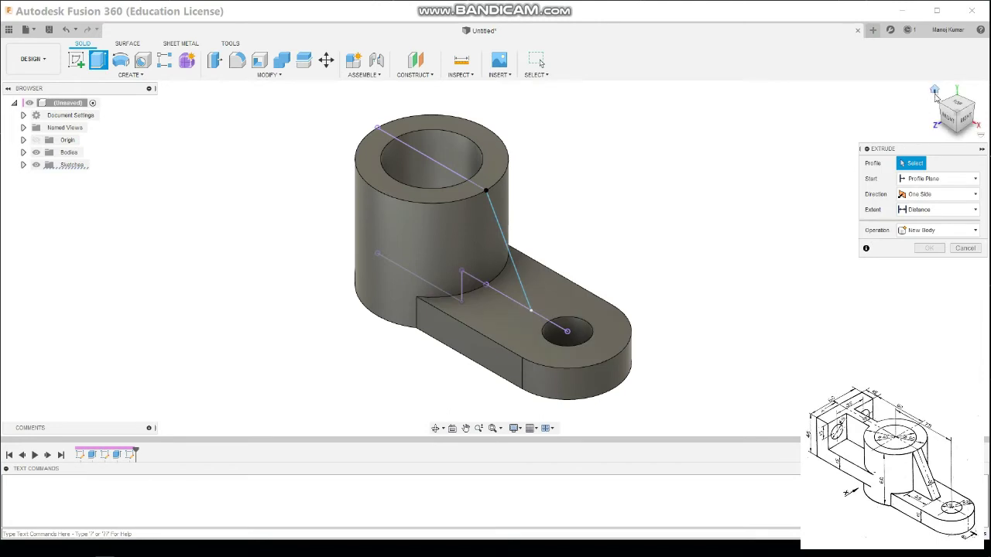
click(965, 247)
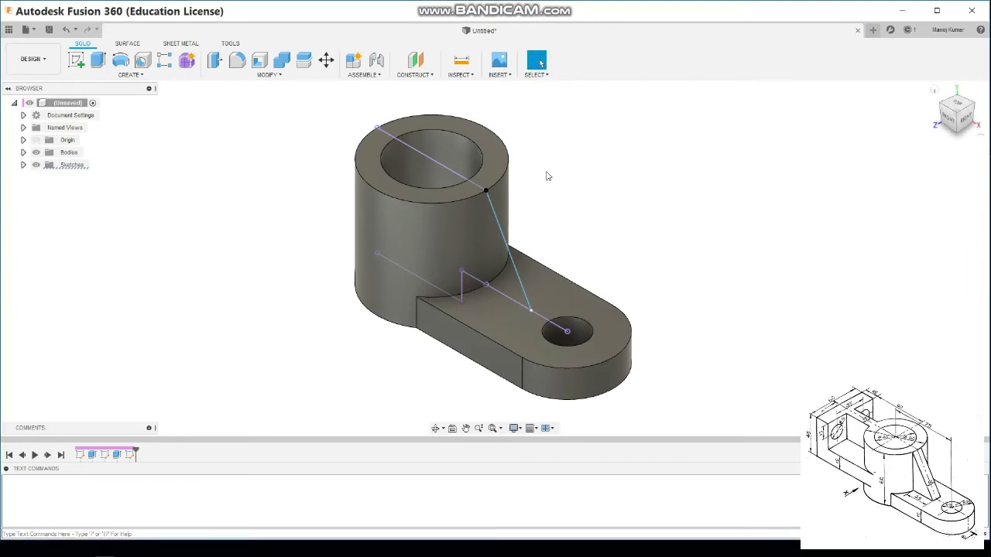
Reopen the rib sketch and draw lines closing it into a triangle between boss and arm.
right_click(131, 455)
click(160, 354)
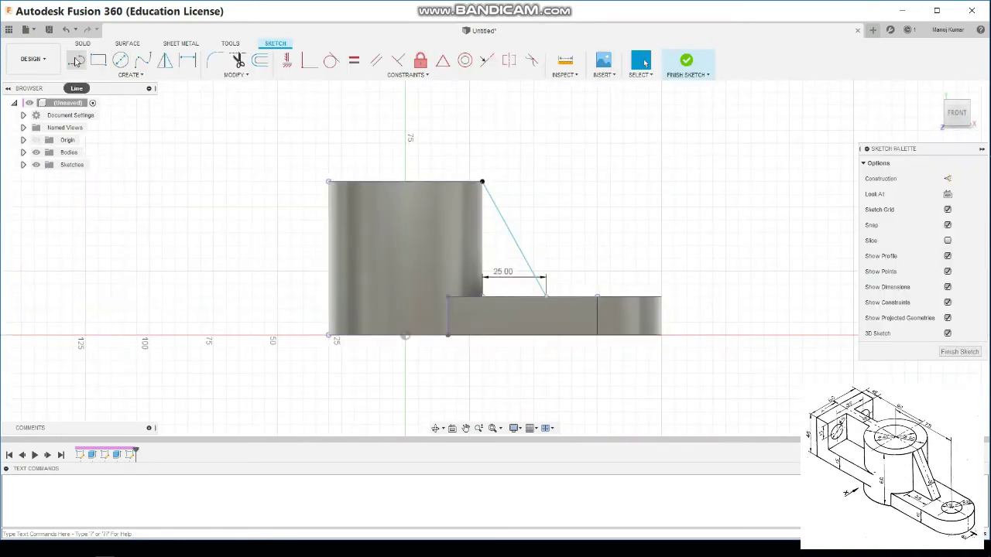
click(76, 60)
click(482, 181)
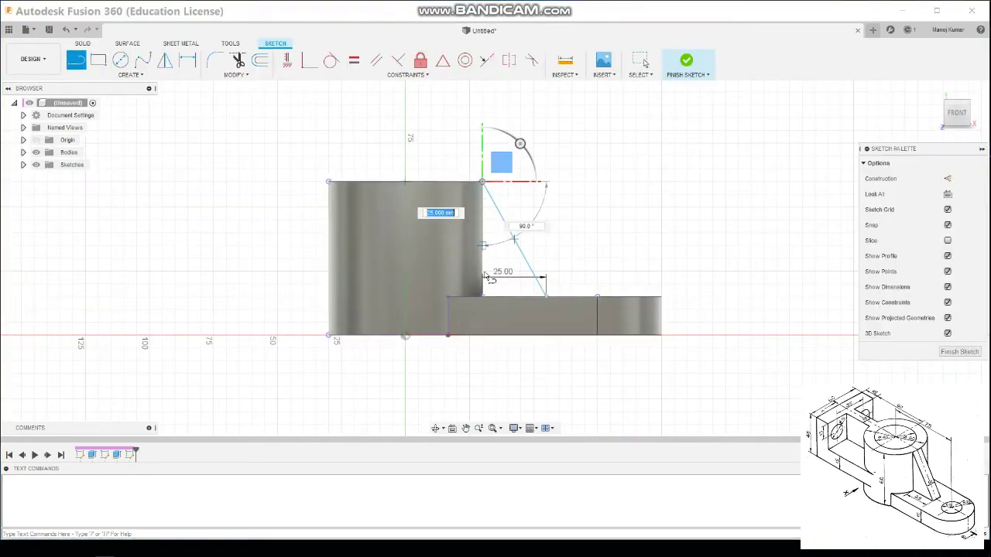
click(546, 296)
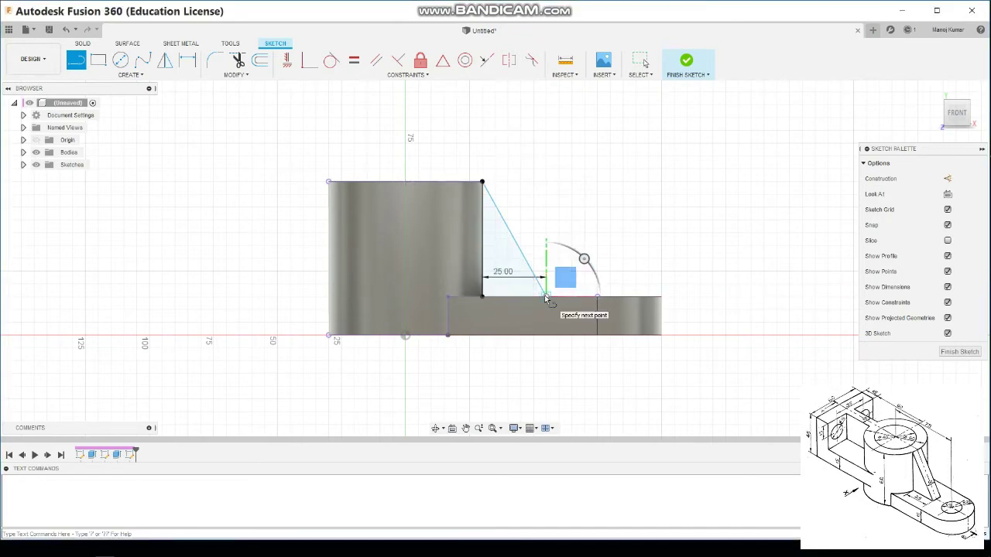
click(482, 297)
click(687, 63)
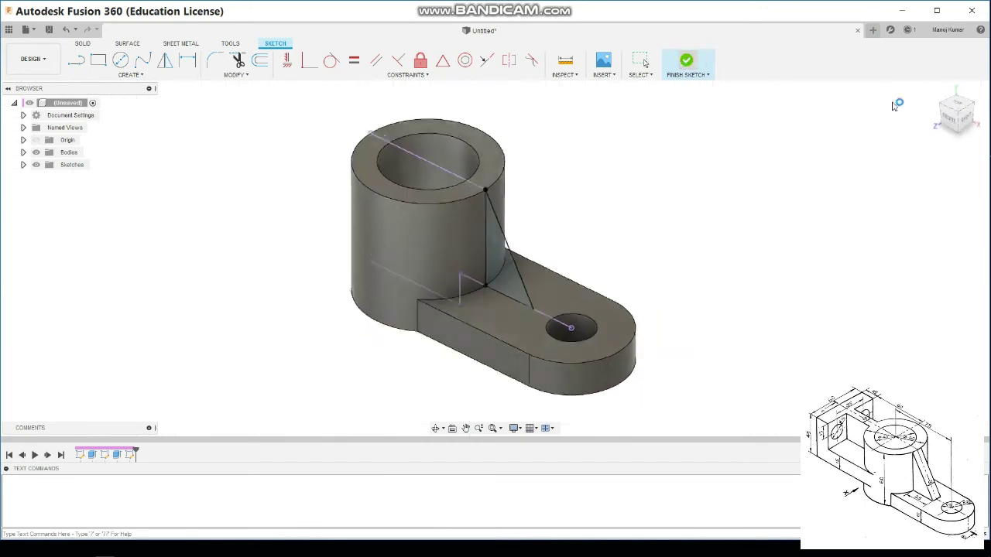
click(99, 62)
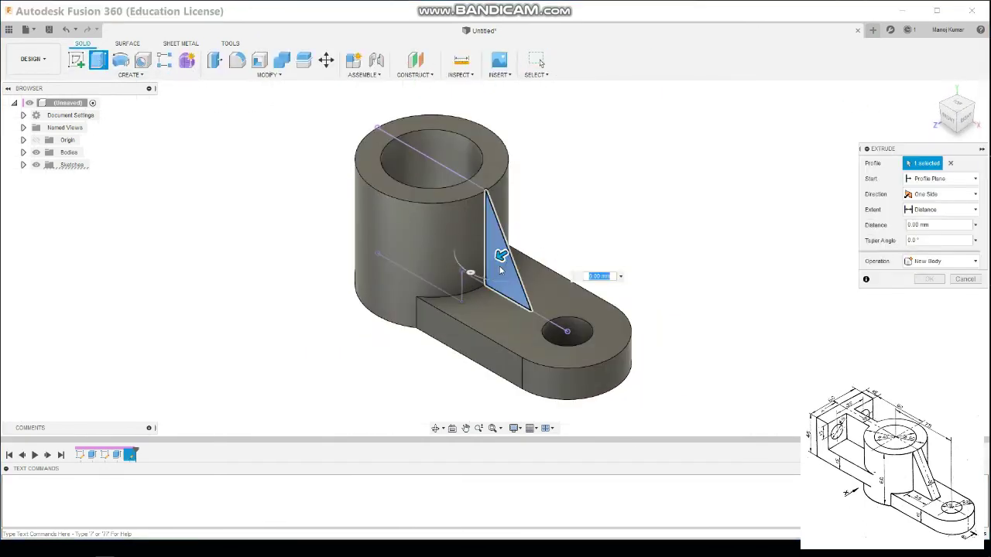
Extrude the triangular rib 5 mm with a symmetric direction.
click(937, 214)
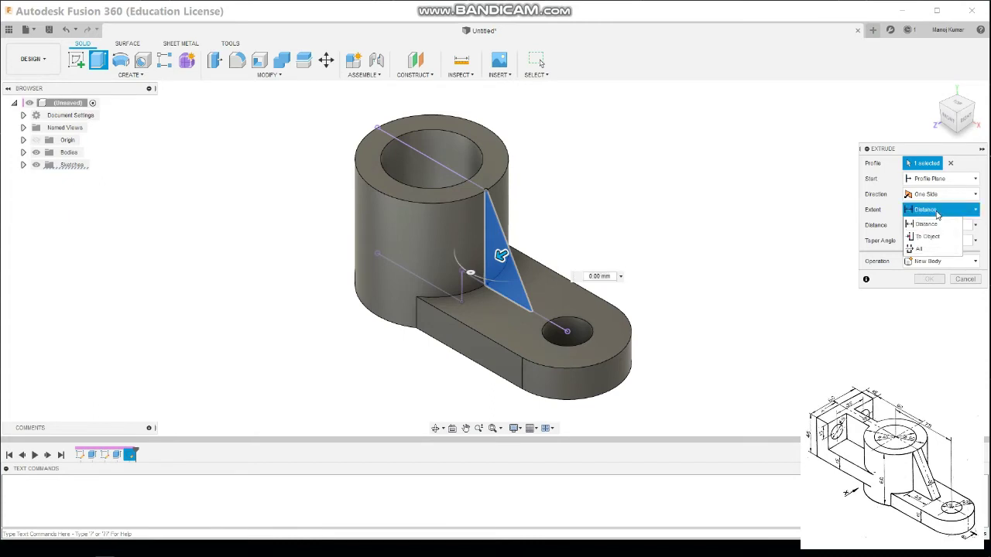
click(937, 214)
click(937, 198)
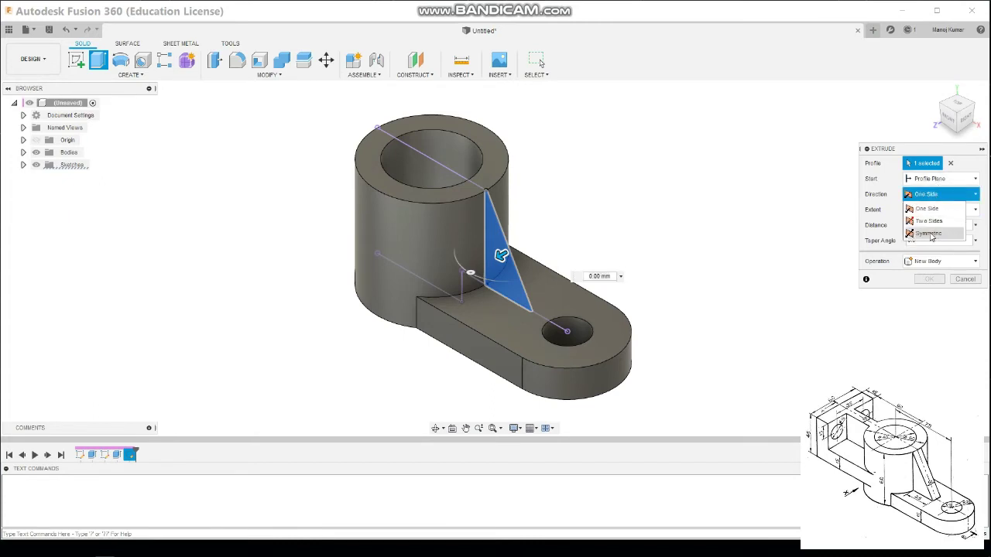
click(929, 233)
text(5)
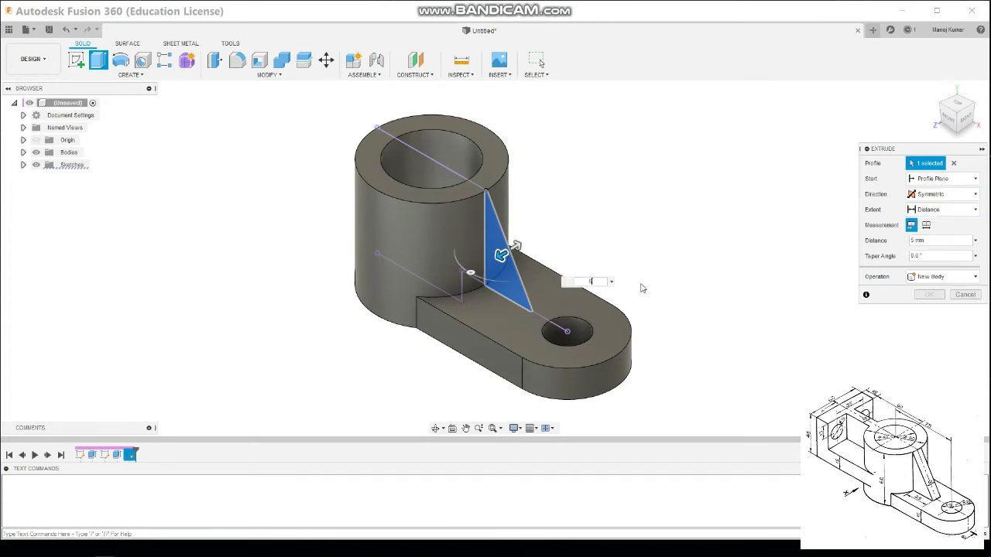
key(Return)
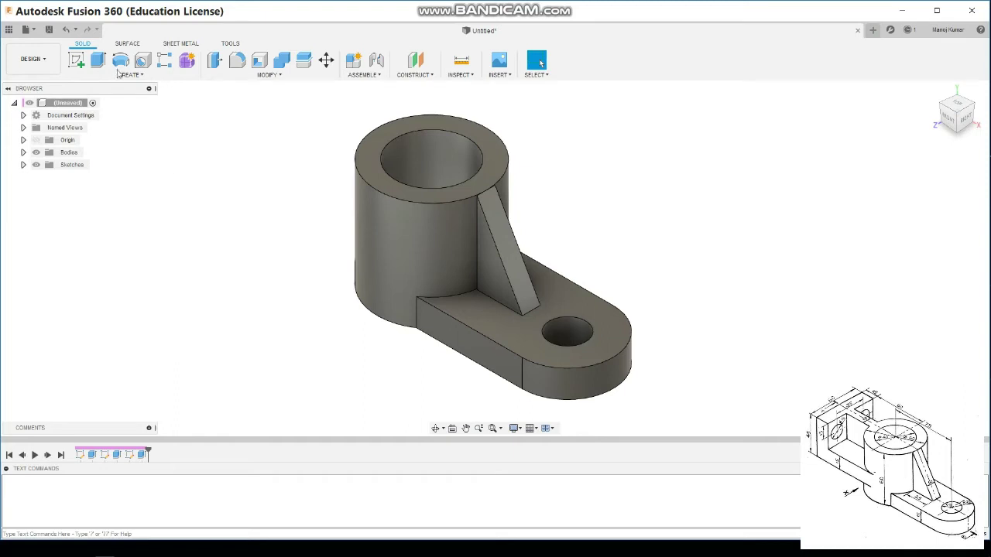
click(76, 60)
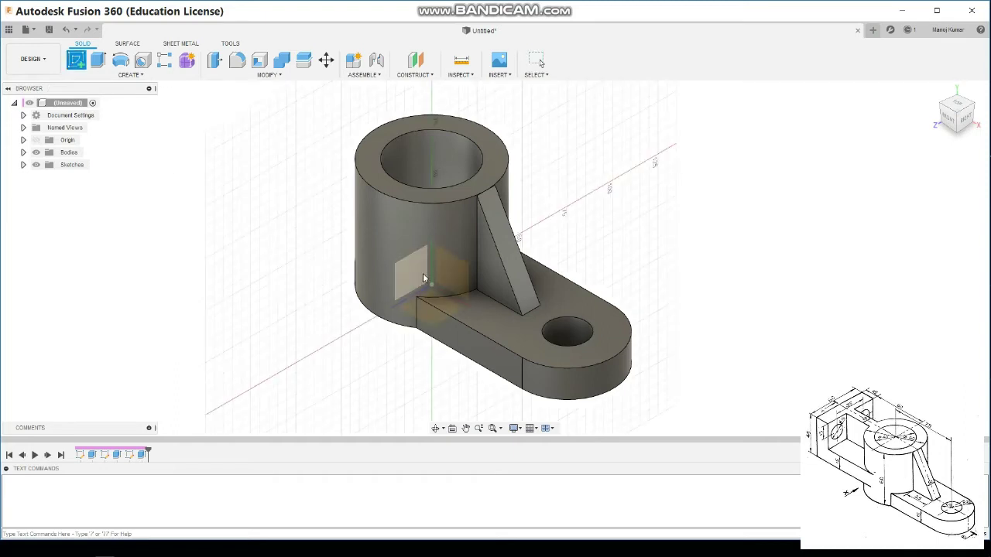
Start a top-view sketch and draw a vertical construction line left of the boss.
click(485, 316)
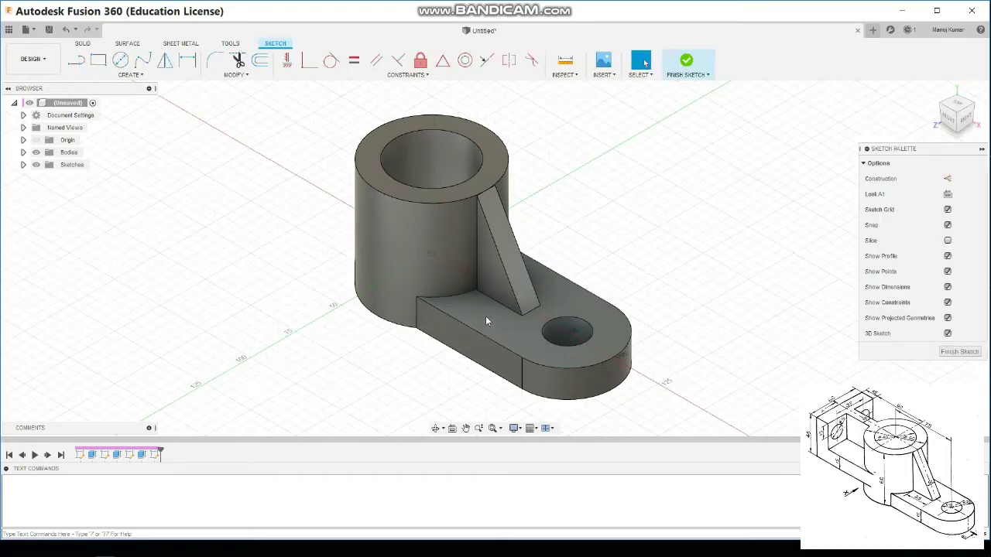
click(960, 106)
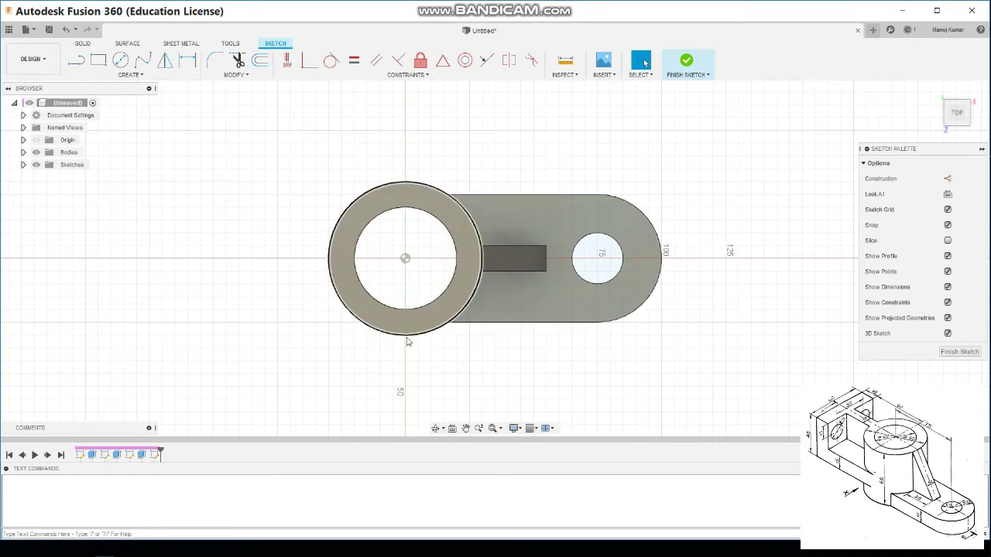
click(76, 60)
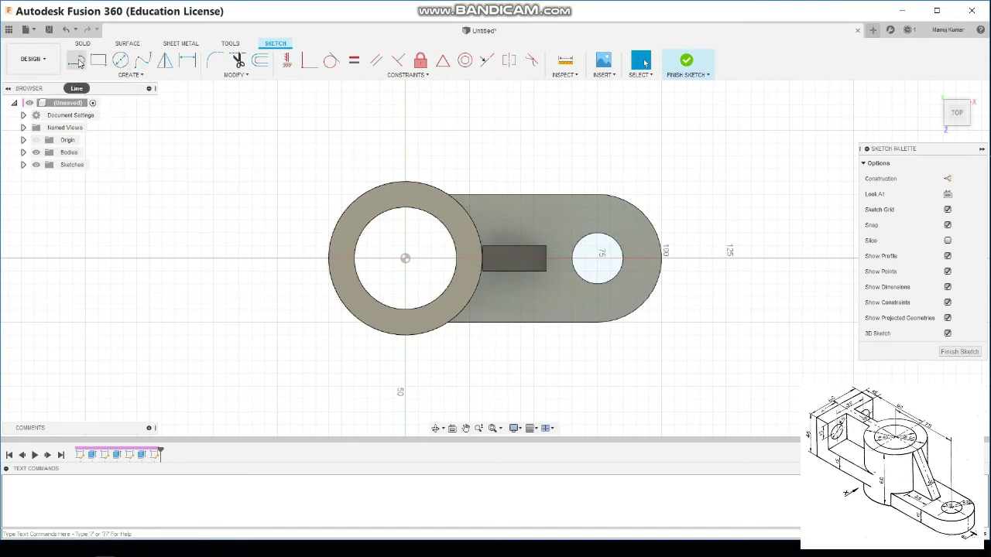
click(953, 180)
click(184, 152)
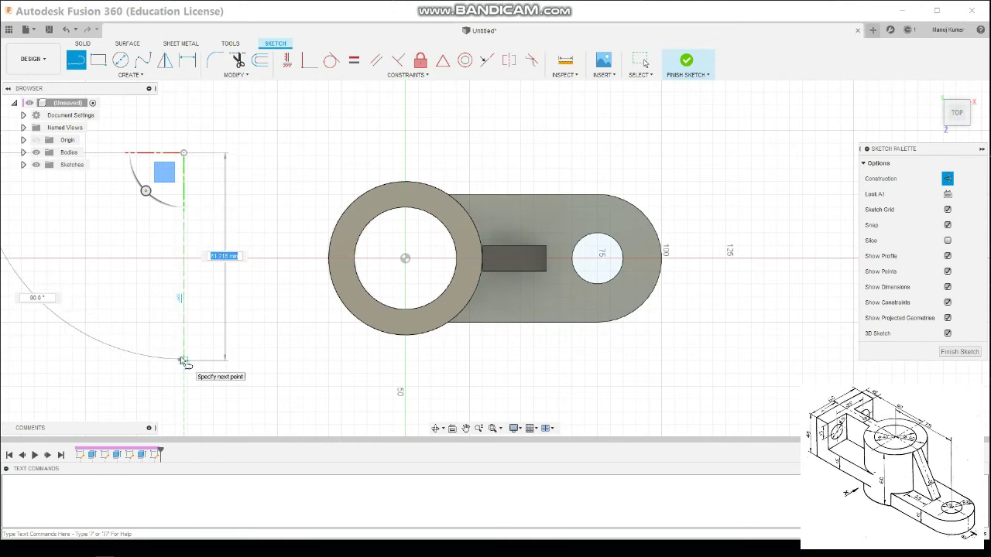
click(183, 360)
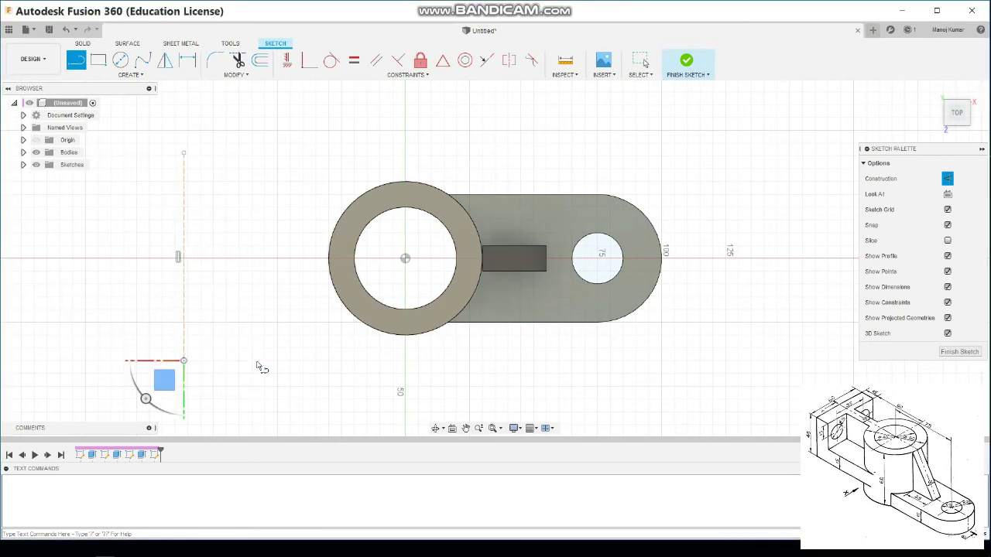
click(184, 152)
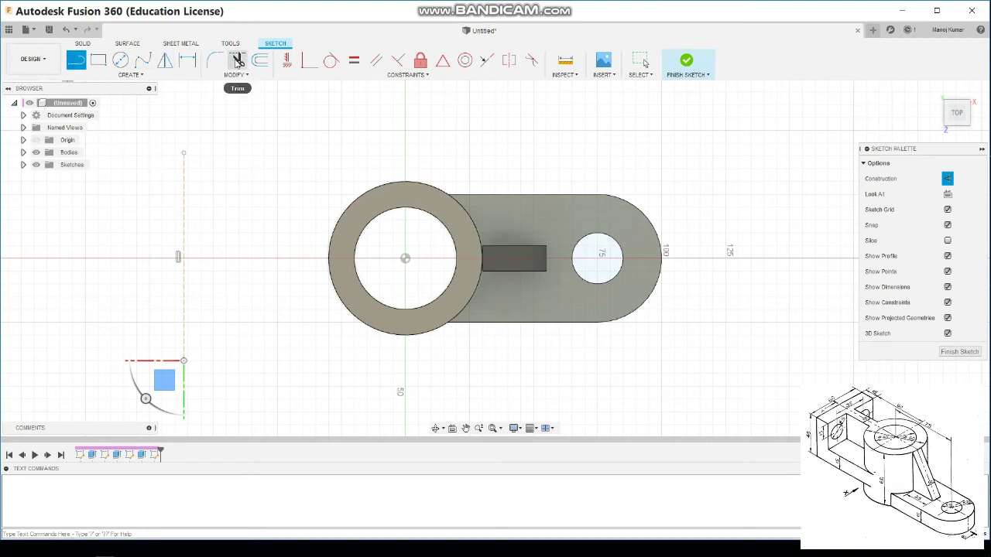
Dimension the construction line 60 mm from the boss centre.
click(143, 75)
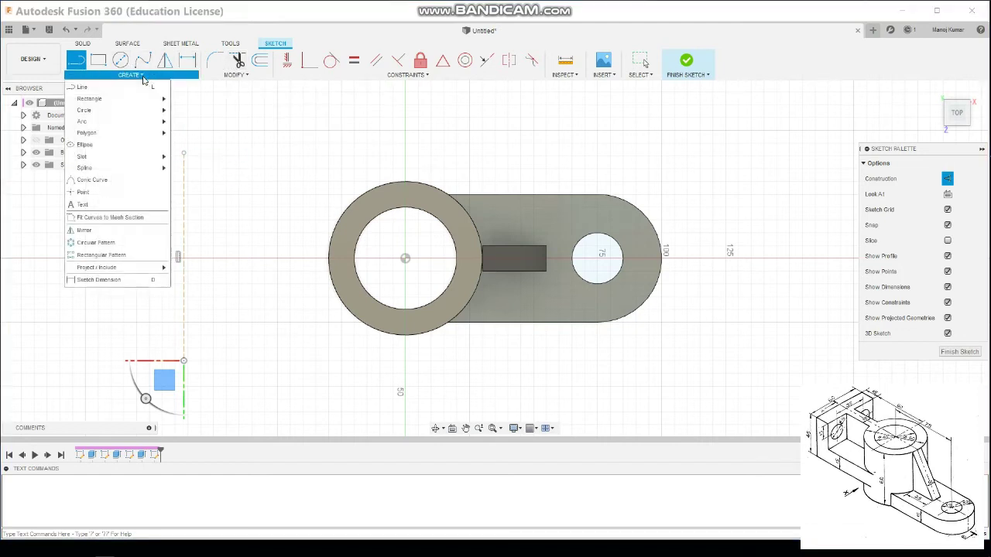
click(100, 268)
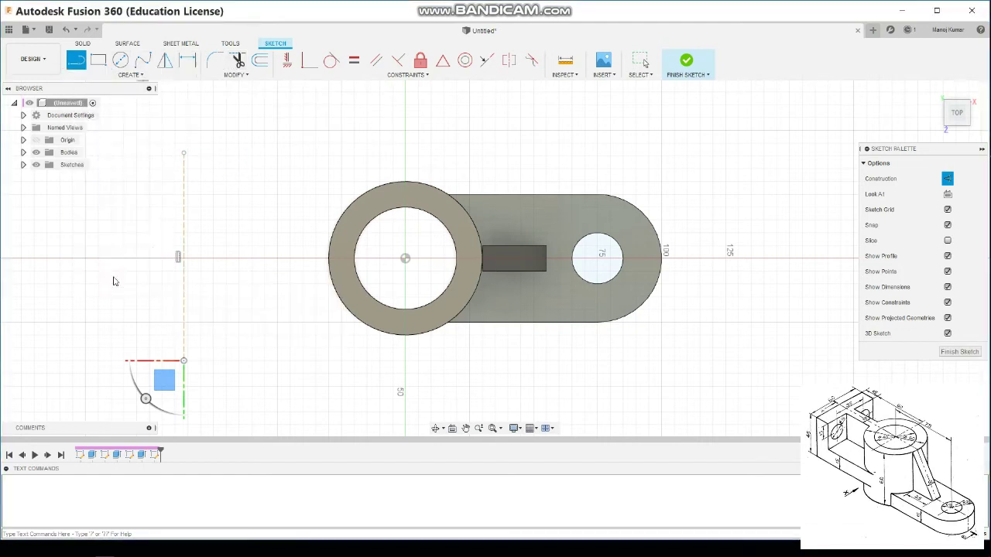
click(184, 183)
click(405, 258)
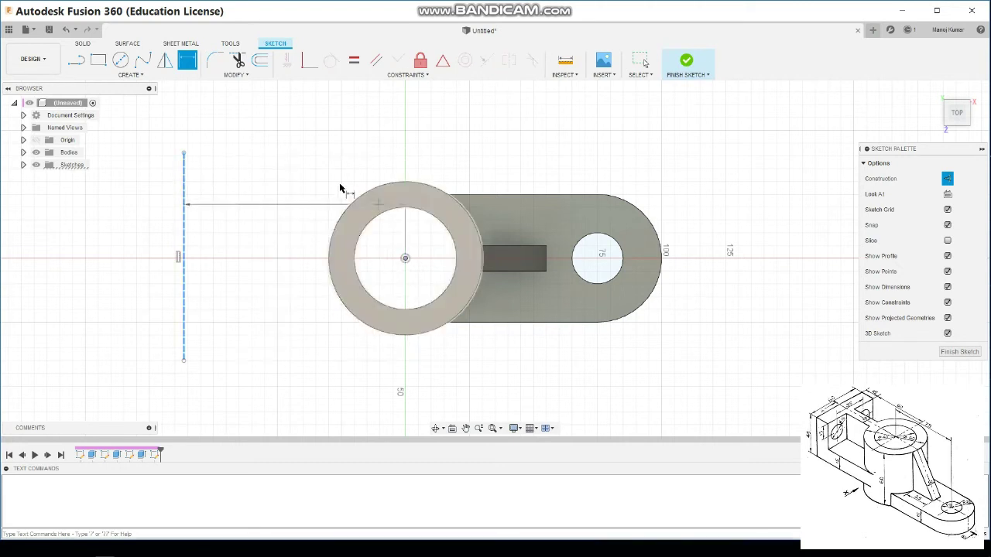
click(312, 145)
text(80)
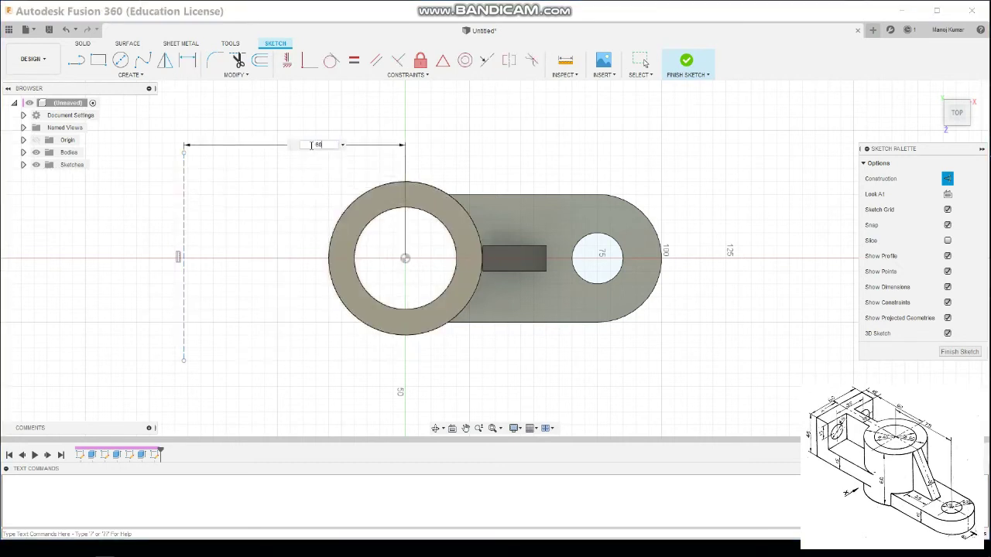
key(Return)
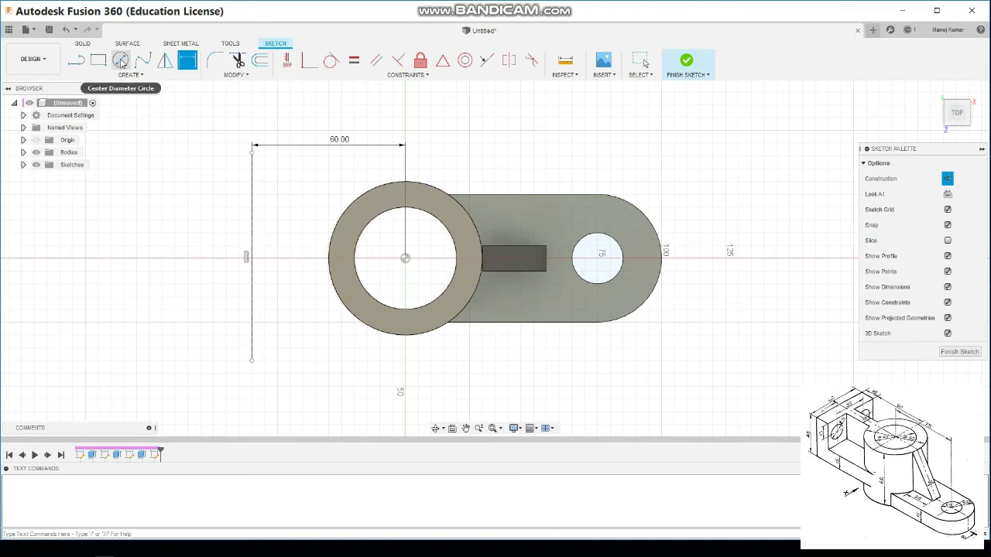
click(76, 60)
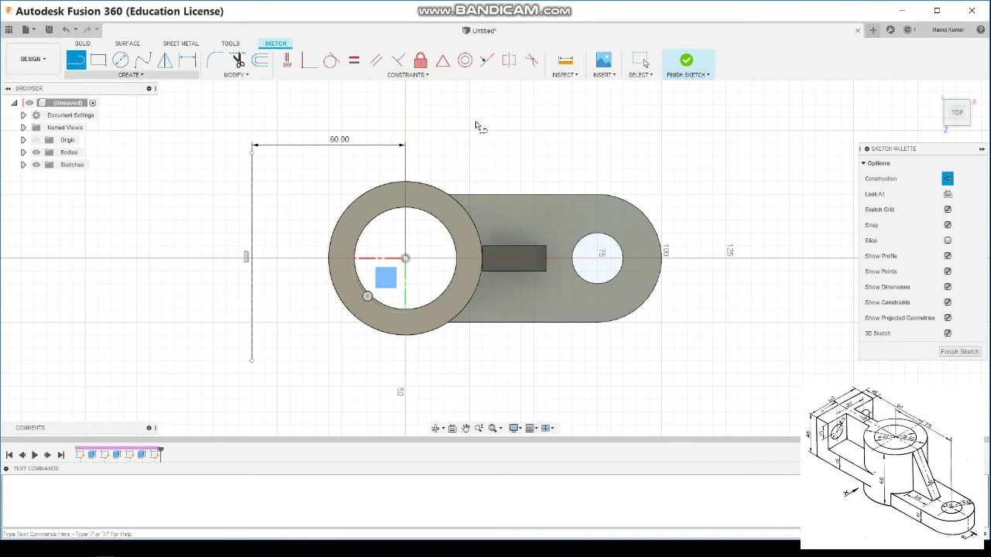
click(405, 257)
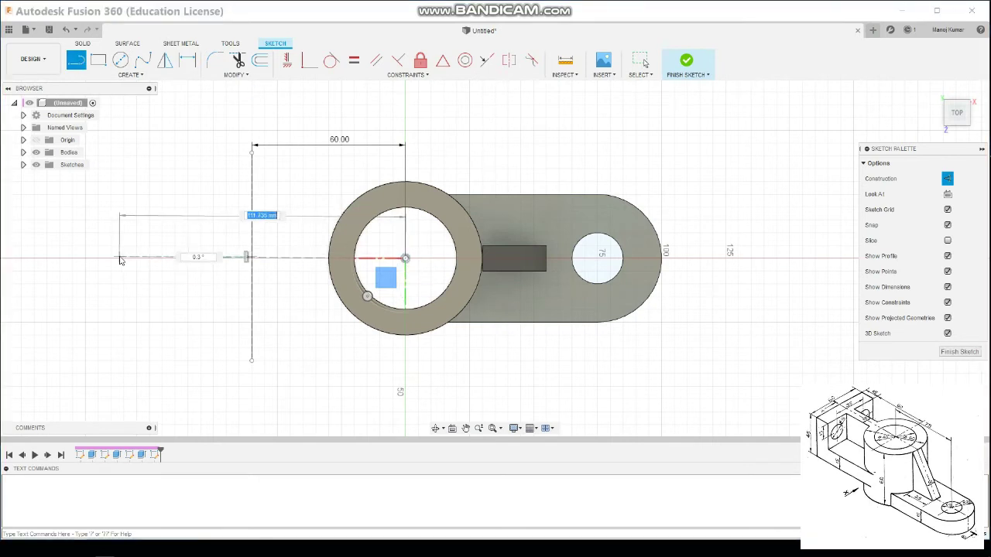
Draw a leftward line from the ring centre, then a vertical construction centreline through it.
click(120, 259)
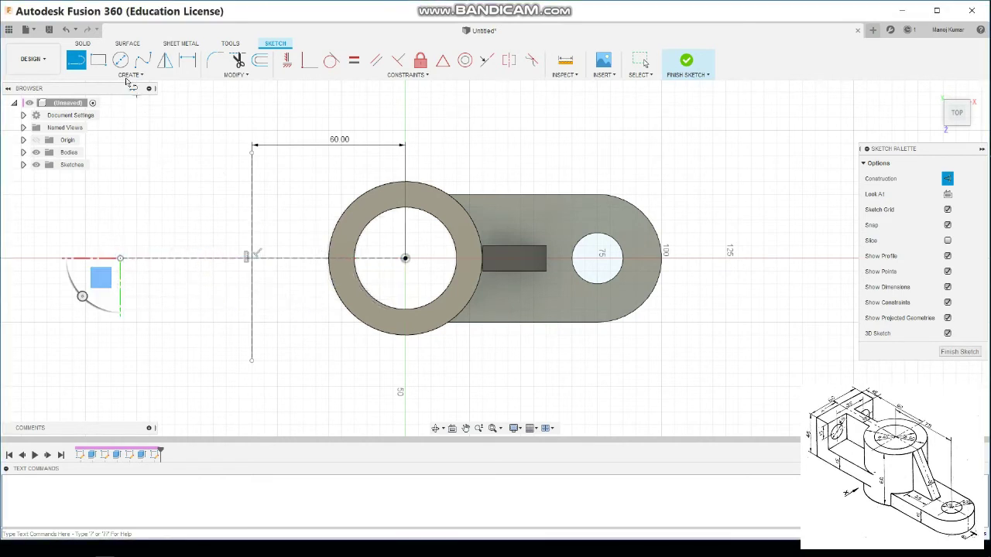
click(952, 183)
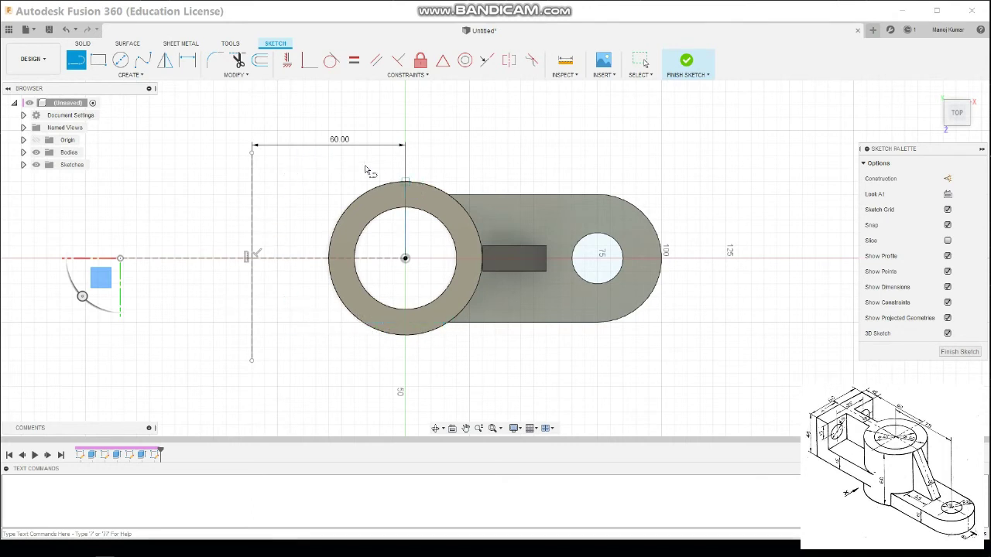
click(946, 178)
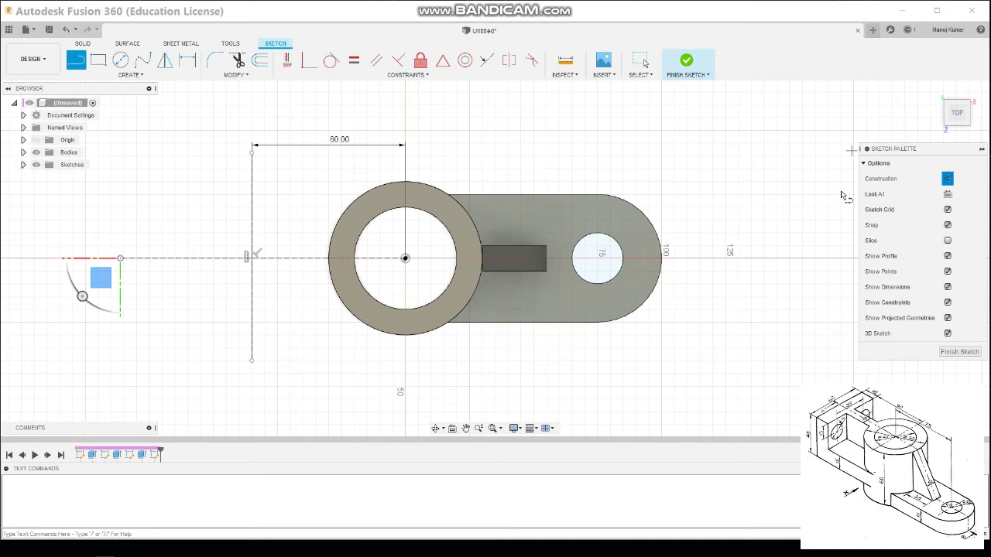
click(405, 361)
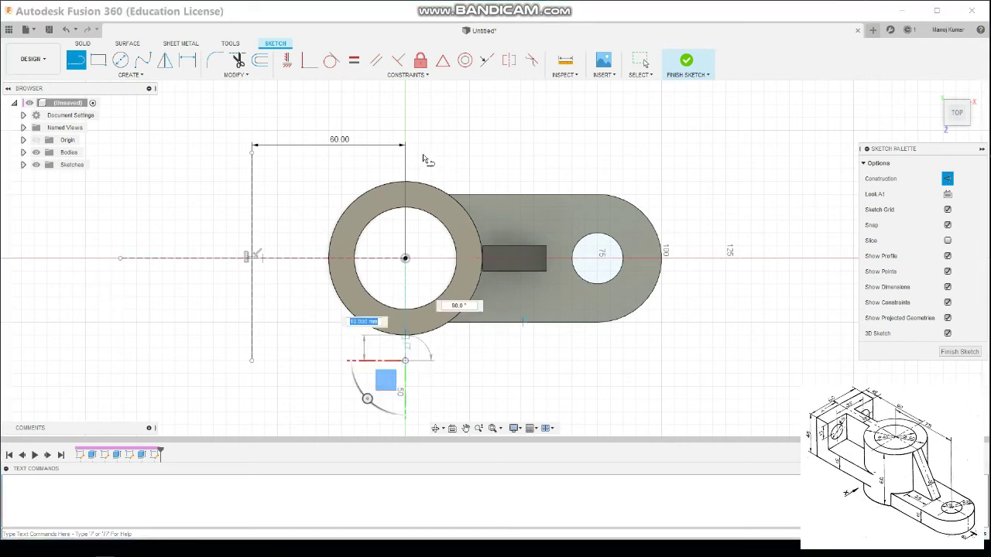
click(405, 105)
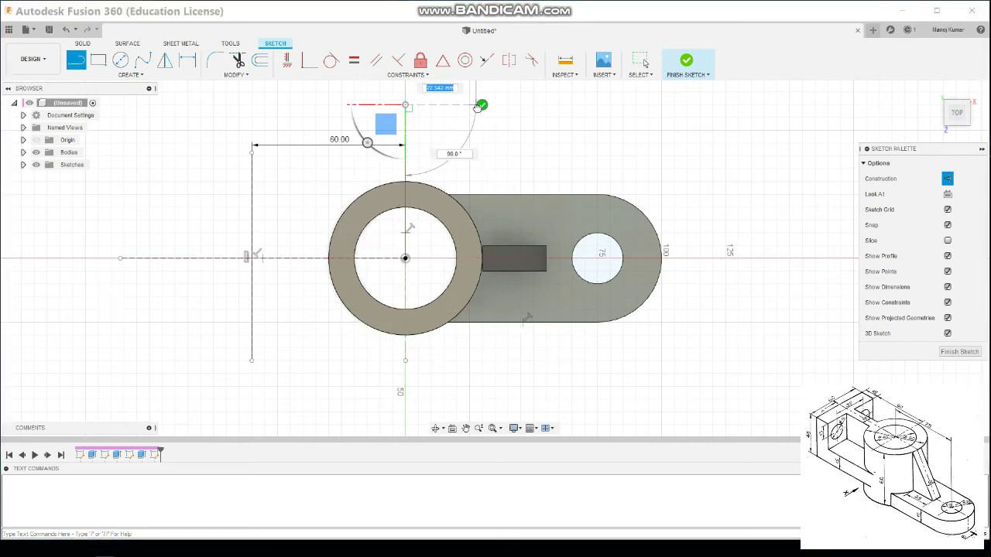
key(Escape)
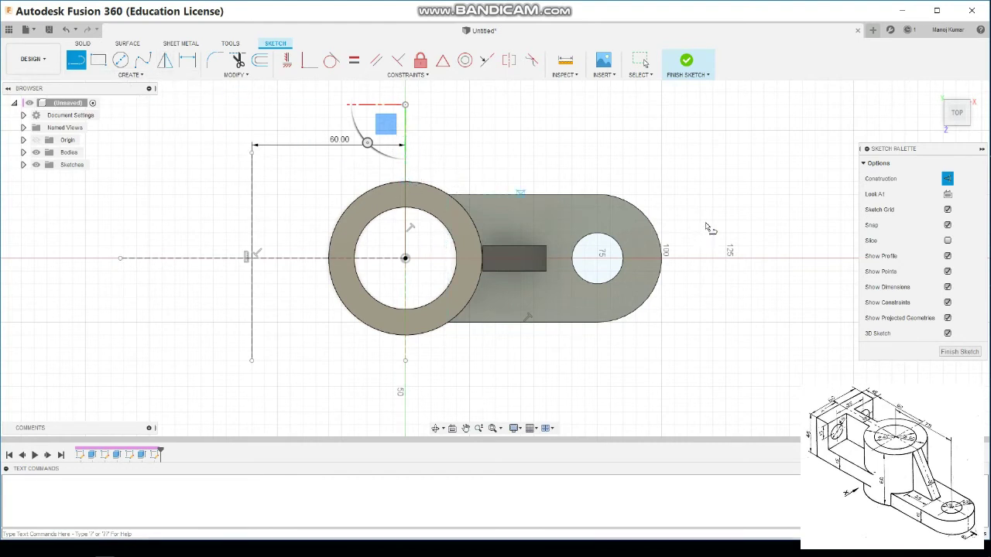
click(948, 178)
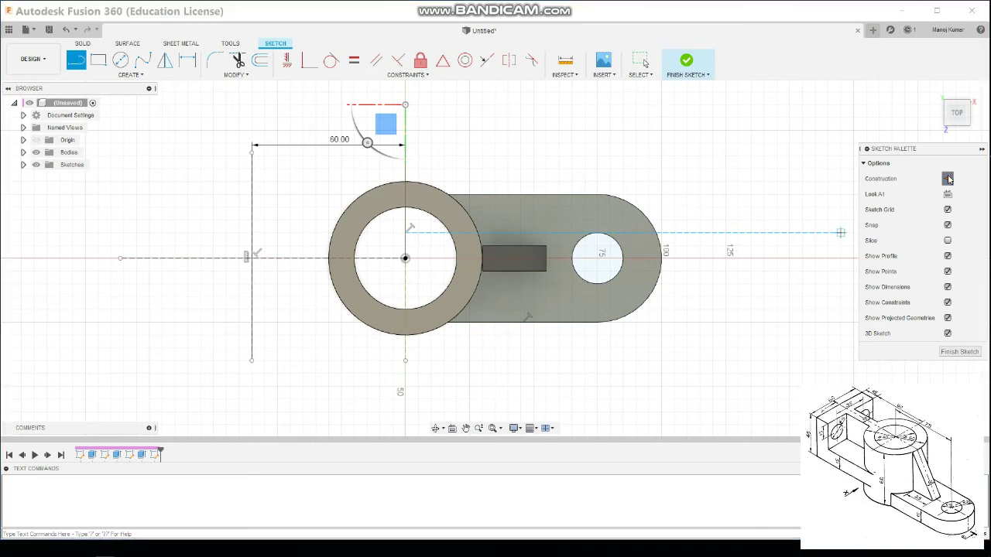
Draw a 75 mm horizontal line leftward from the ring's bottom.
click(405, 336)
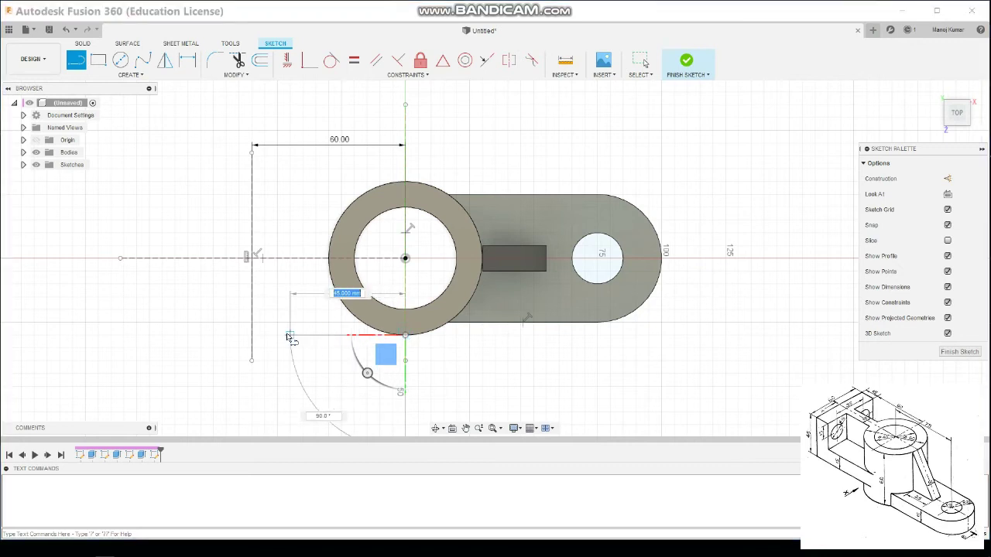
text(6)
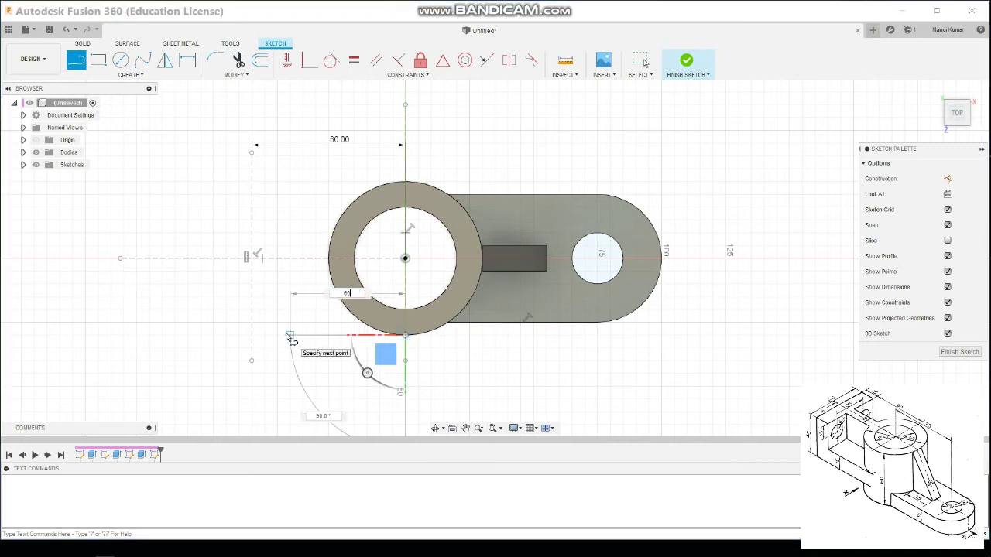
text(0)
key(Tab)
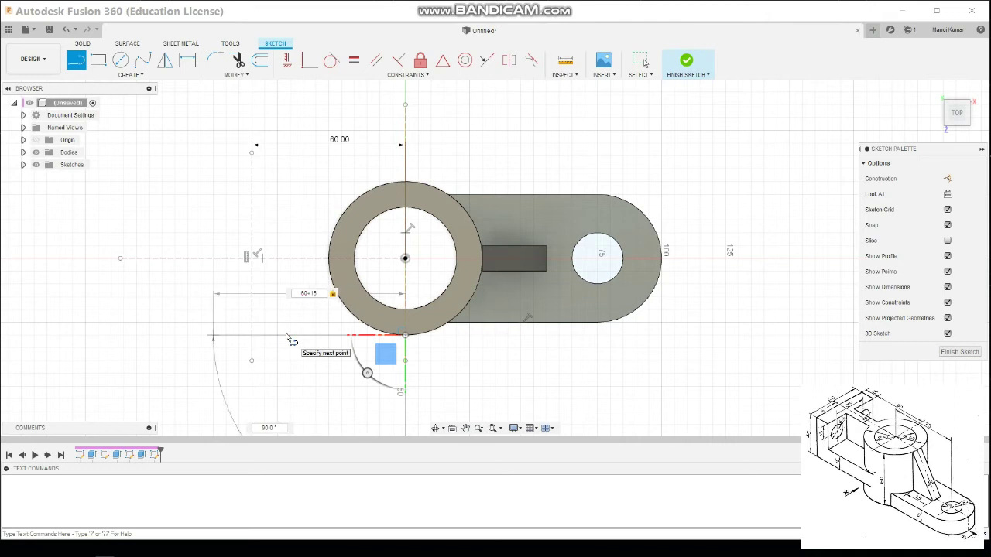
key(Return)
key(Escape)
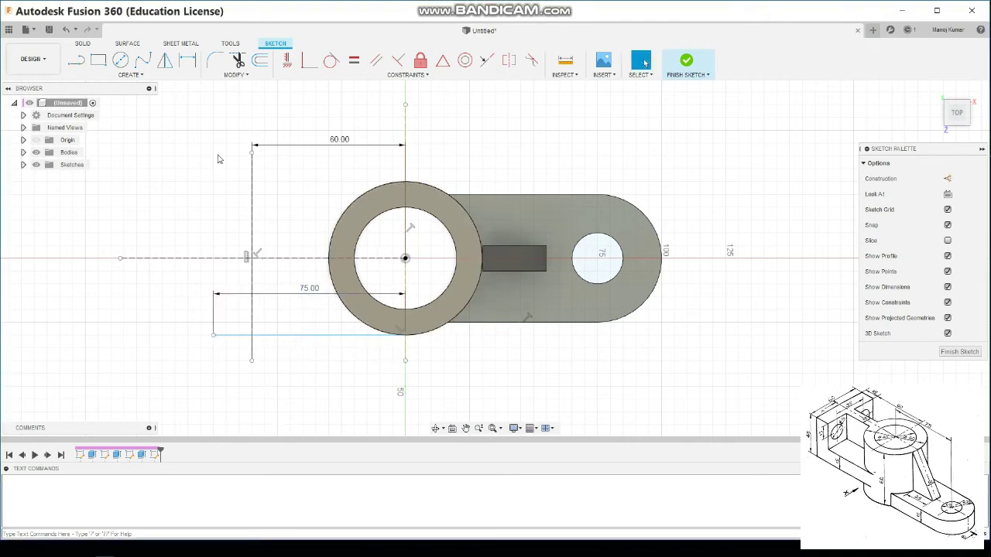
Add a 60 mm vertical edge and a top edge running back to the ring's top.
click(76, 60)
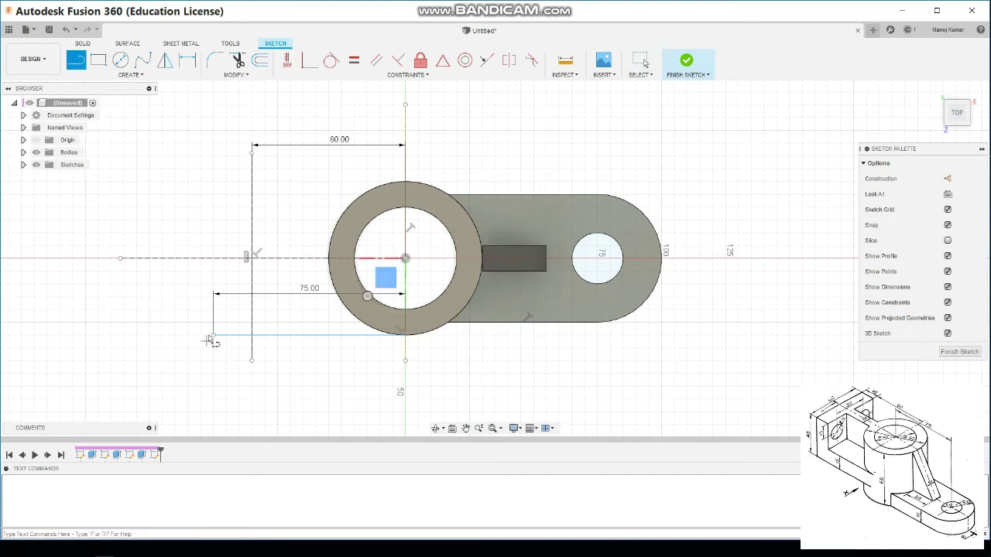
click(214, 336)
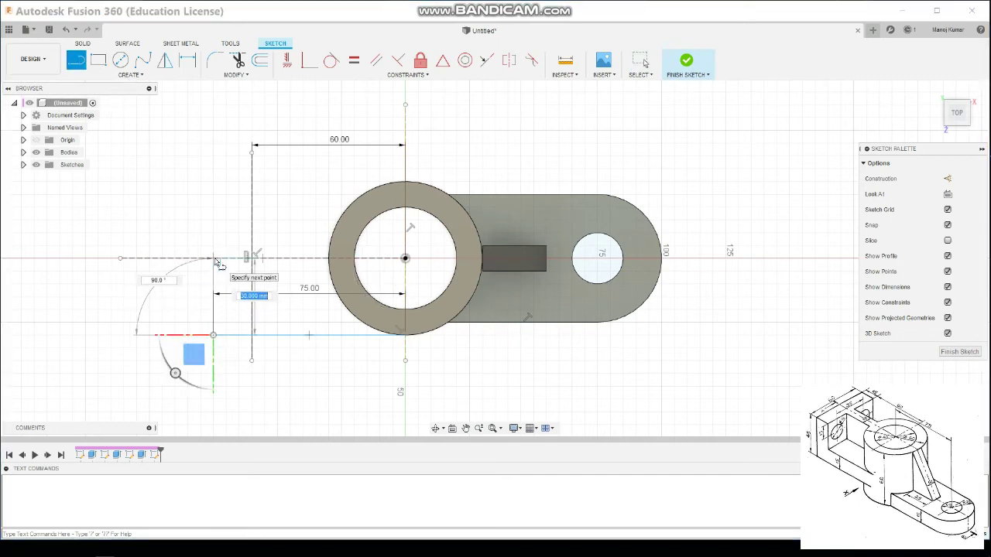
text(60)
key(Return)
key(Escape)
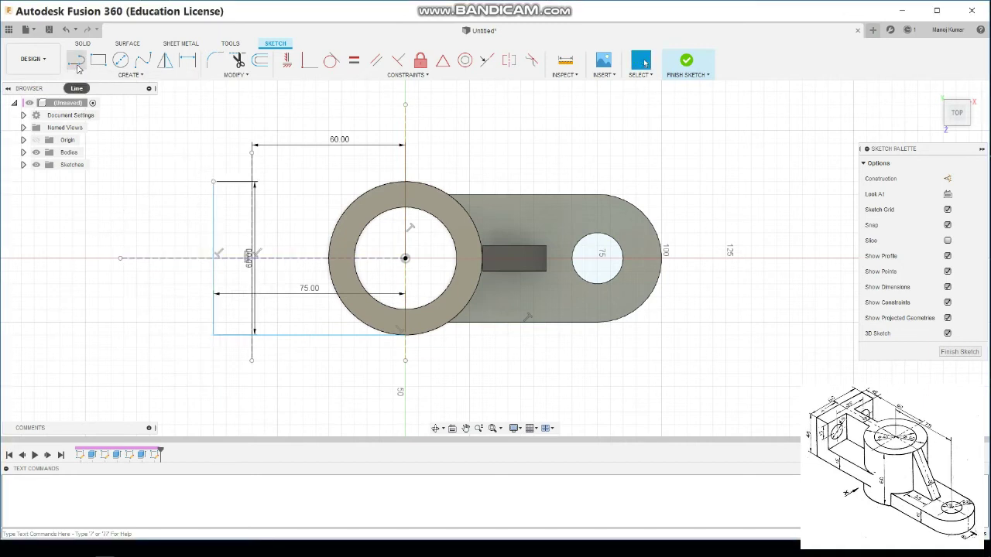
right_click(181, 147)
click(183, 125)
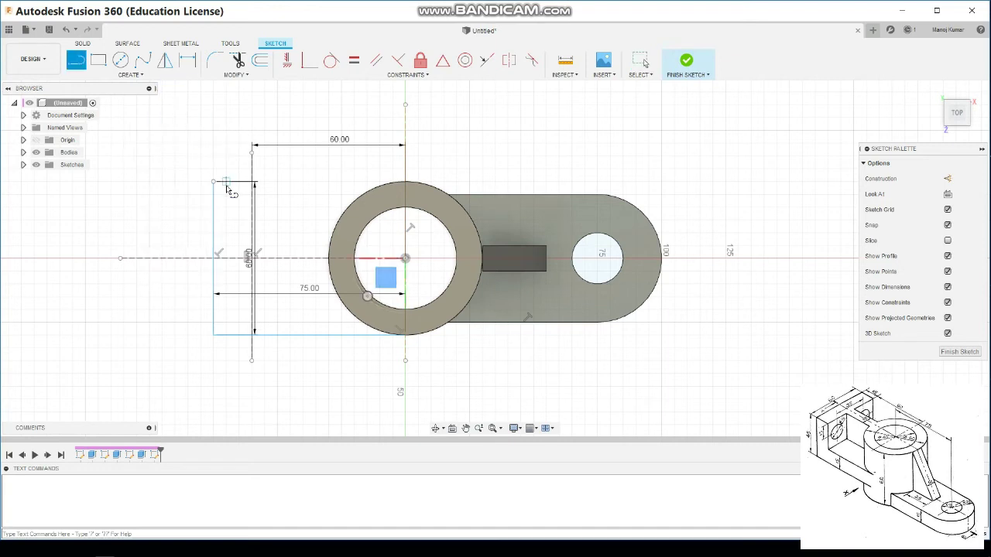
mouse_move(213, 182)
mouse_down()
mouse_move(410, 188)
mouse_move(405, 182)
mouse_up()
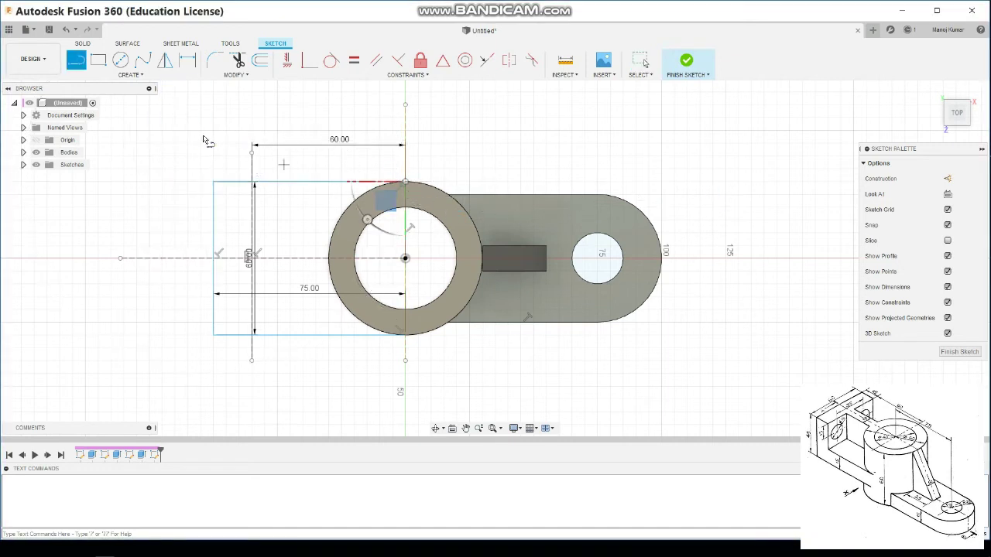
click(120, 60)
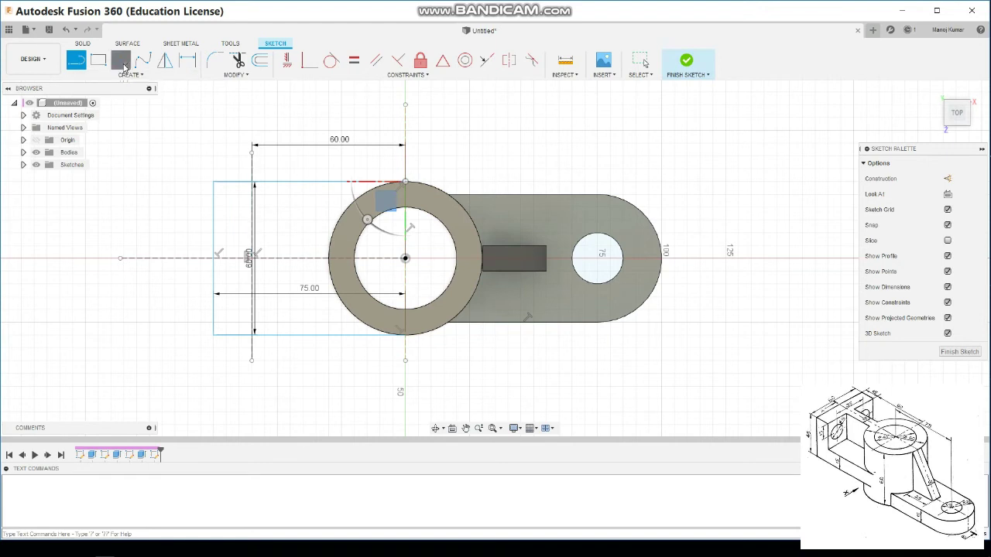
Draw a circle on the ring's outer edge and trim away its right-hand arc.
click(405, 258)
click(402, 183)
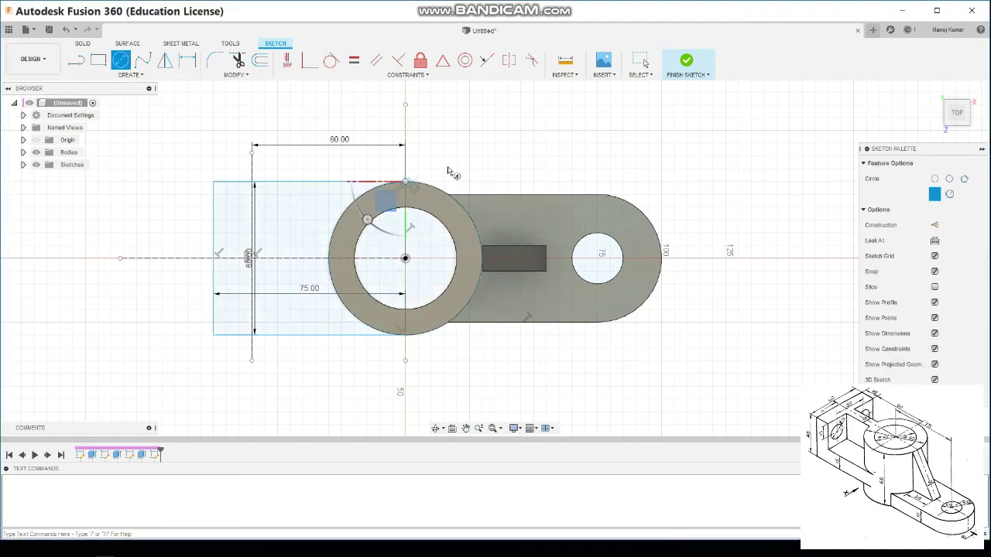
click(240, 67)
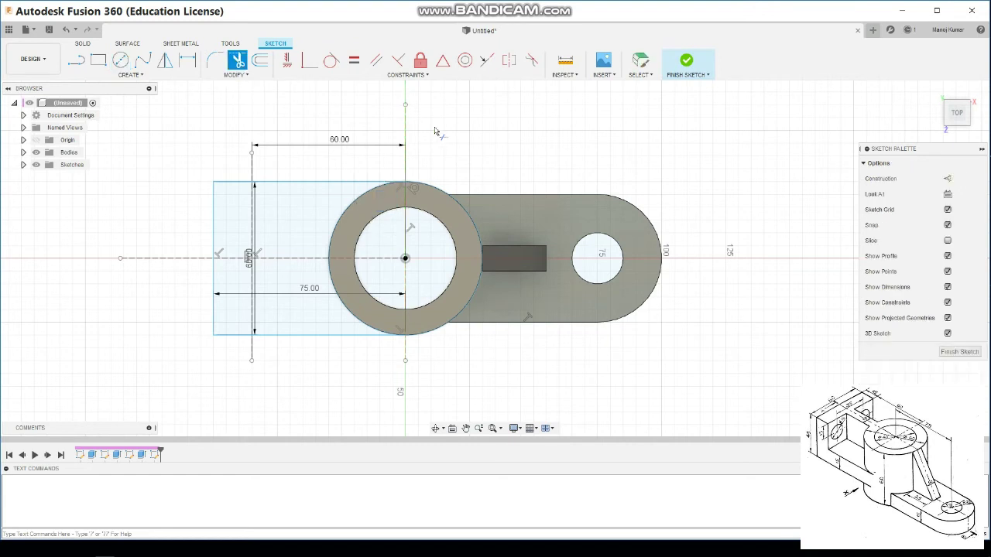
click(450, 200)
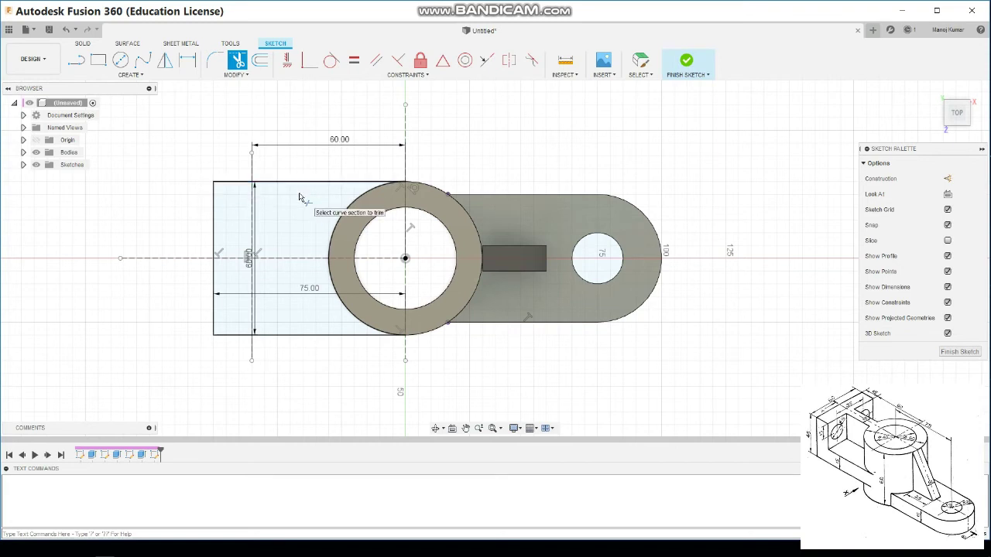
Finish the sketch and extrude the outline 15 mm, joined to the boss.
click(686, 62)
click(936, 90)
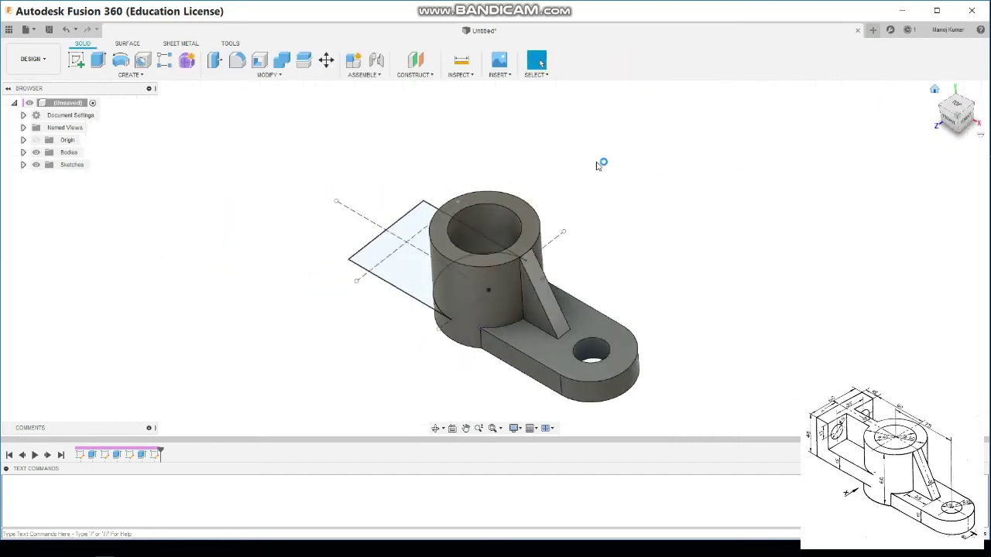
click(98, 60)
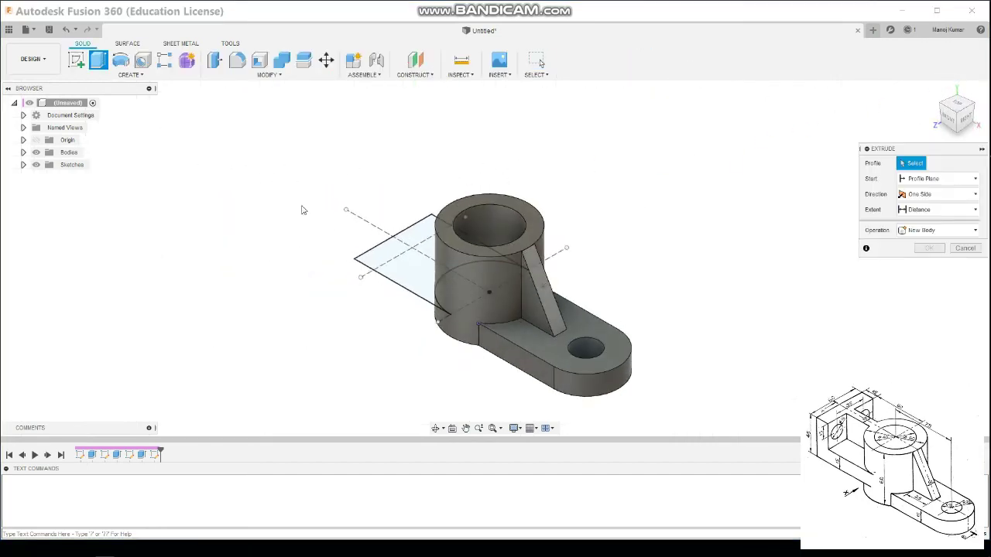
click(398, 281)
text(15)
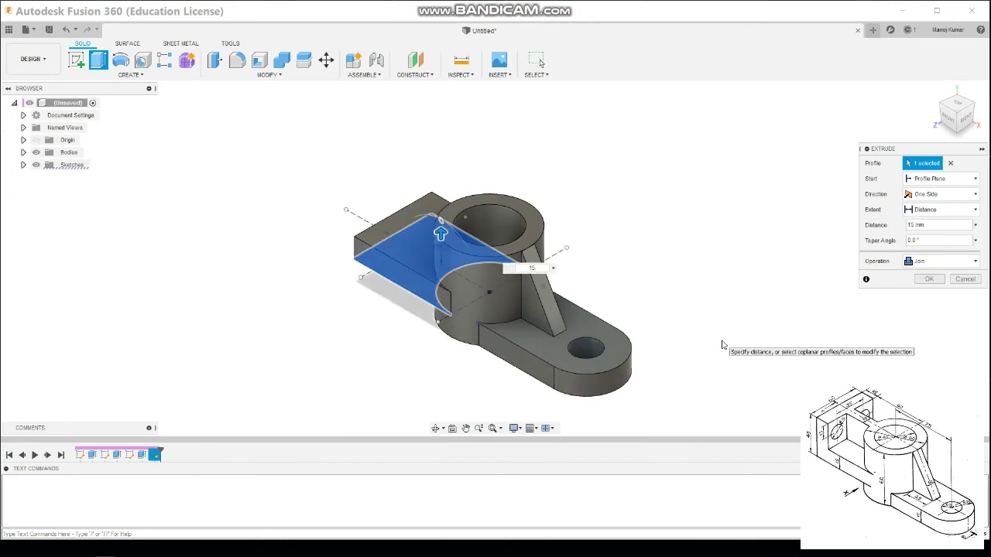
key(Return)
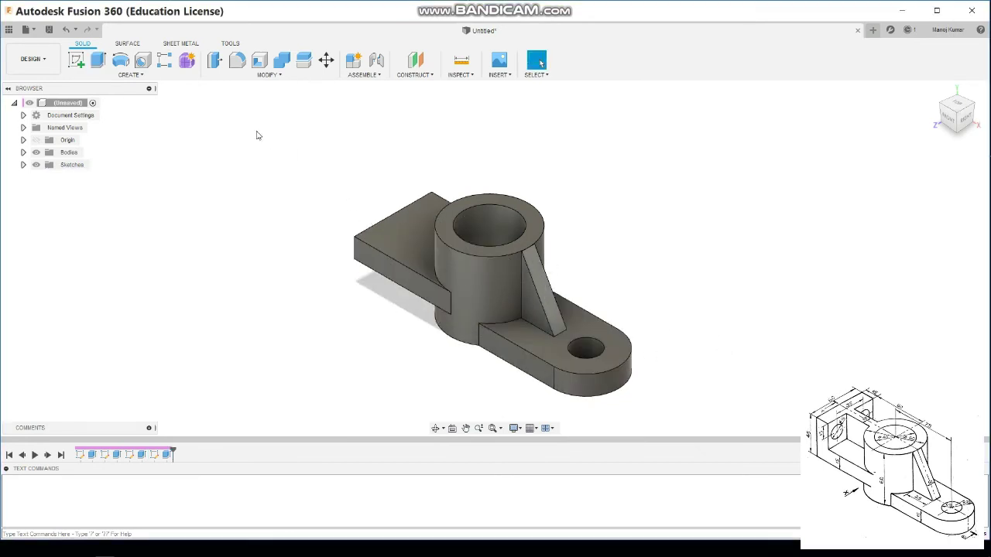
In a new top-view sketch on the plate, draw a 15 mm-deep rectangle across its outer end.
click(76, 60)
click(357, 212)
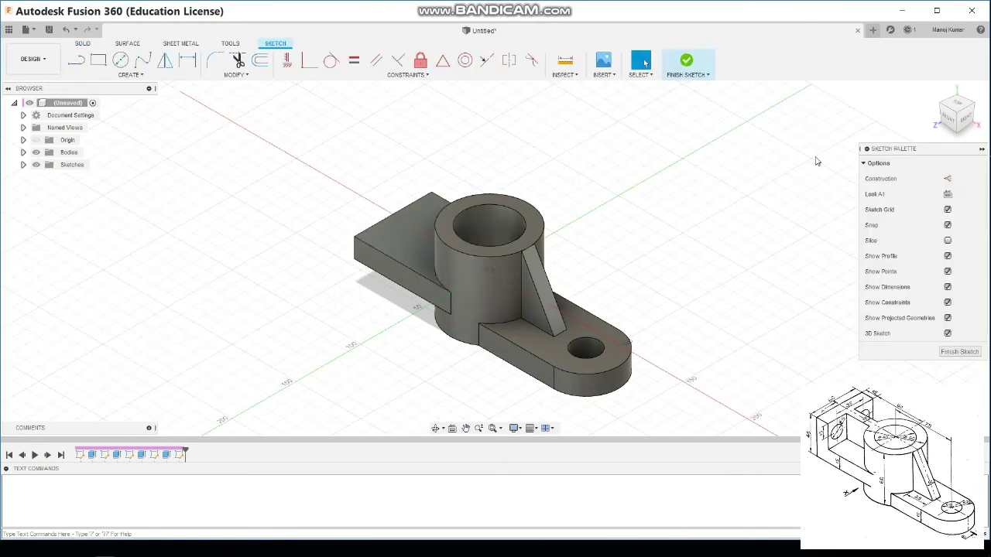
click(958, 105)
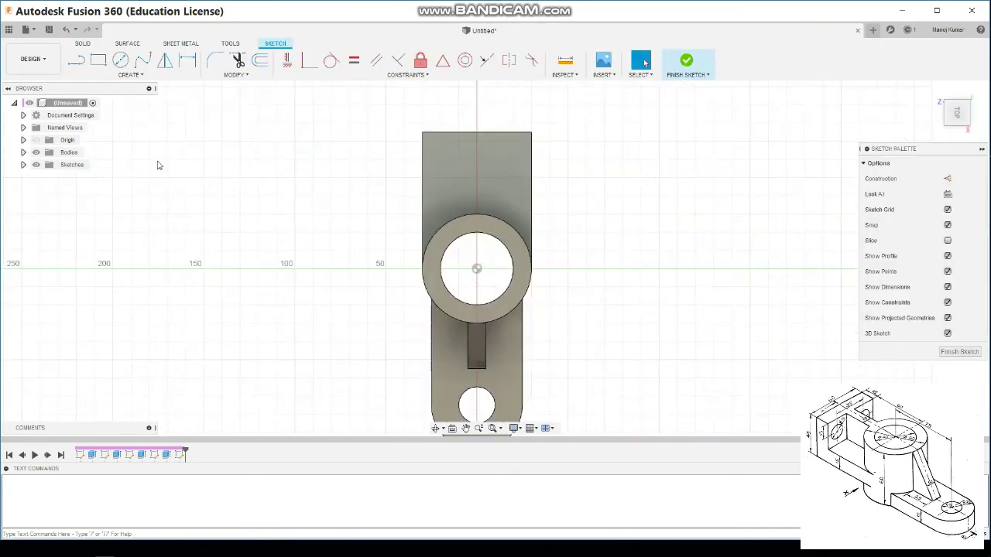
click(97, 62)
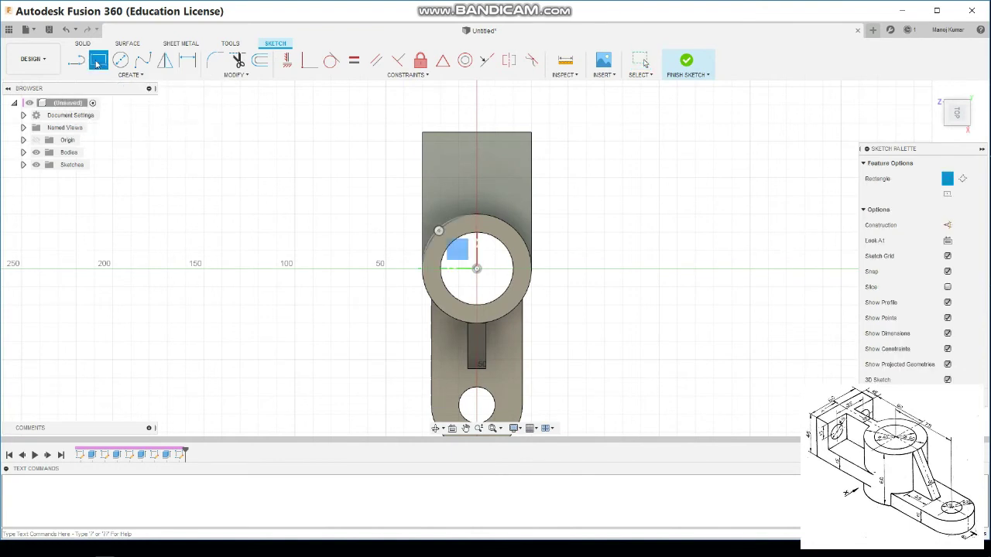
click(422, 132)
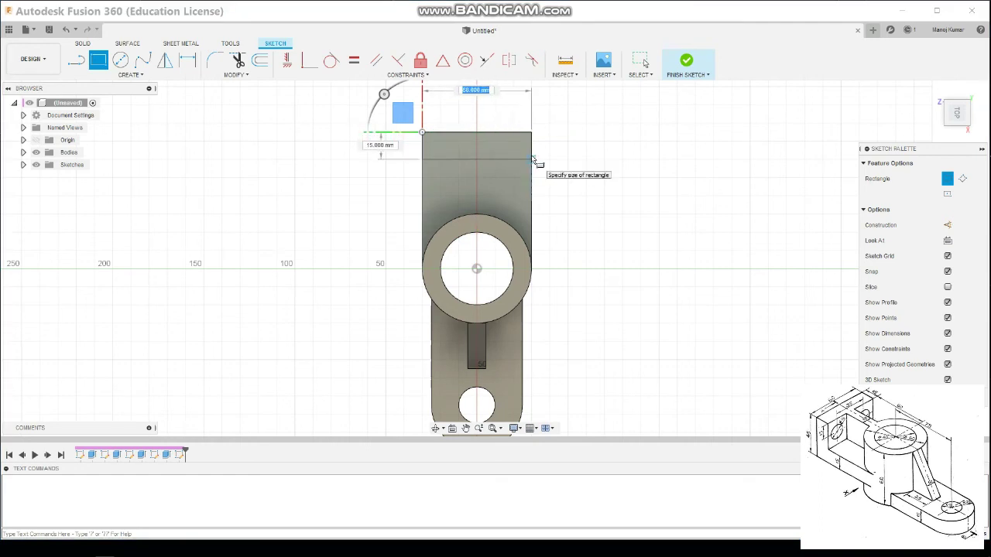
click(532, 158)
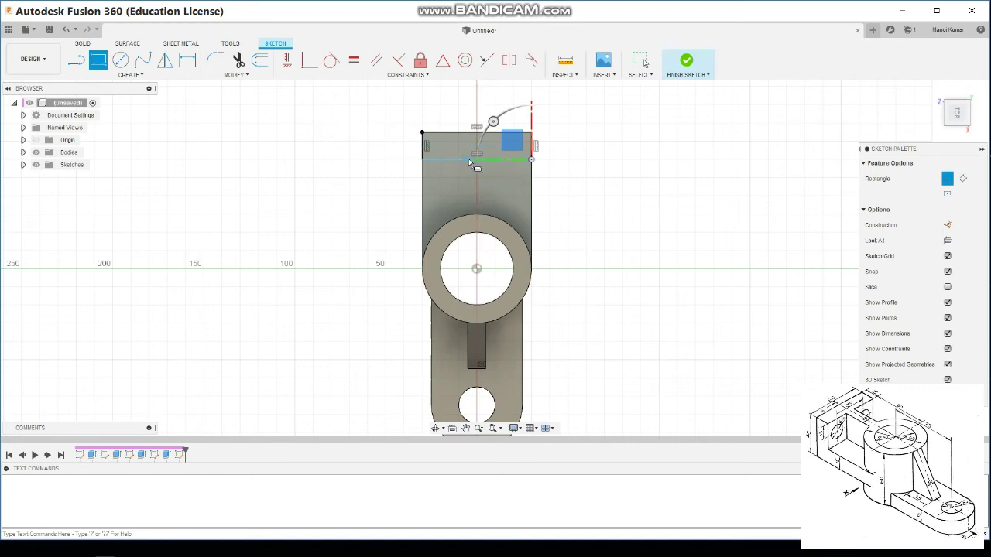
scroll(489, 177, up, 4)
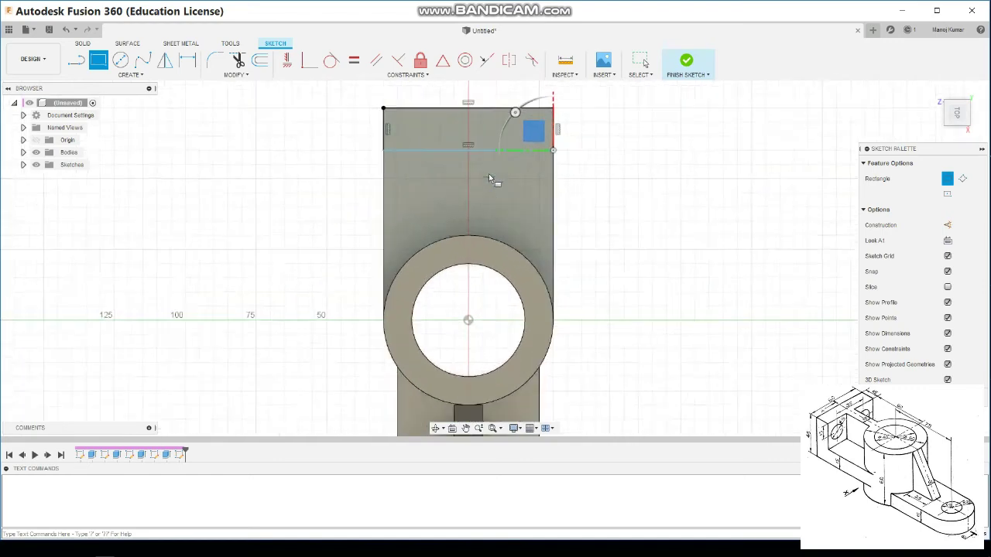
middle_drag(488, 174, 487, 198)
scroll(489, 200, up, 2)
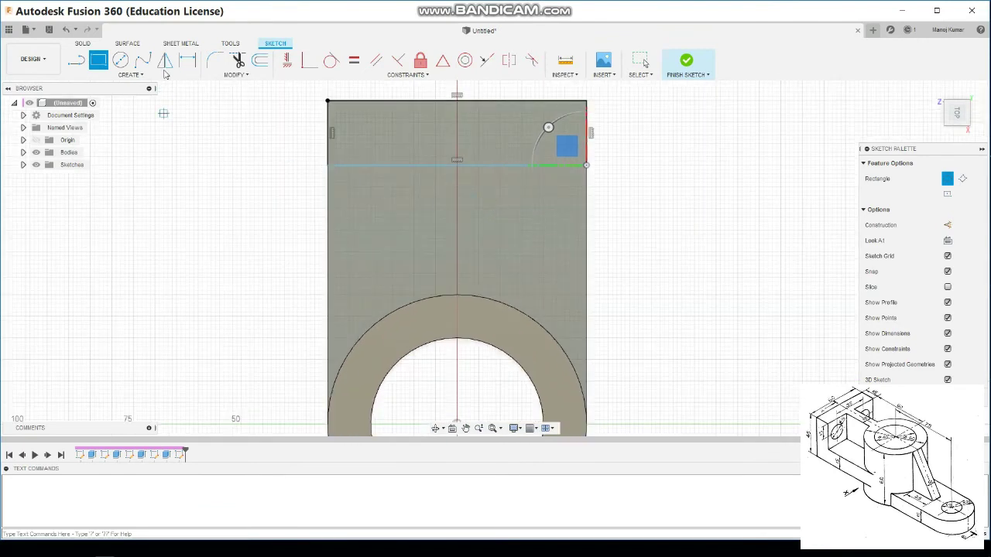
Draw a vertical line on the centre axis from the rectangle edge down to the ring.
click(76, 60)
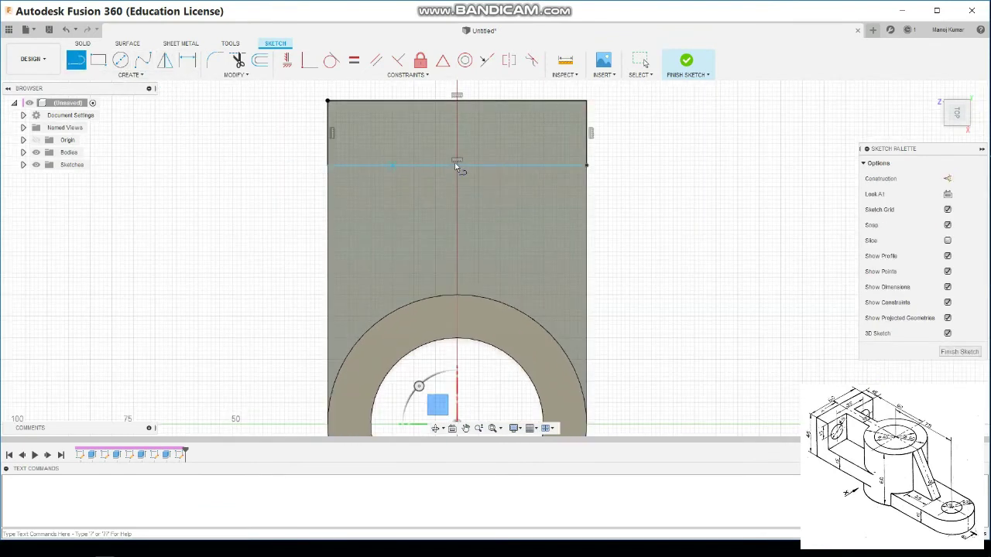
click(456, 166)
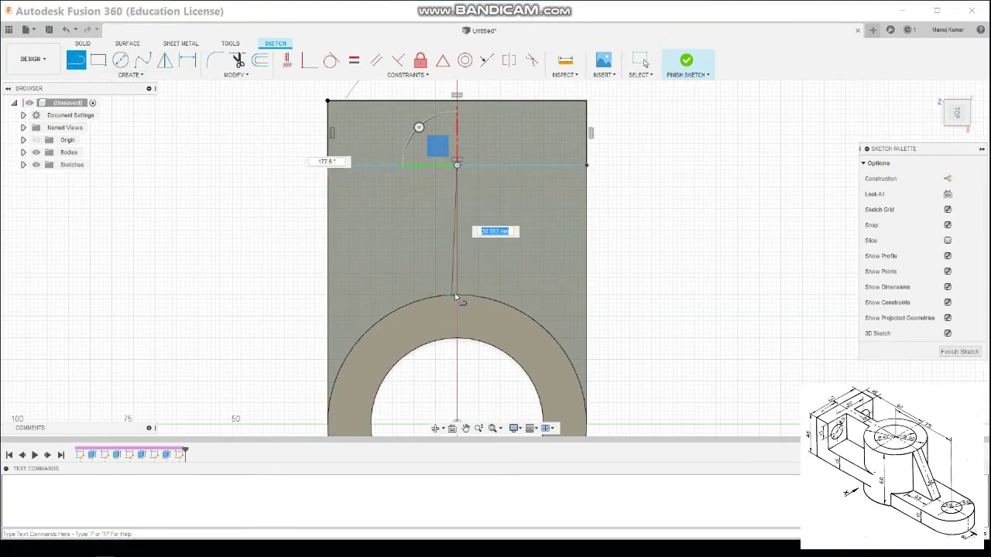
click(456, 296)
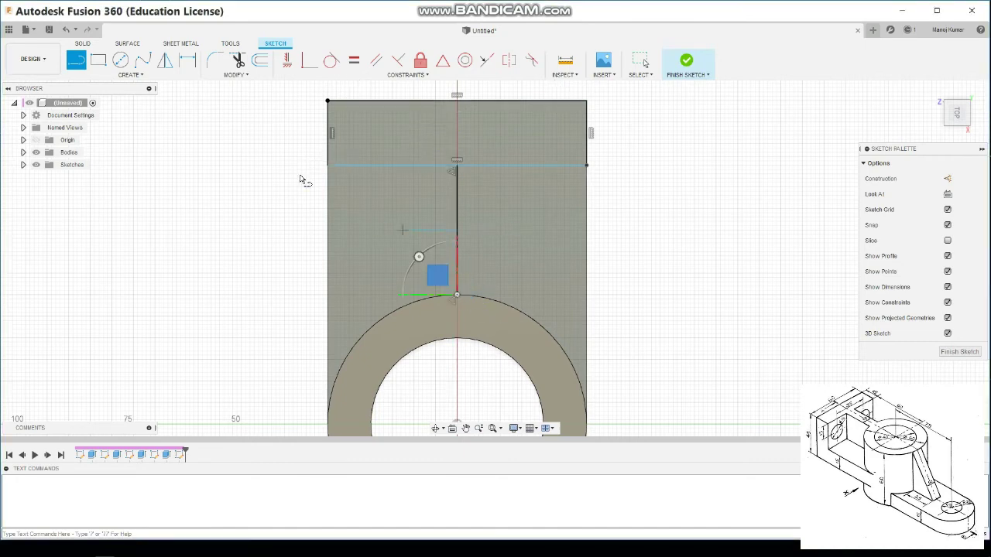
click(129, 74)
mouse_move(96, 267)
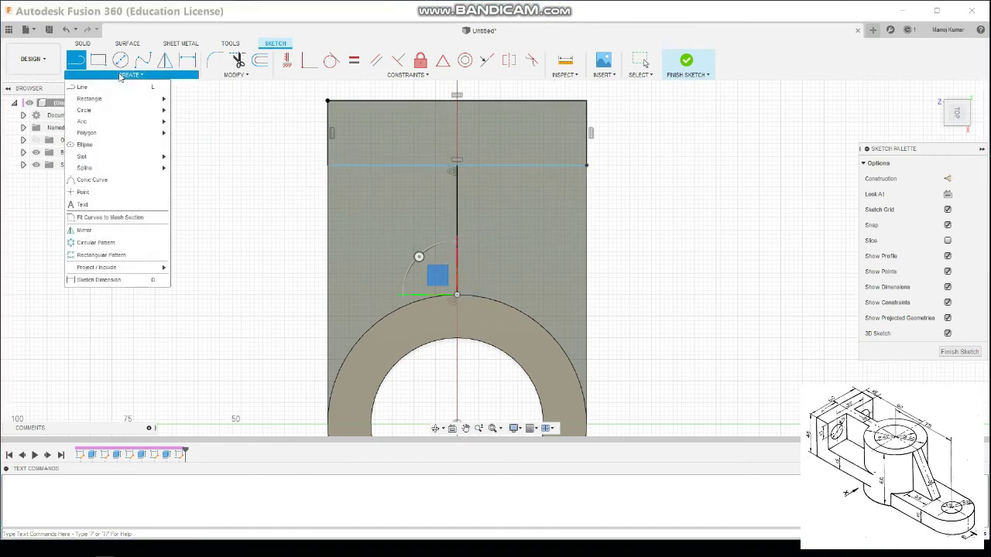
key(Escape)
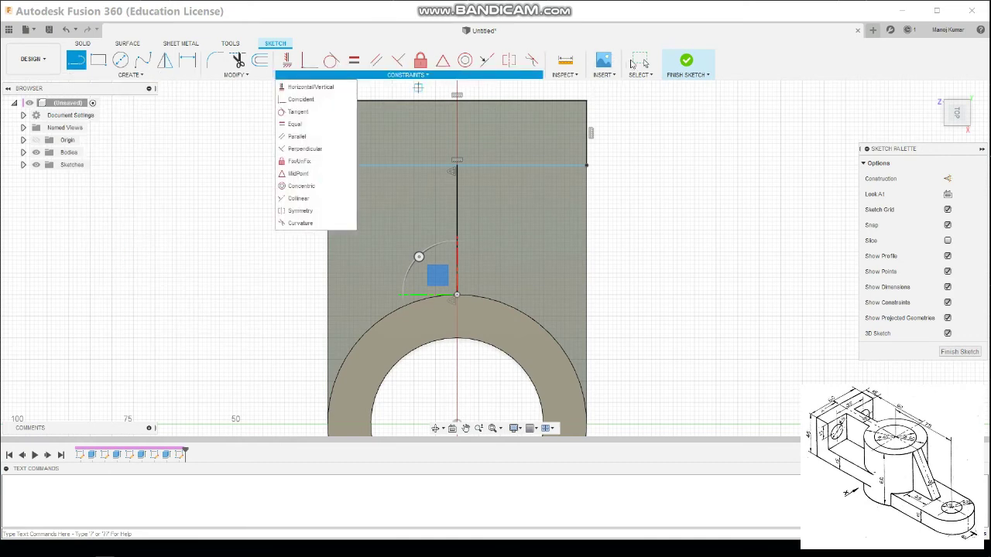
key(Escape)
Select the centre-axis vertical line and get ready to trim it.
click(456, 221)
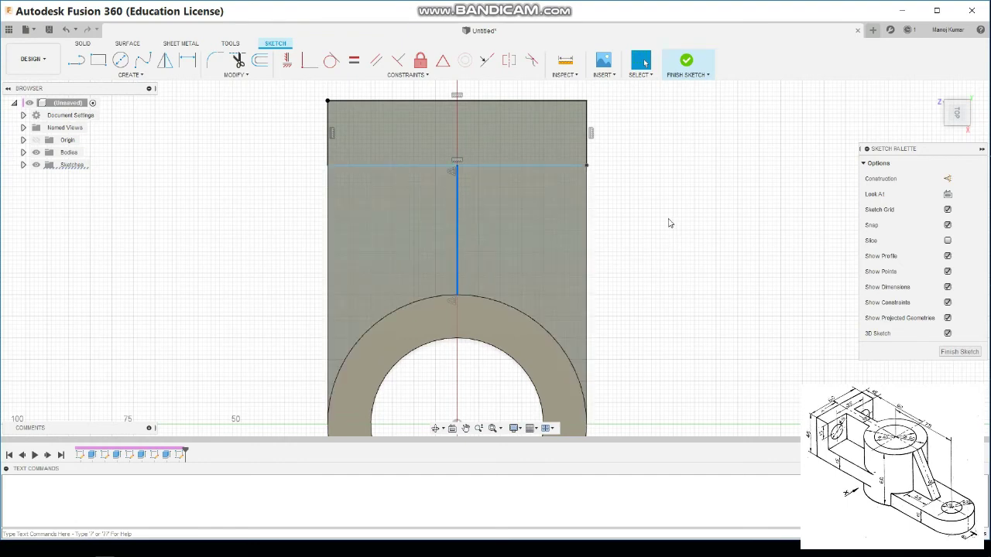
right_click(180, 456)
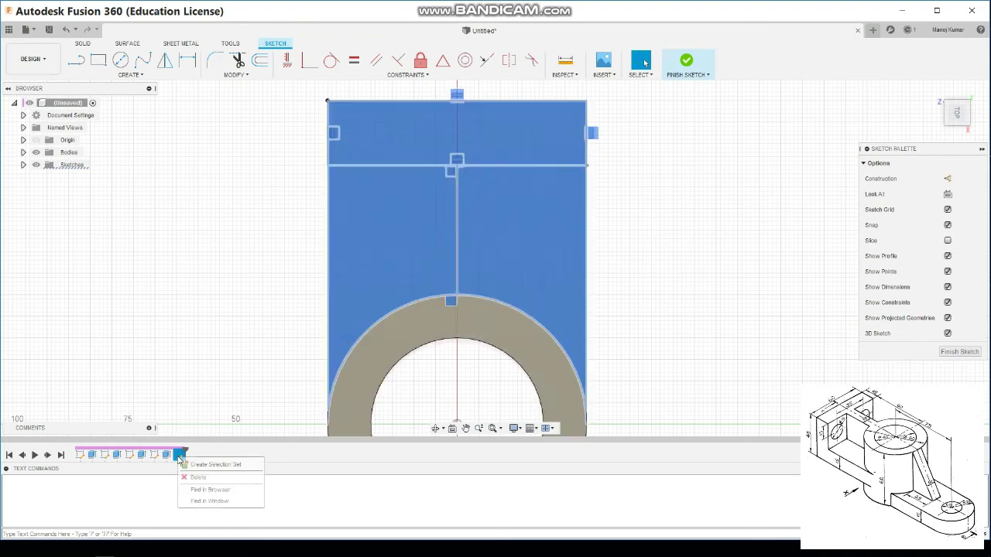
click(221, 391)
click(521, 197)
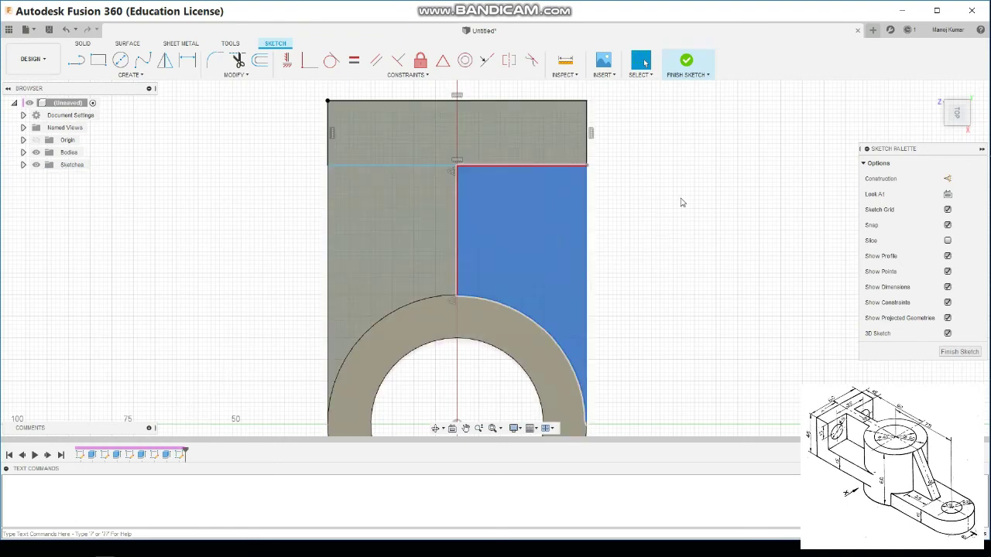
click(238, 62)
Trim away the centre-axis line and draw a vertical line from the rectangle down to the arc.
click(458, 226)
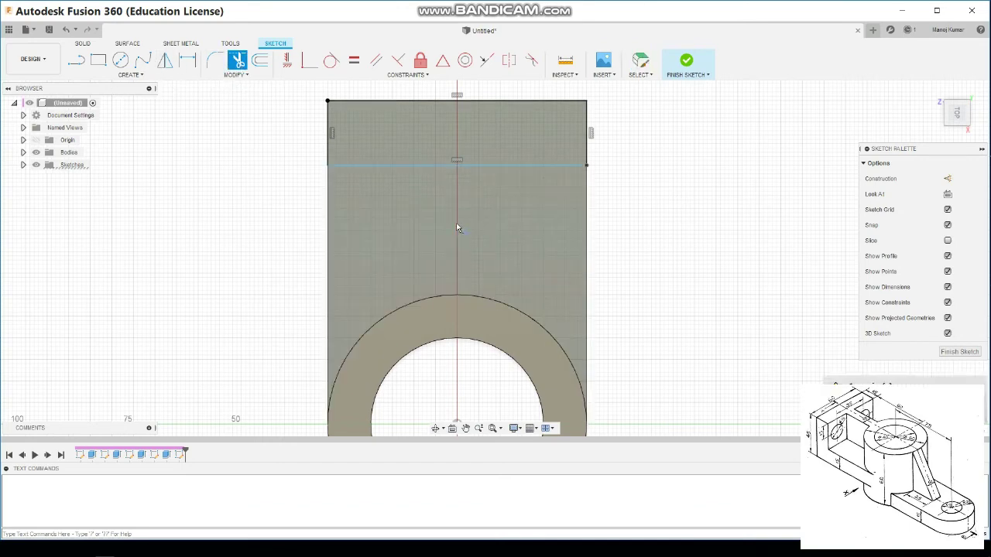
click(76, 60)
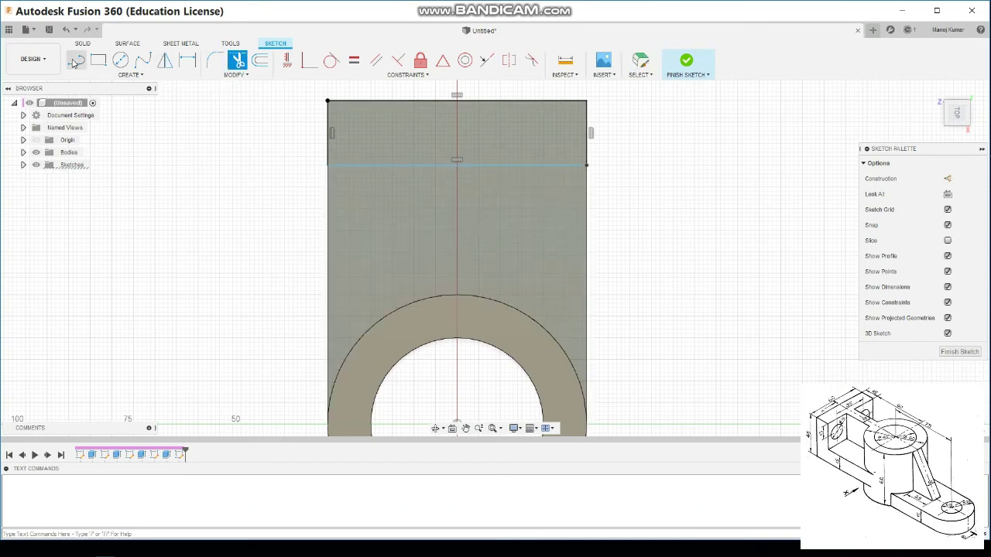
click(423, 165)
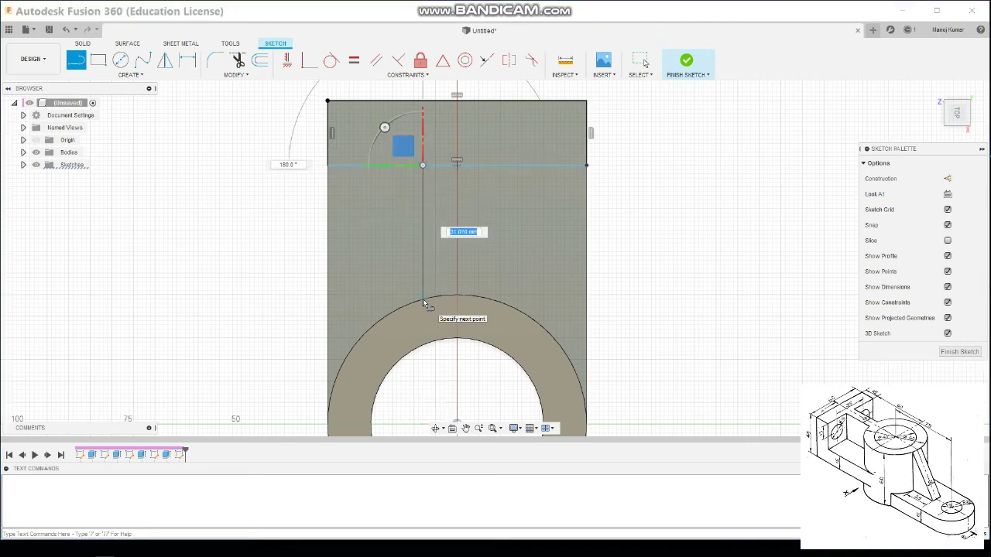
click(423, 299)
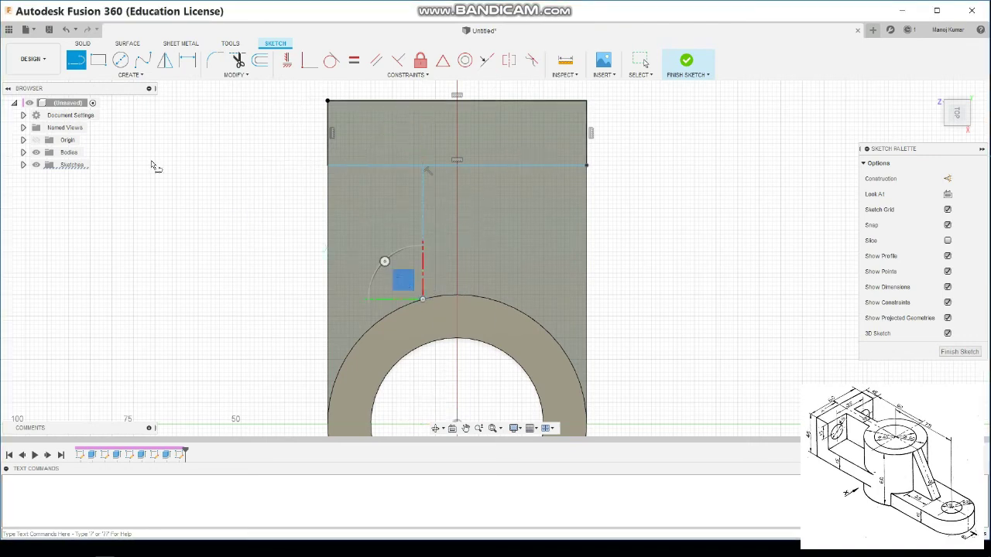
Dimension the new vertical line 5 mm from the centre.
click(130, 74)
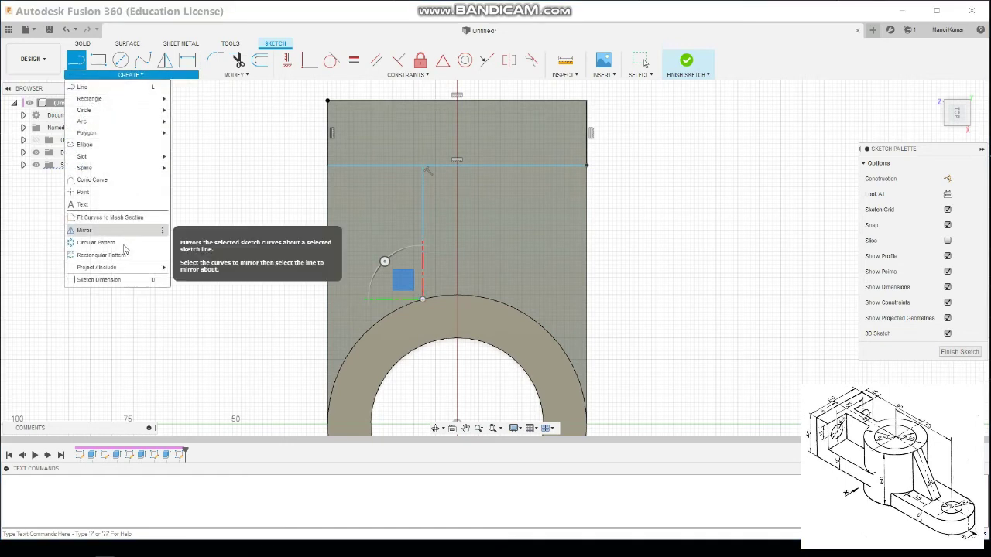
click(99, 279)
click(424, 217)
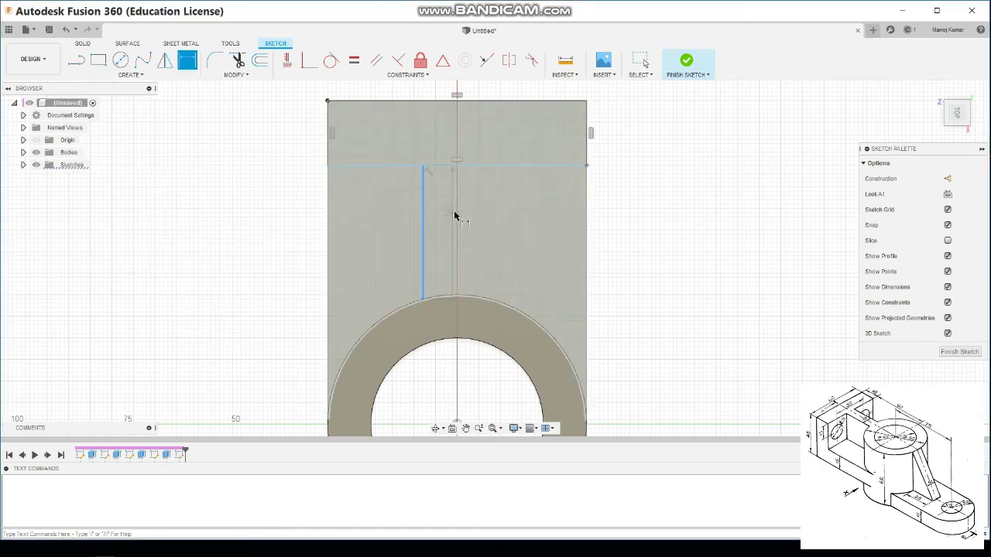
click(458, 298)
click(442, 249)
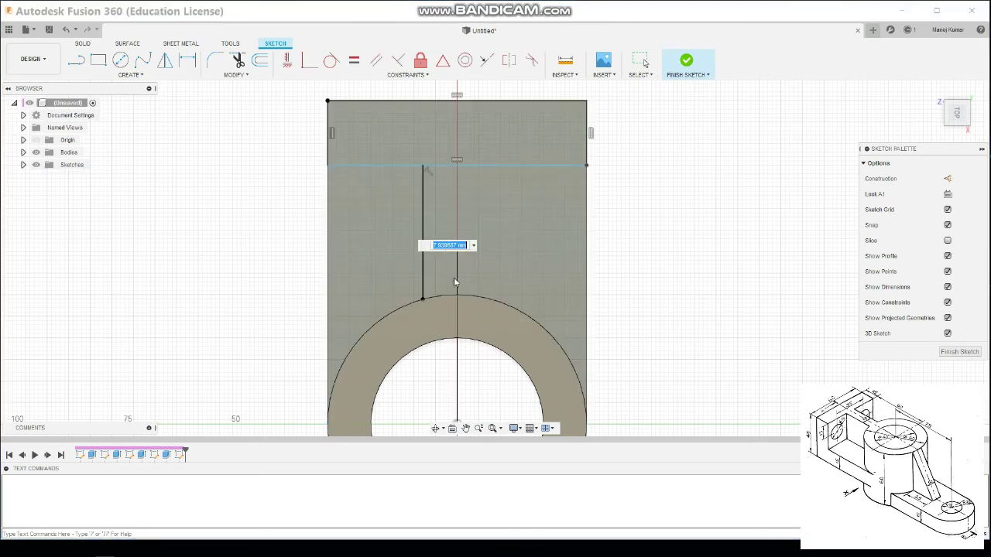
text(5)
key(Return)
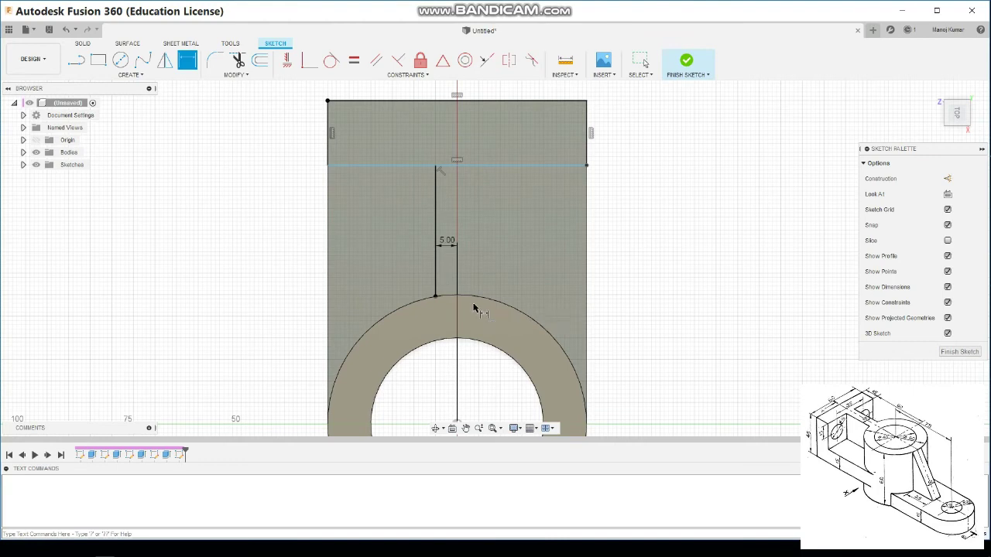
click(137, 79)
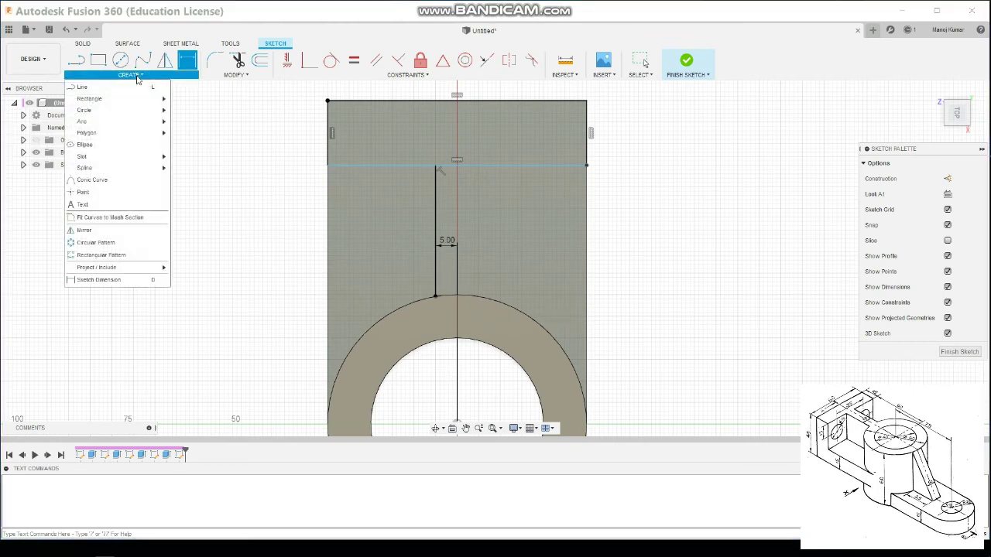
Begin mirroring the offset line, cancel it, and briefly start a construction line on the centre axis.
click(111, 240)
click(437, 232)
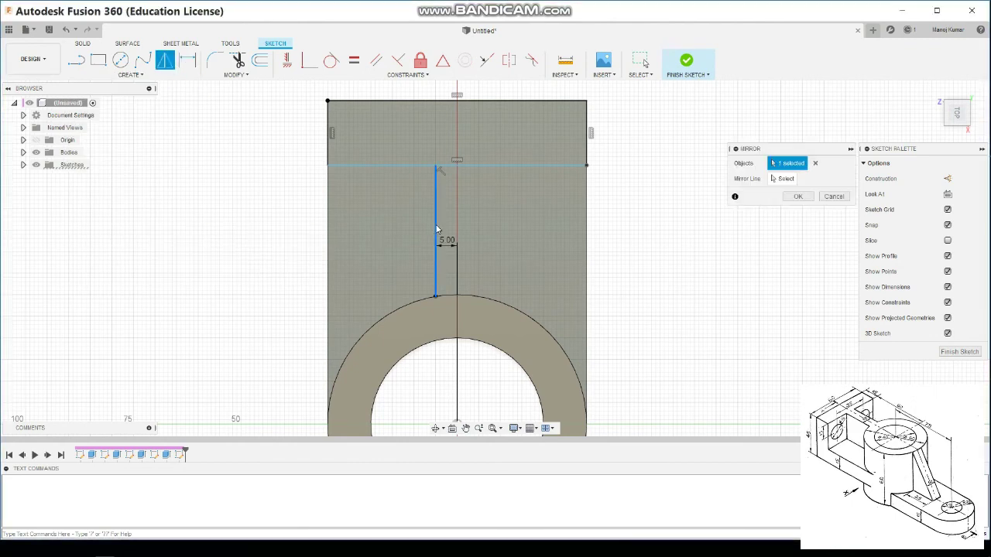
click(787, 179)
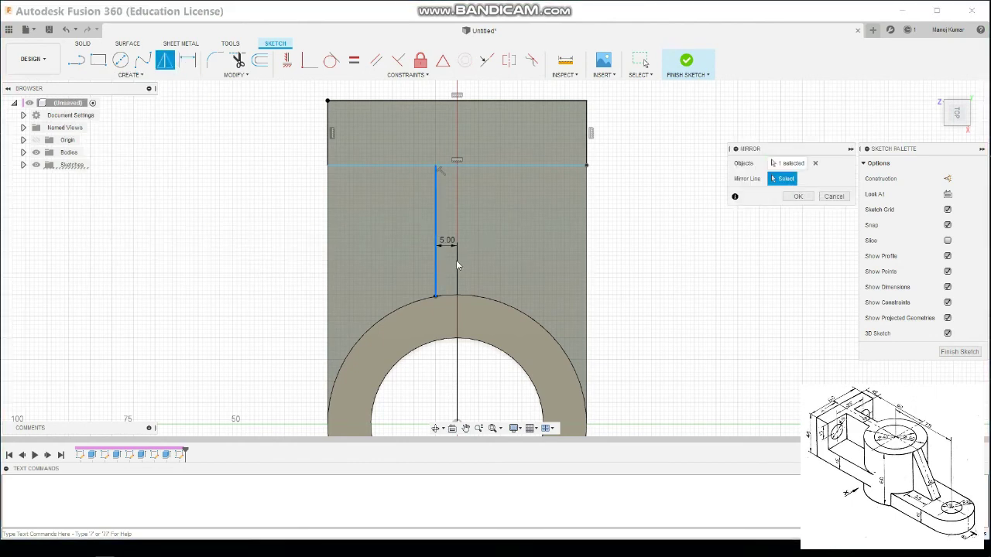
click(834, 196)
key(l)
click(949, 180)
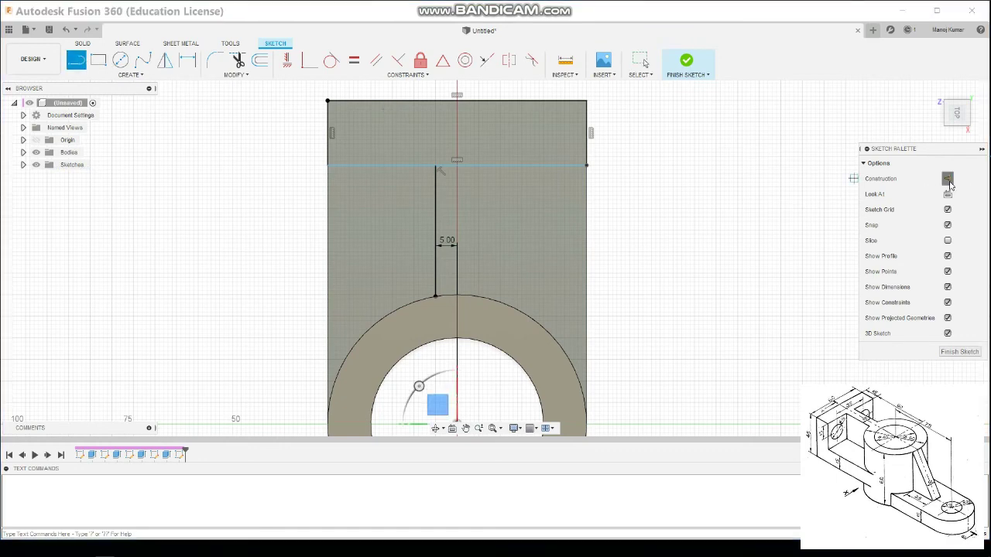
click(457, 225)
key(Escape)
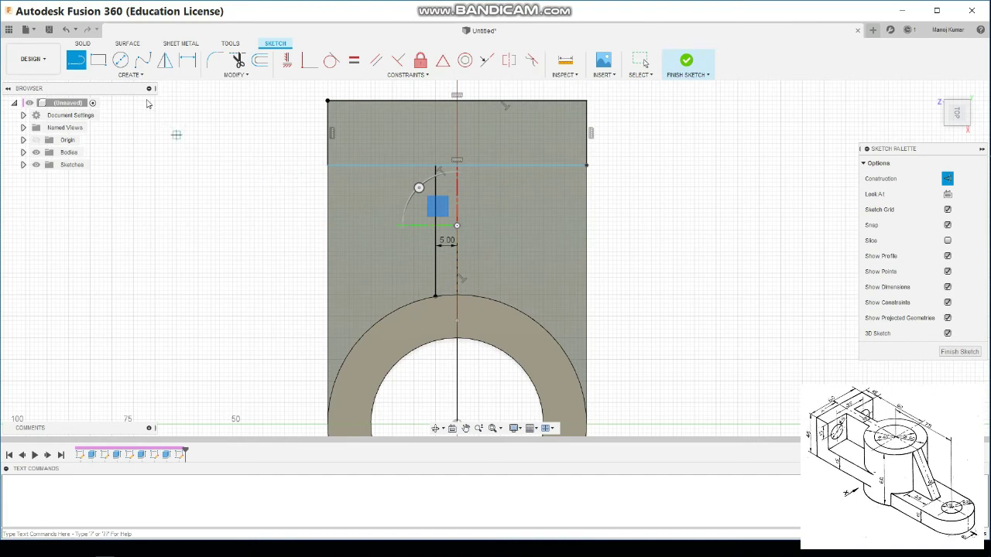
Mirror the 5 mm offset line across the centre axis.
click(130, 74)
click(93, 230)
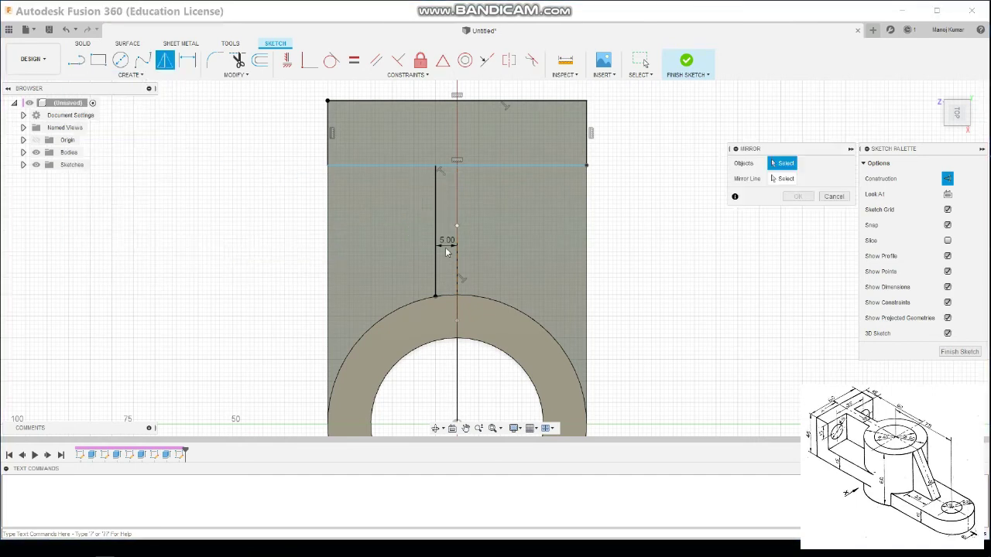
click(438, 236)
click(782, 179)
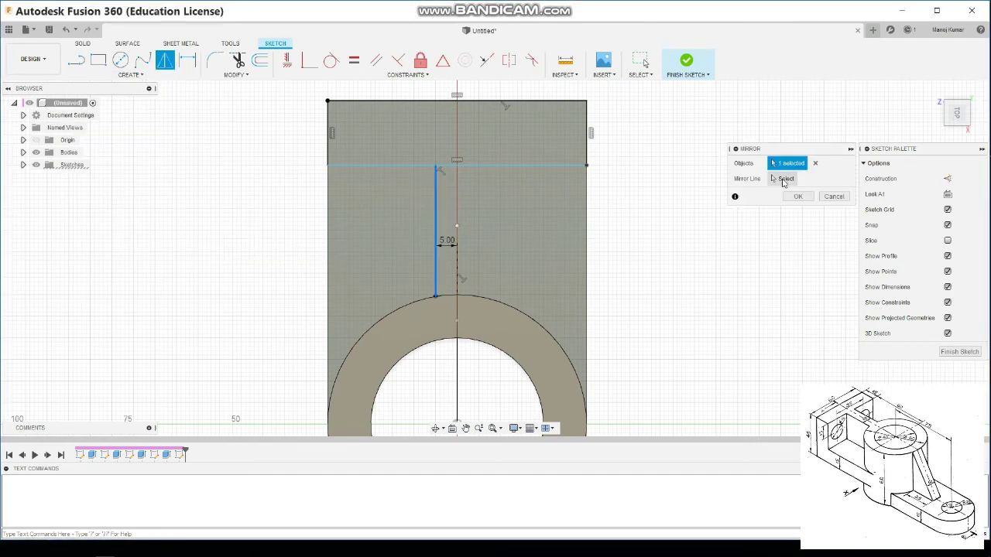
click(457, 258)
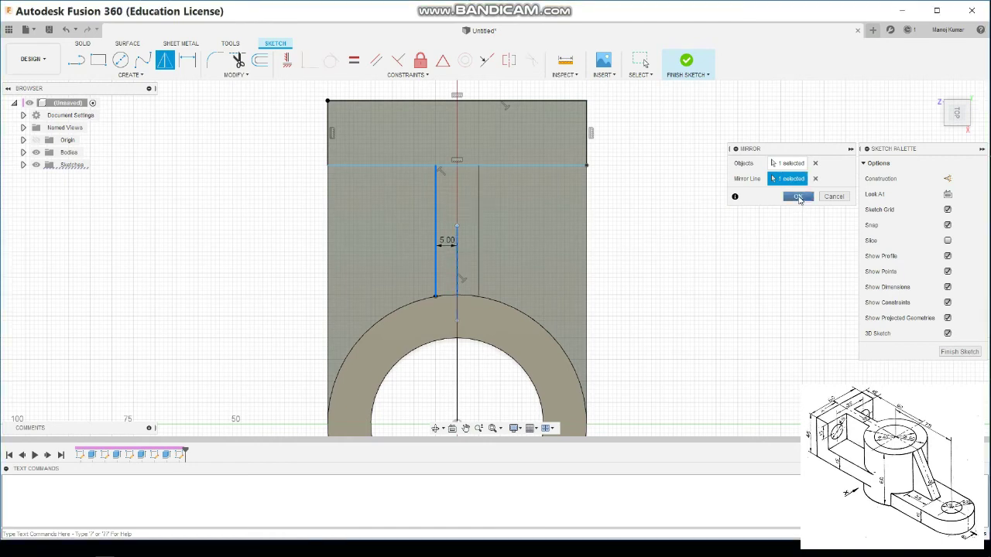
click(798, 196)
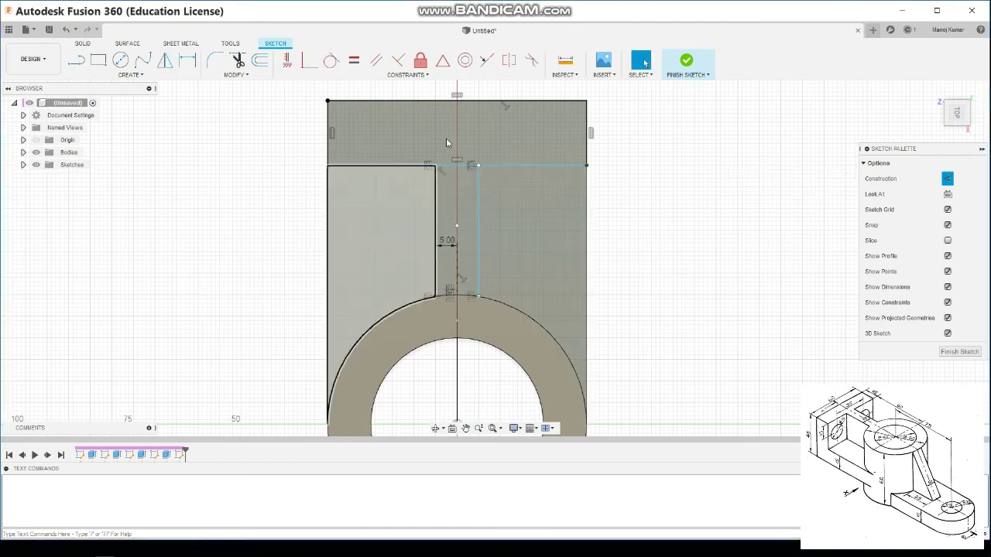
Finish the sketch and extrude both back-plate profiles 30 mm upward, joined to the bracket.
click(686, 62)
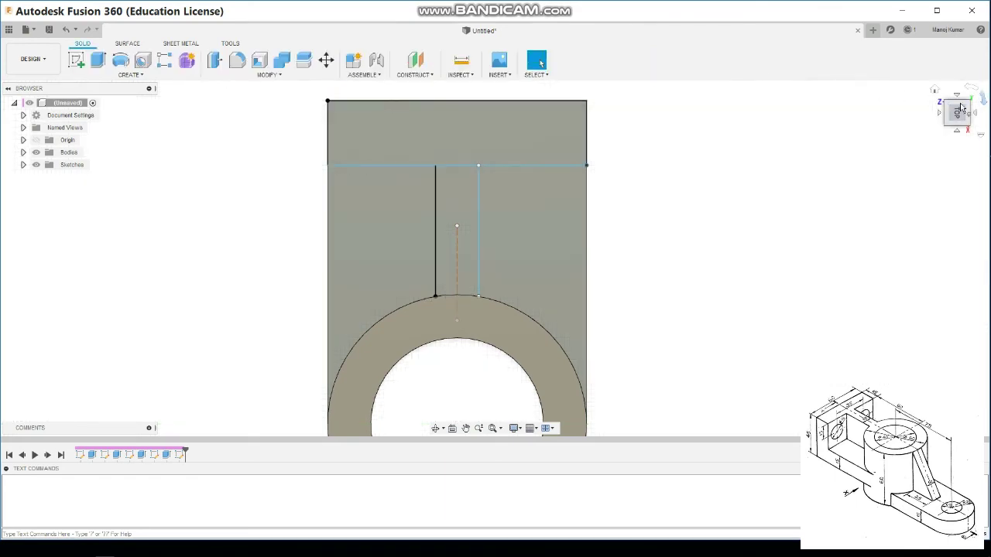
click(934, 90)
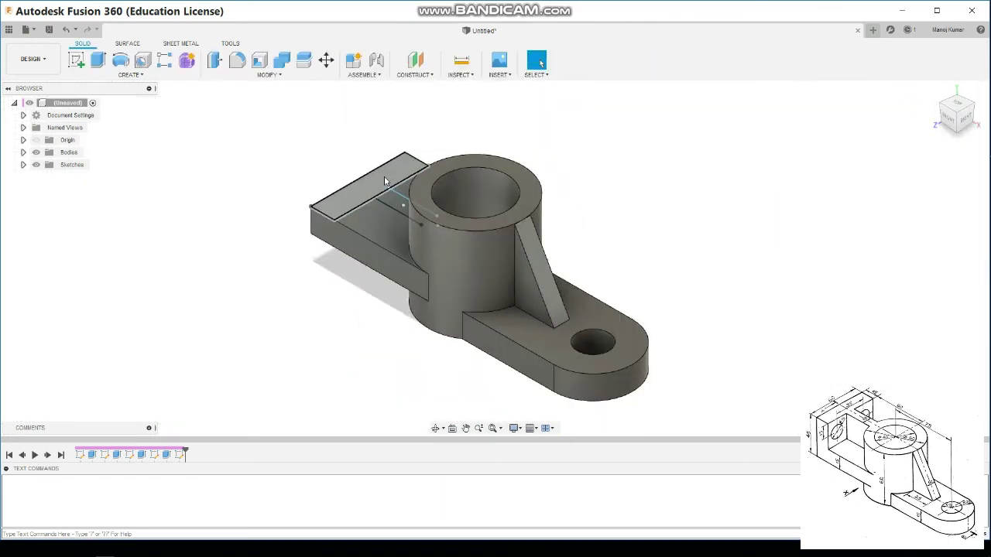
click(98, 60)
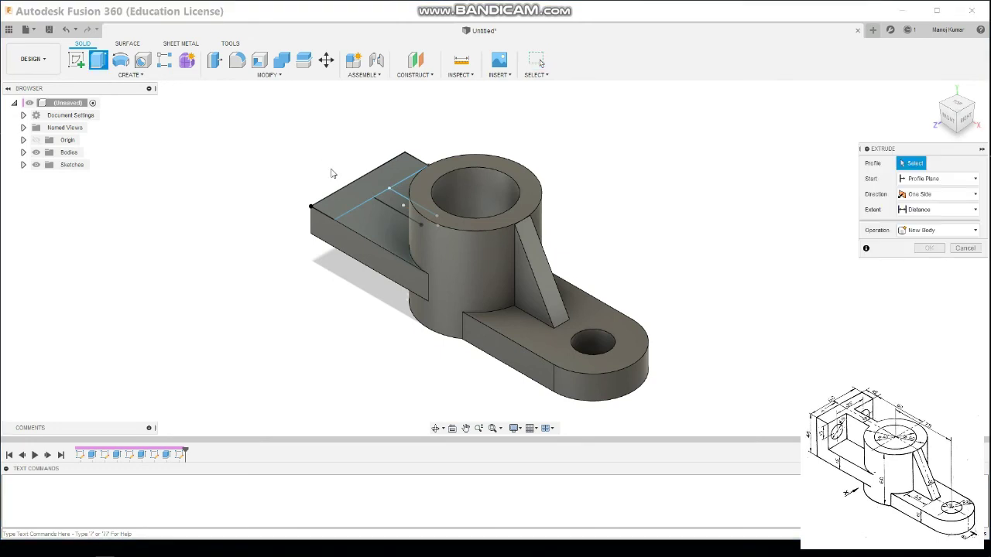
click(358, 194)
click(398, 200)
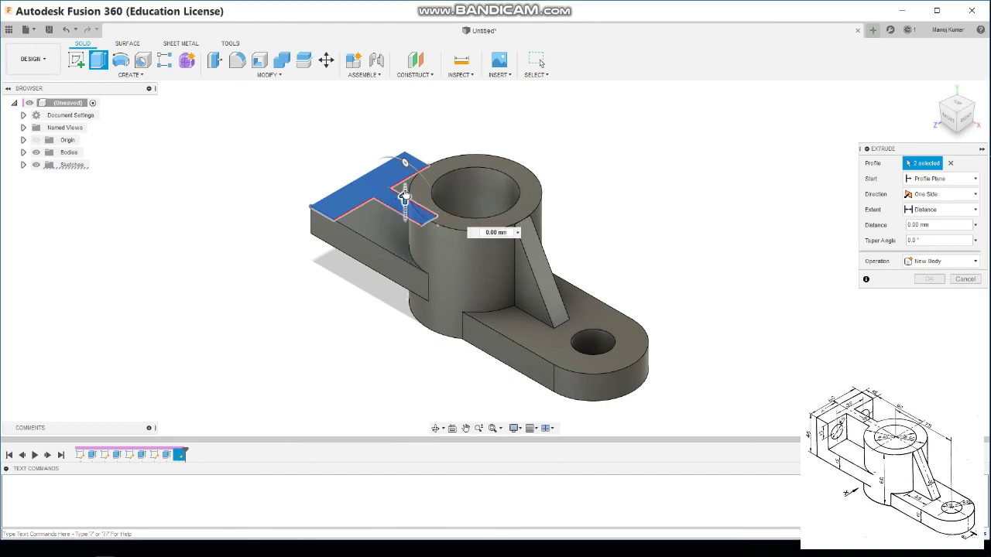
drag(402, 196, 405, 158)
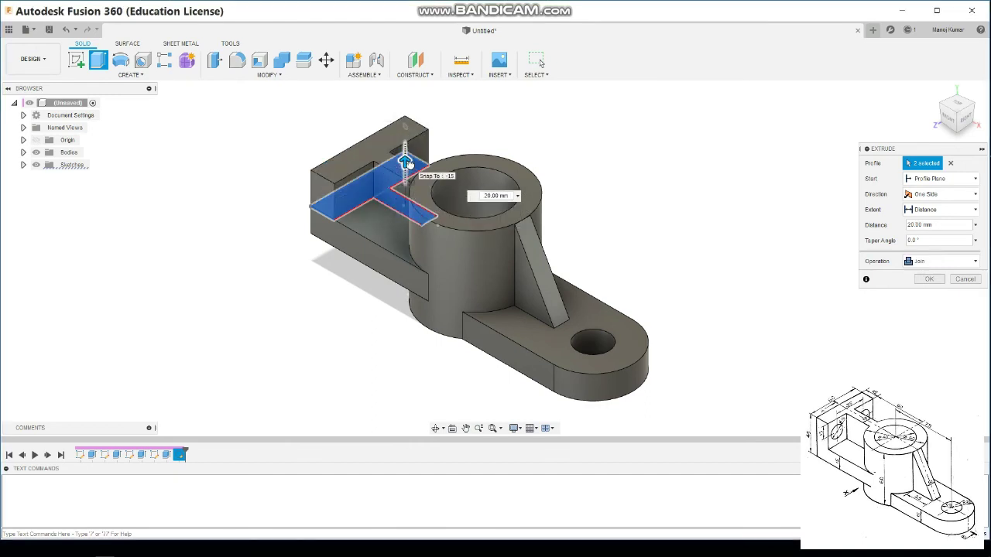
click(952, 125)
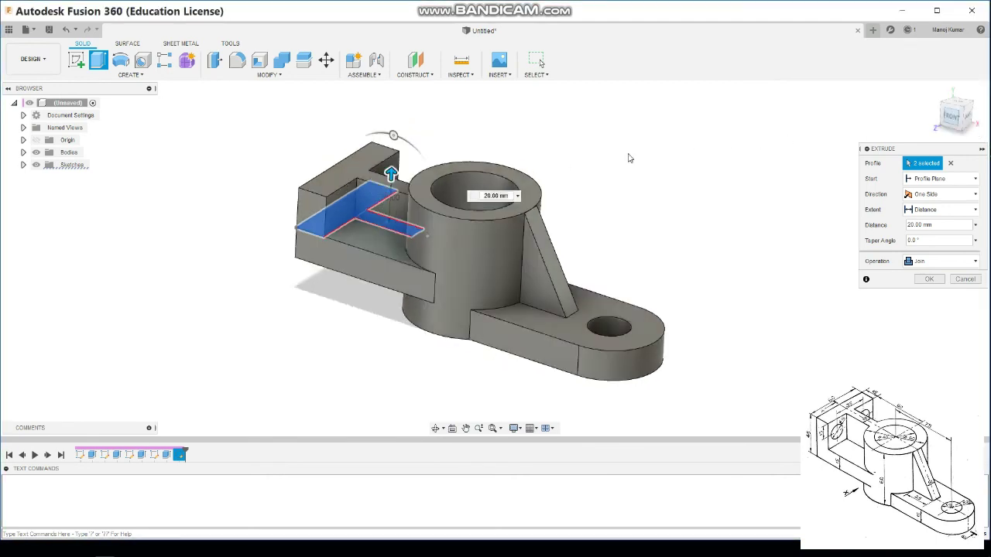
drag(368, 199, 369, 182)
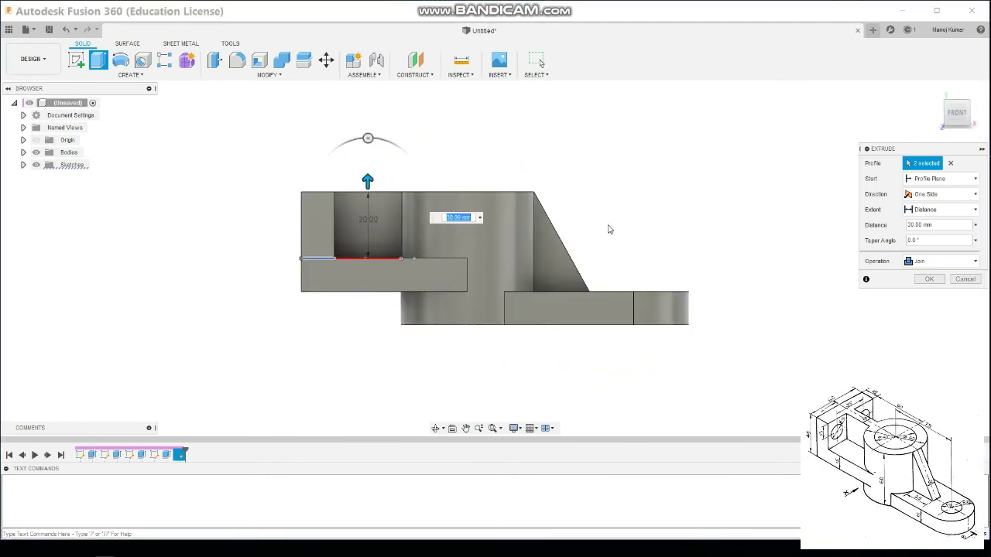
key(Return)
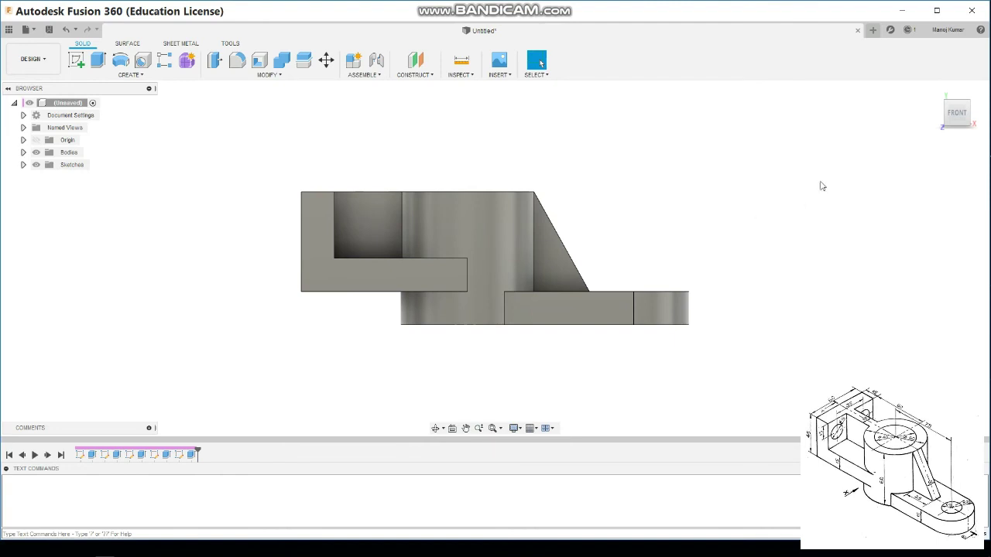
click(929, 91)
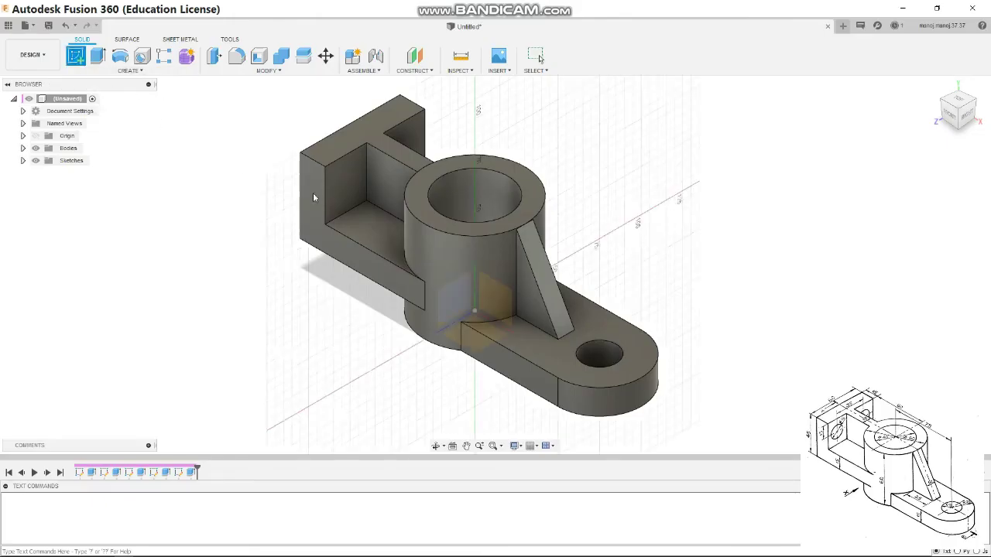
Start a new sketch and place a single point on the back wall's inner face.
click(340, 190)
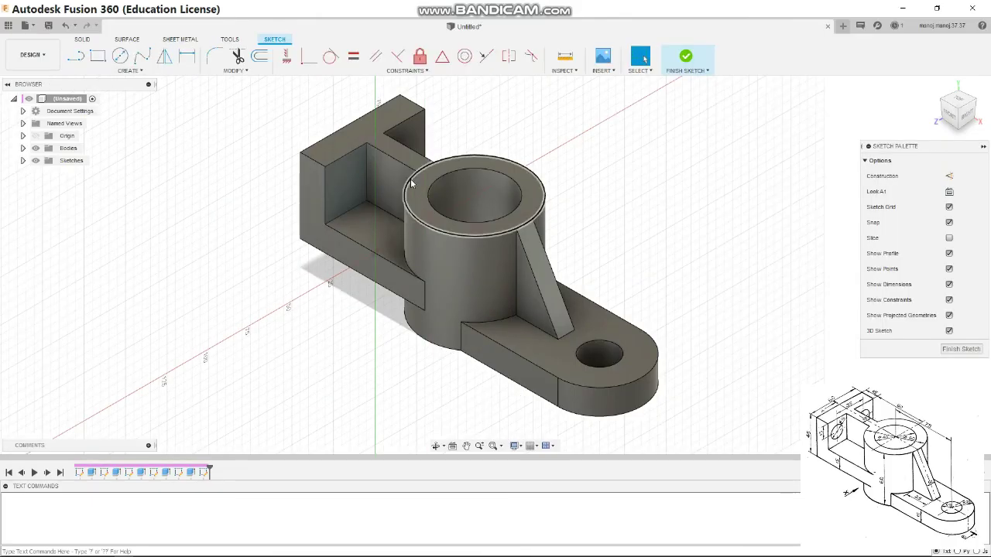
click(148, 73)
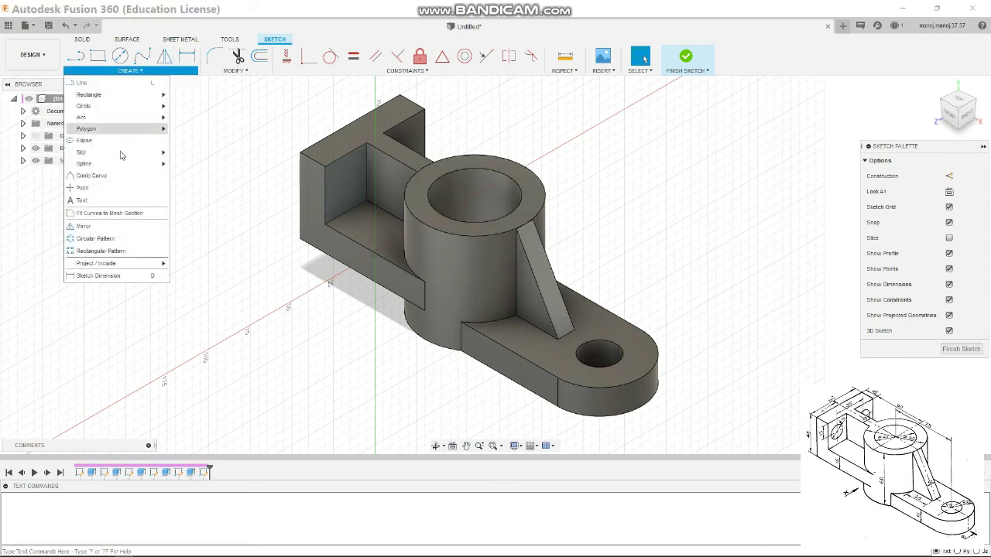
click(118, 190)
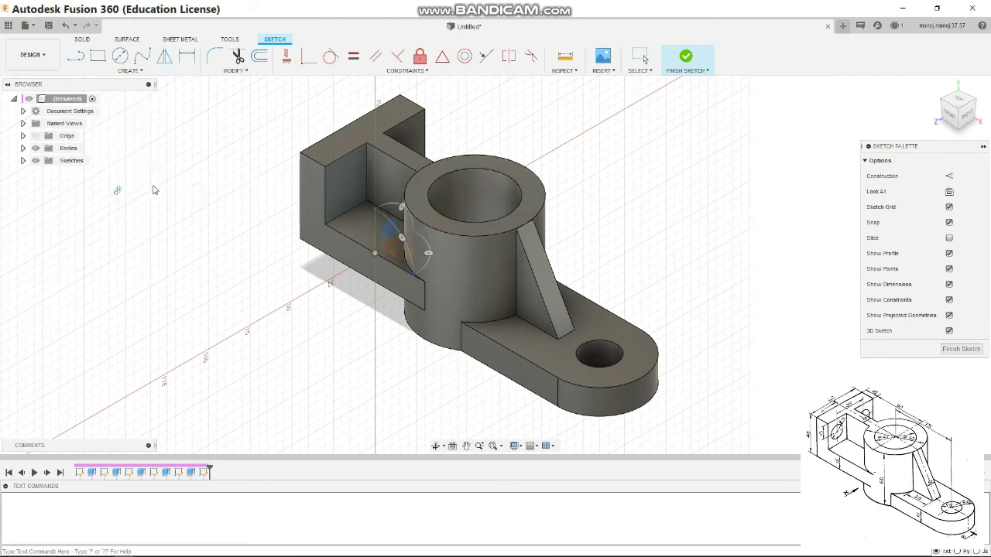
click(346, 175)
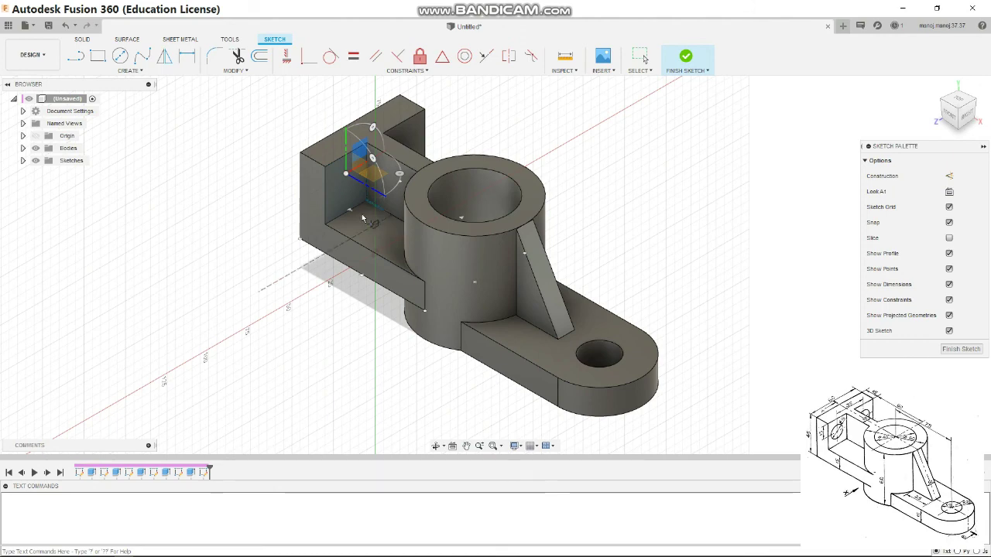
scroll(363, 216, up, 2)
scroll(363, 216, up, 1)
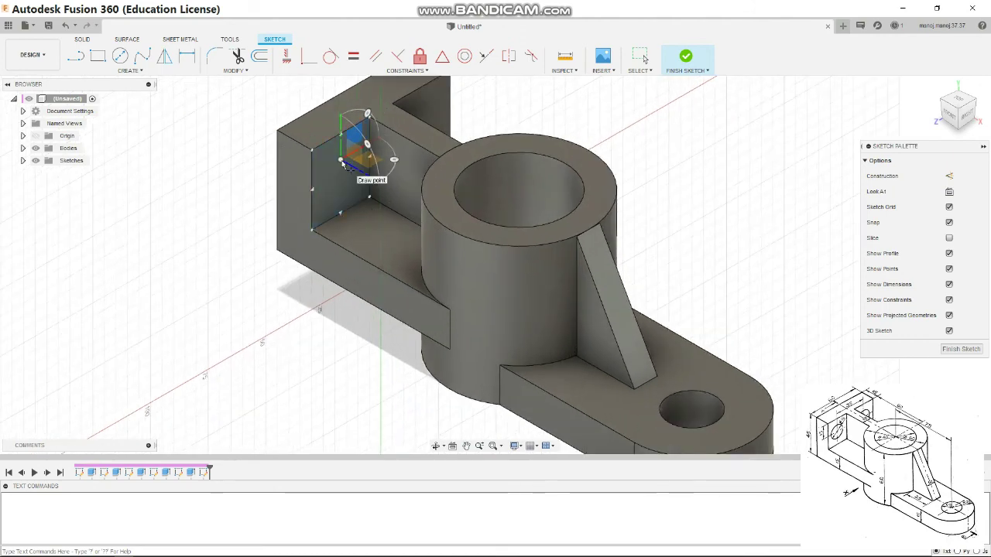
click(130, 71)
mouse_move(96, 263)
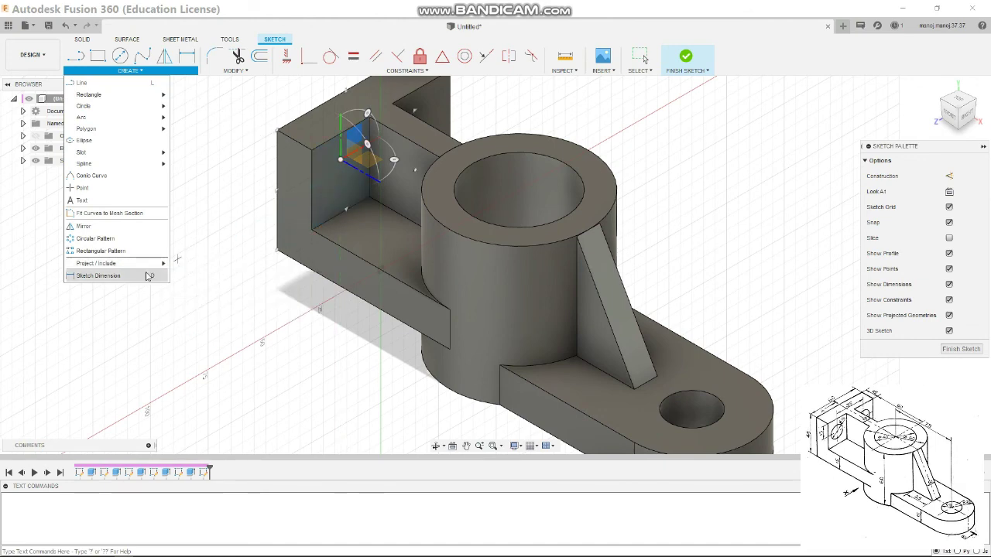
Dimension the point 15 below the wall's top edge and 12.50 mm from its side edge.
click(124, 275)
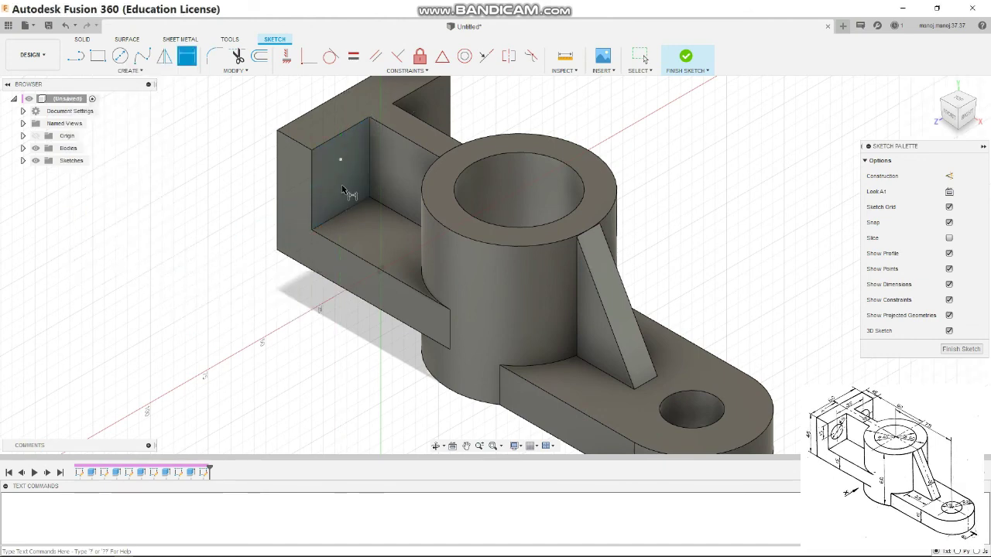
click(334, 141)
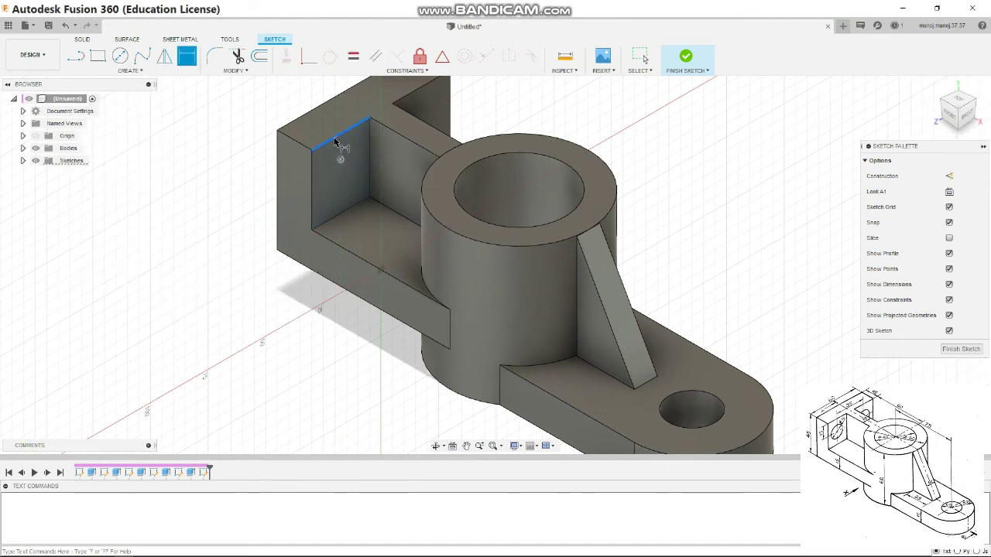
click(258, 219)
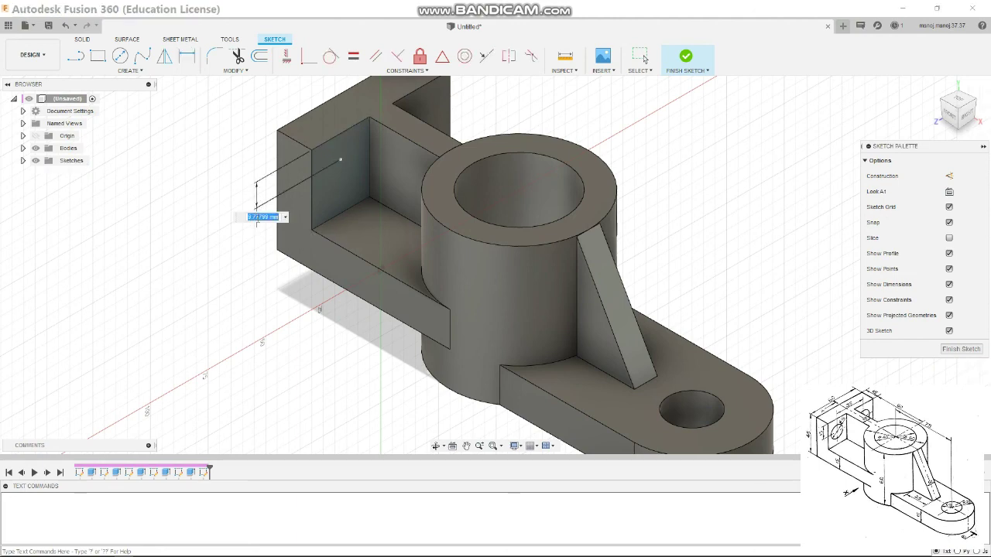
text(15)
key(Return)
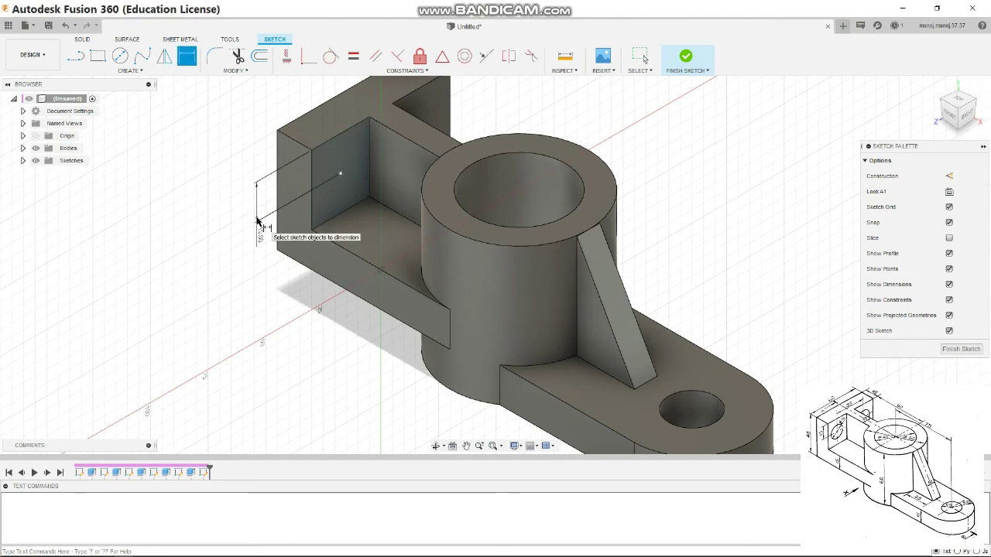
click(313, 183)
click(342, 175)
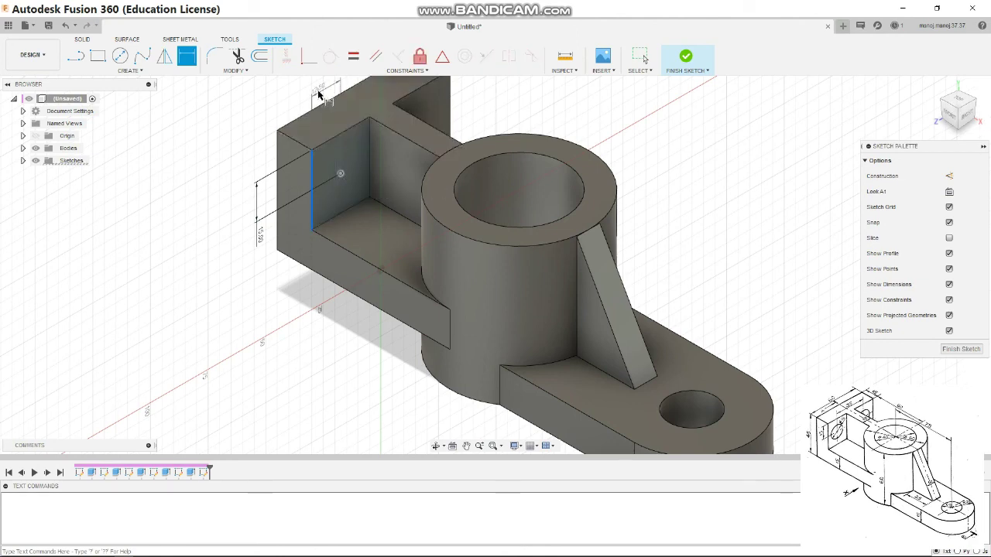
click(320, 92)
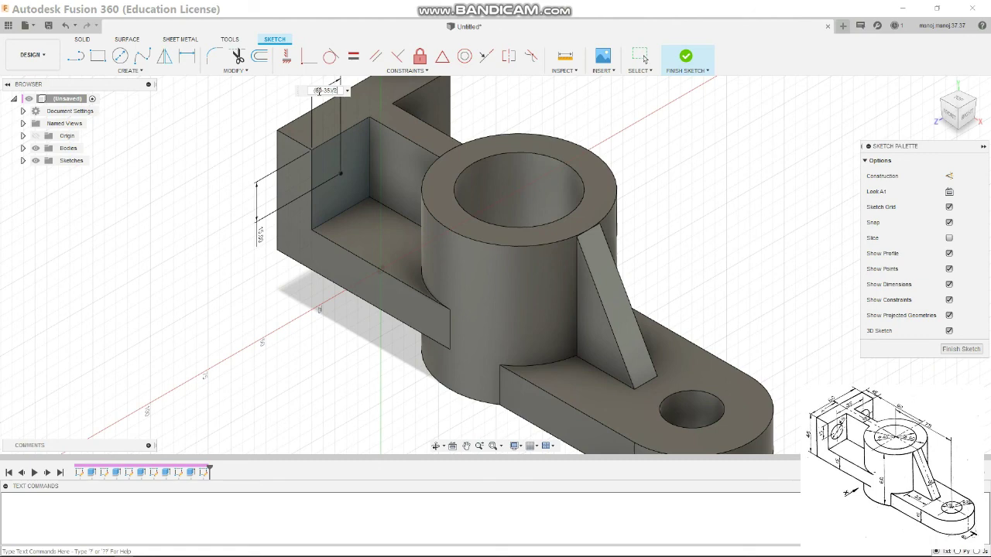
key(Return)
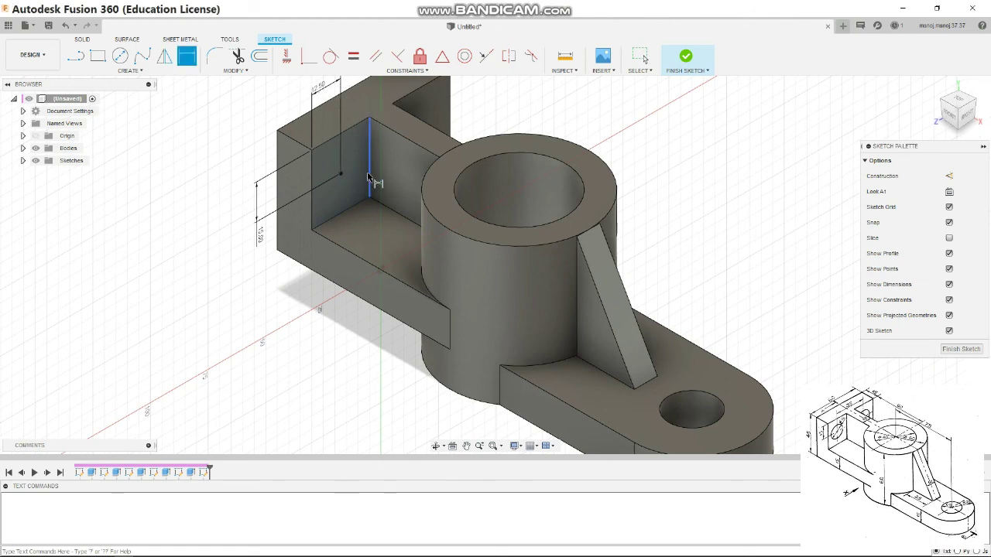
Draw a center-diameter circle centred on the dimensioned point.
click(120, 56)
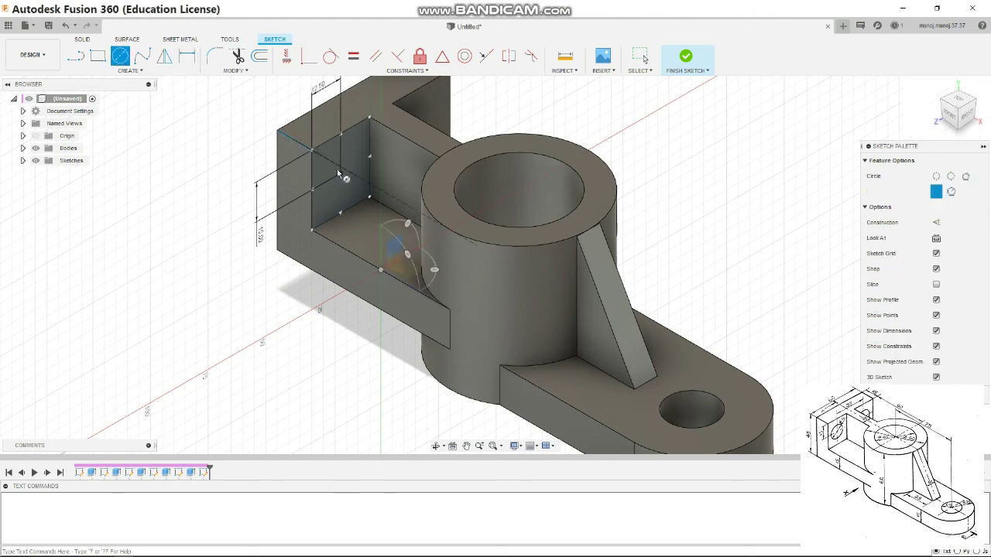
click(340, 172)
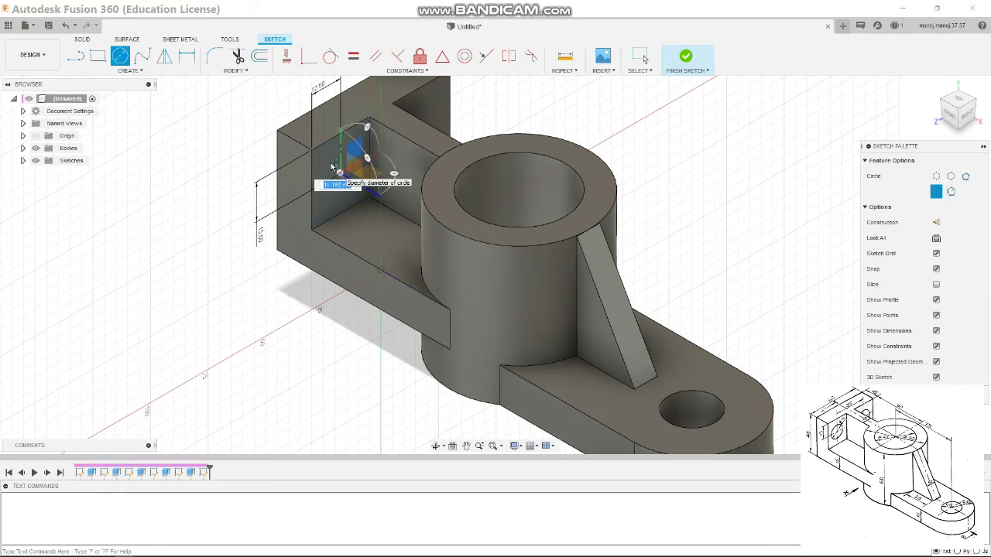
key(Return)
key(Escape)
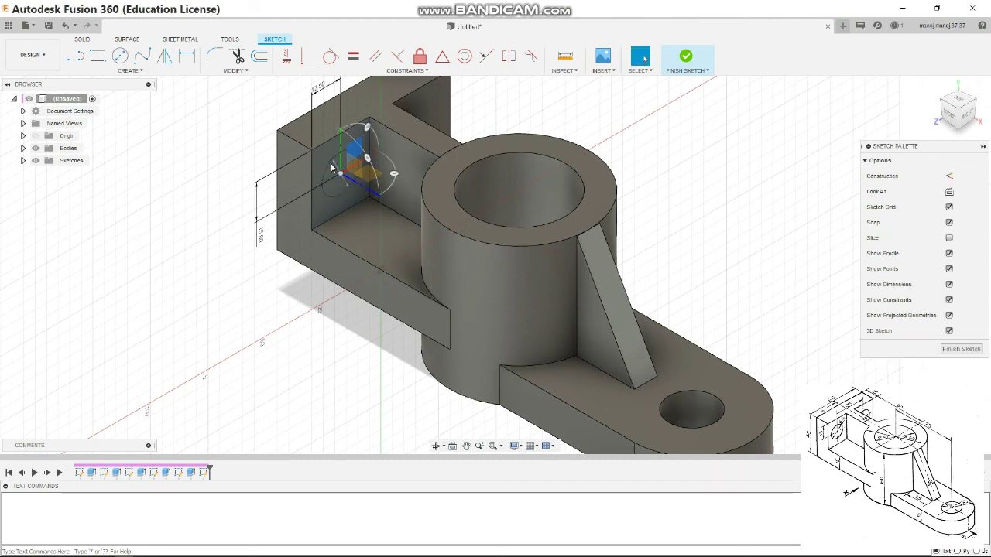
Finish the sketch and extrude the circle as a cut through the back plate wall.
click(685, 59)
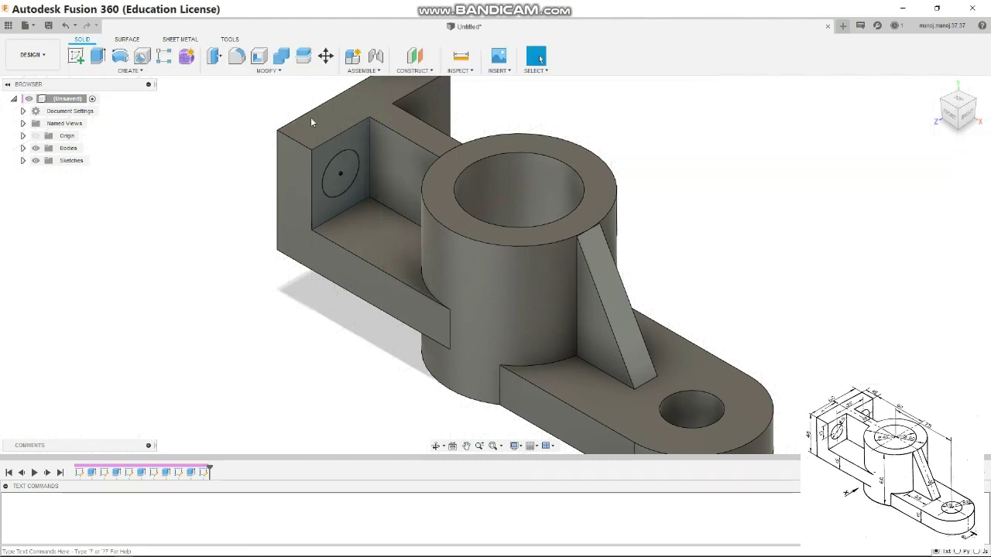
click(100, 59)
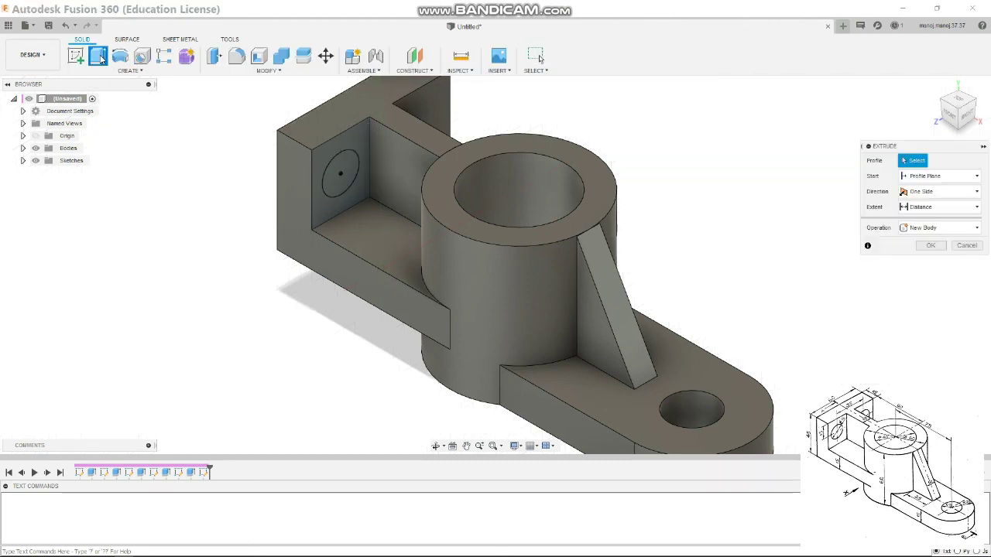
click(343, 171)
drag(349, 175, 268, 133)
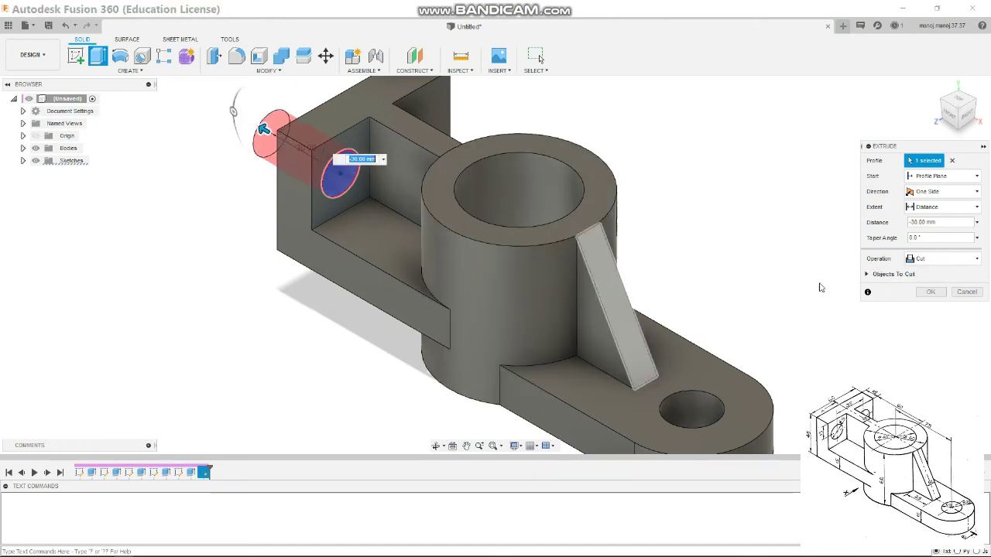
click(931, 293)
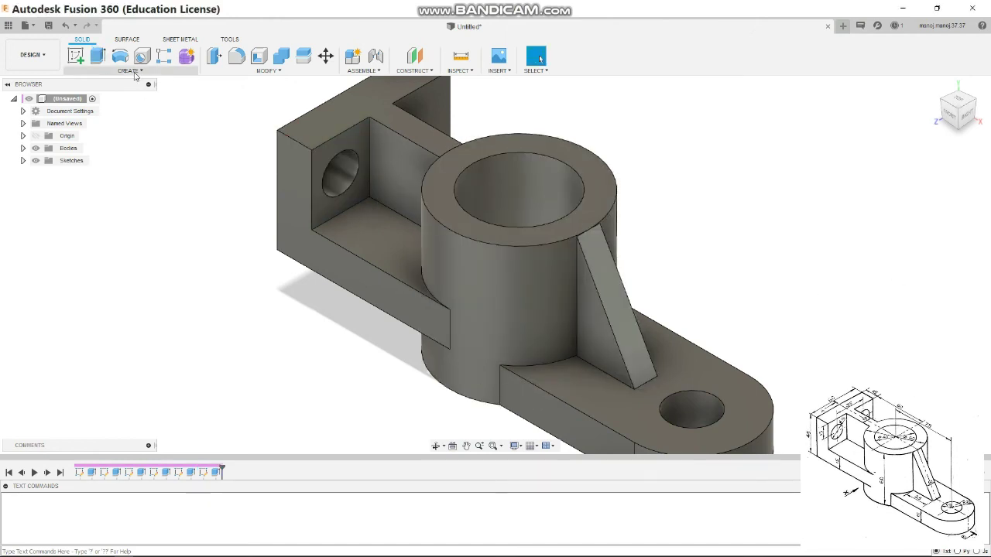
Mirror the hole cut feature across the centre plane to the opposite wall.
click(135, 72)
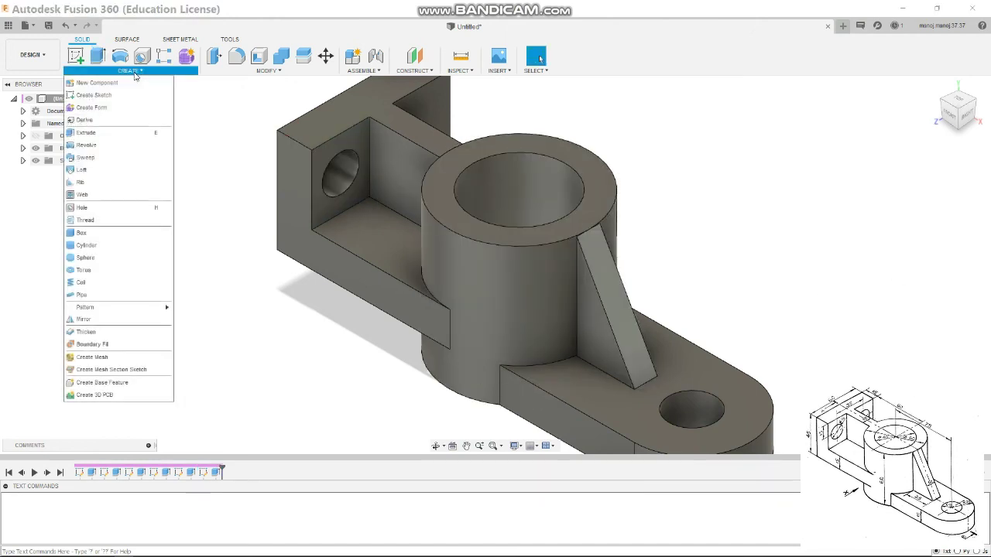
click(119, 321)
click(919, 161)
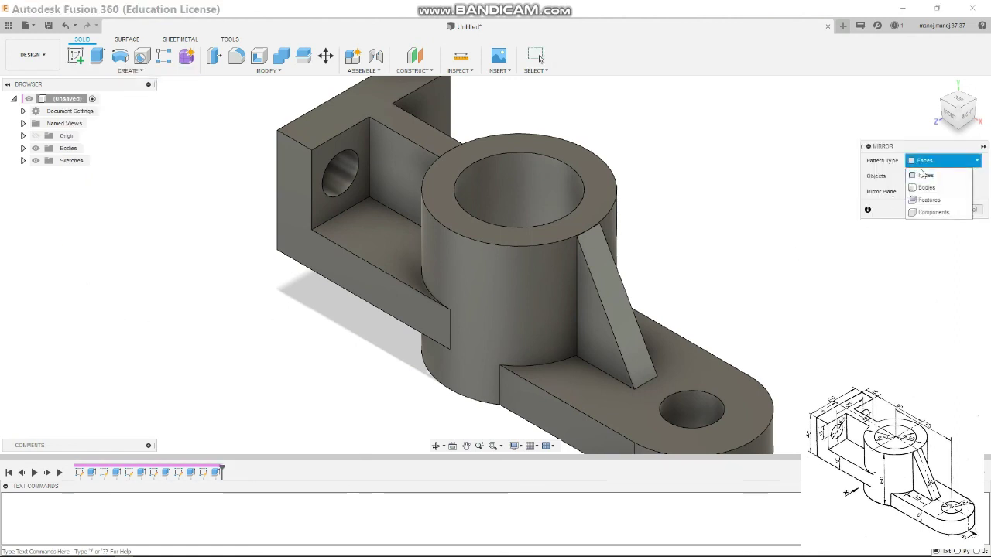
click(934, 203)
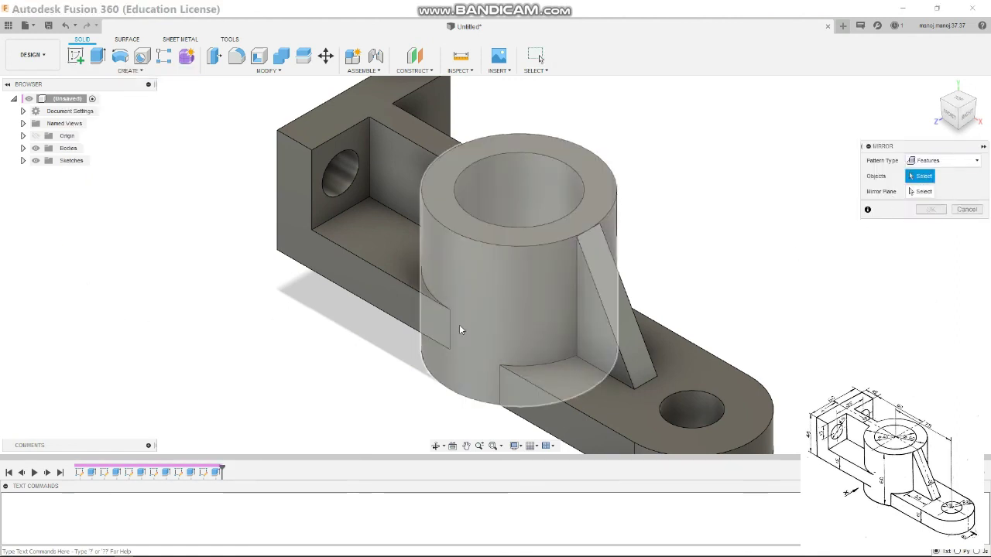
click(215, 473)
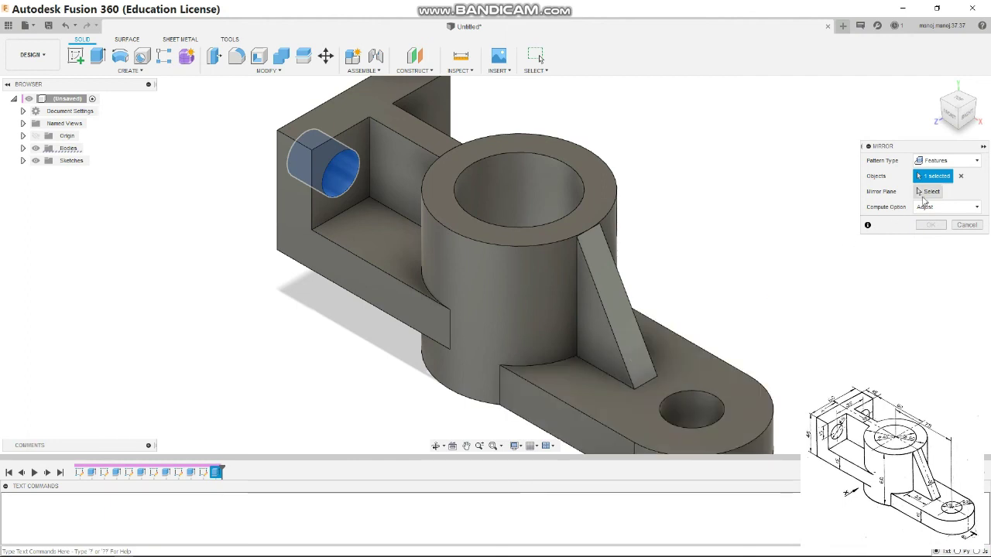
click(924, 193)
click(542, 343)
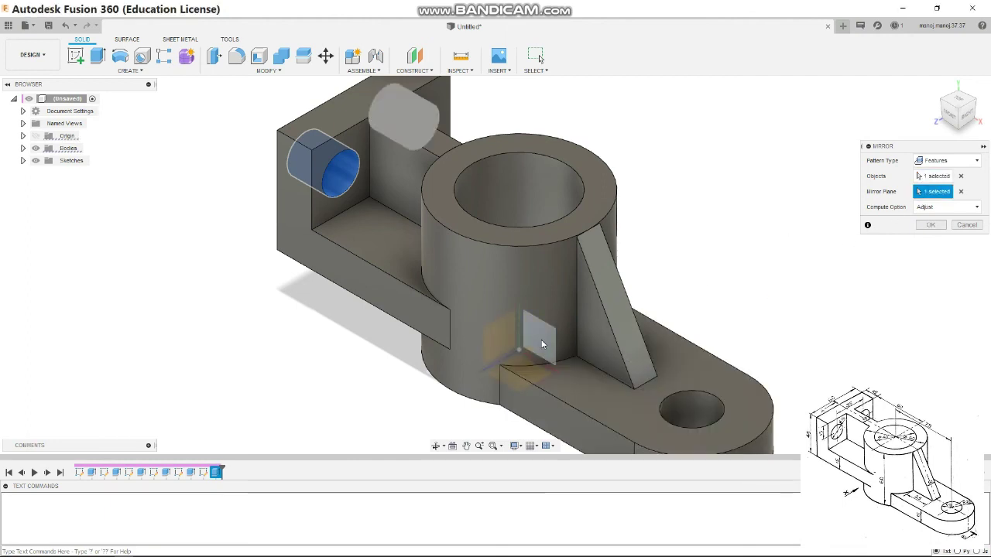
click(931, 226)
scroll(679, 217, down, 2)
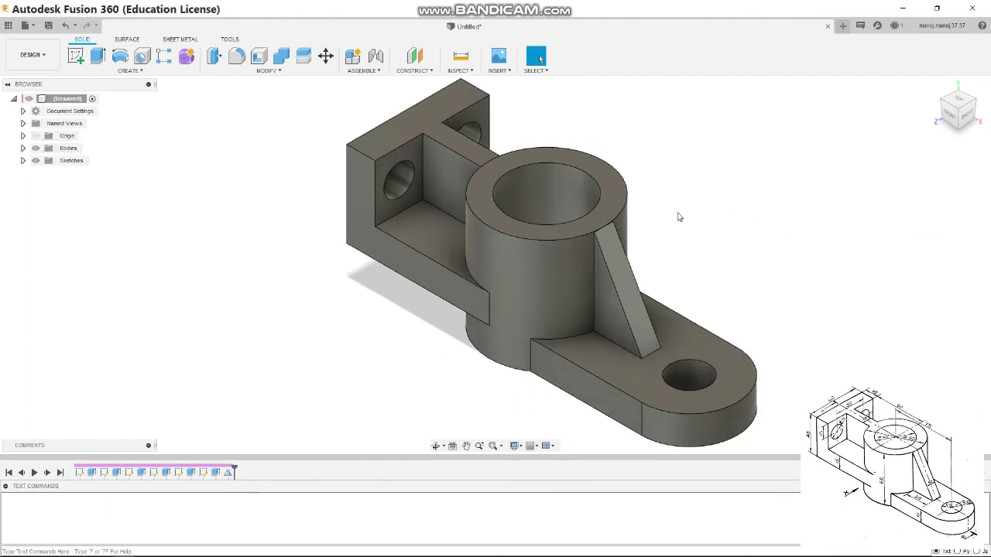
Zoom out, recentre and orbit the bracket to view it from the right side.
scroll(834, 162, down, 1)
middle_drag(819, 177, 696, 211)
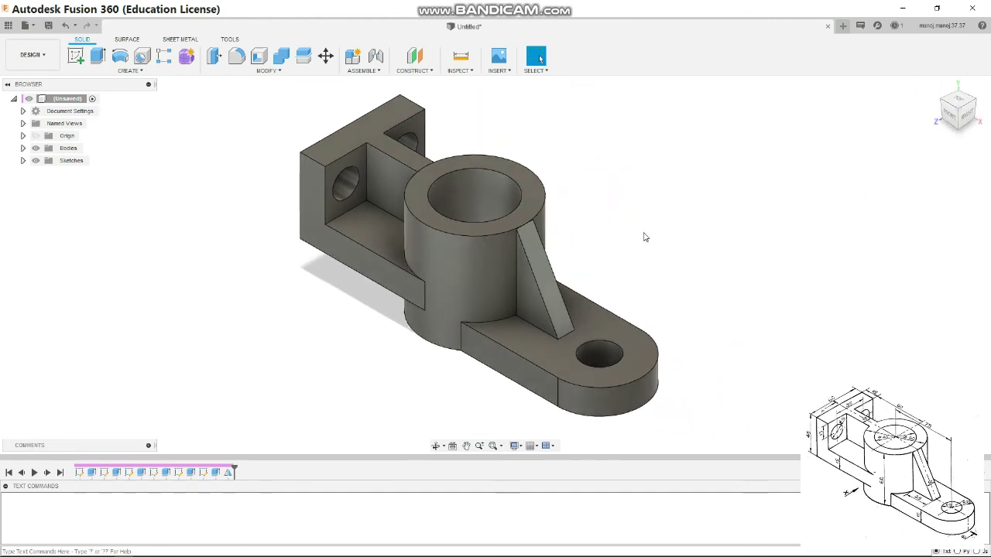
shift+middle_drag(623, 207, 448, 192)
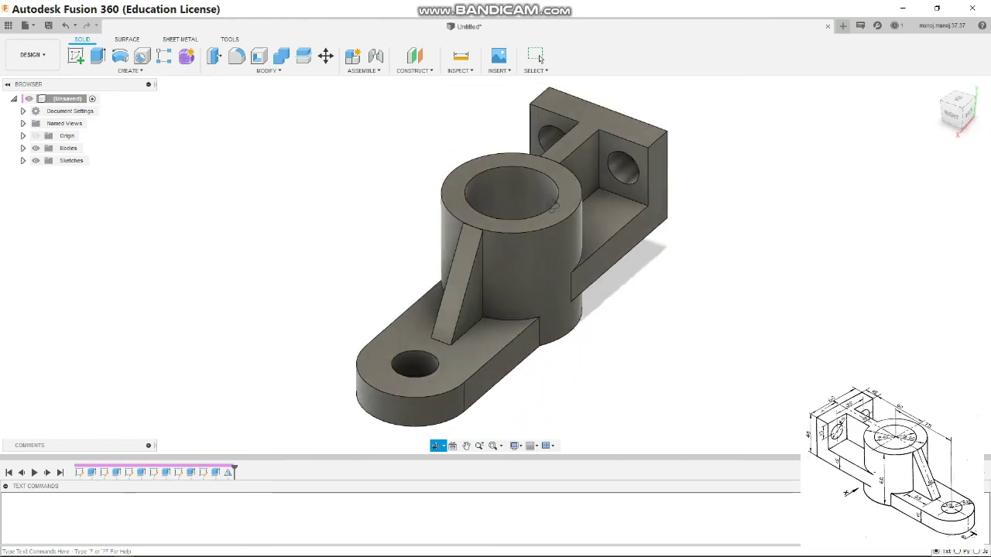